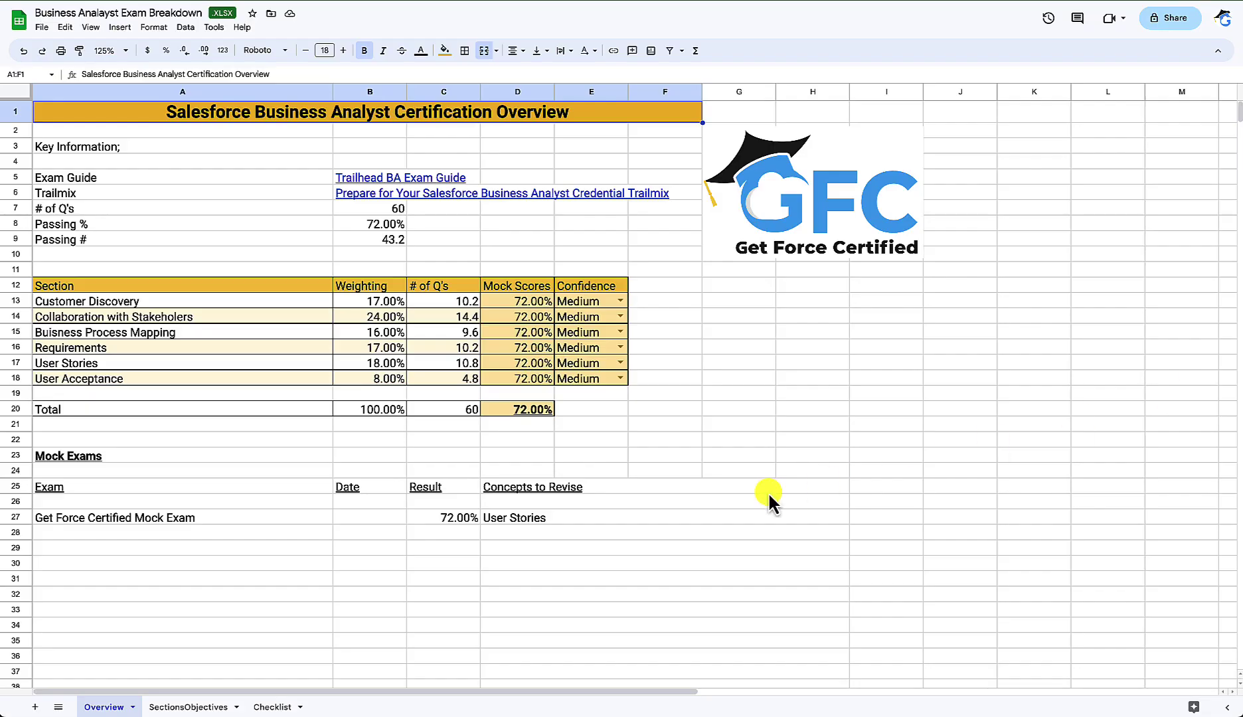
# Step: Look through the SectionsObjectives and Checklist sheets
pyautogui.click(212, 707)
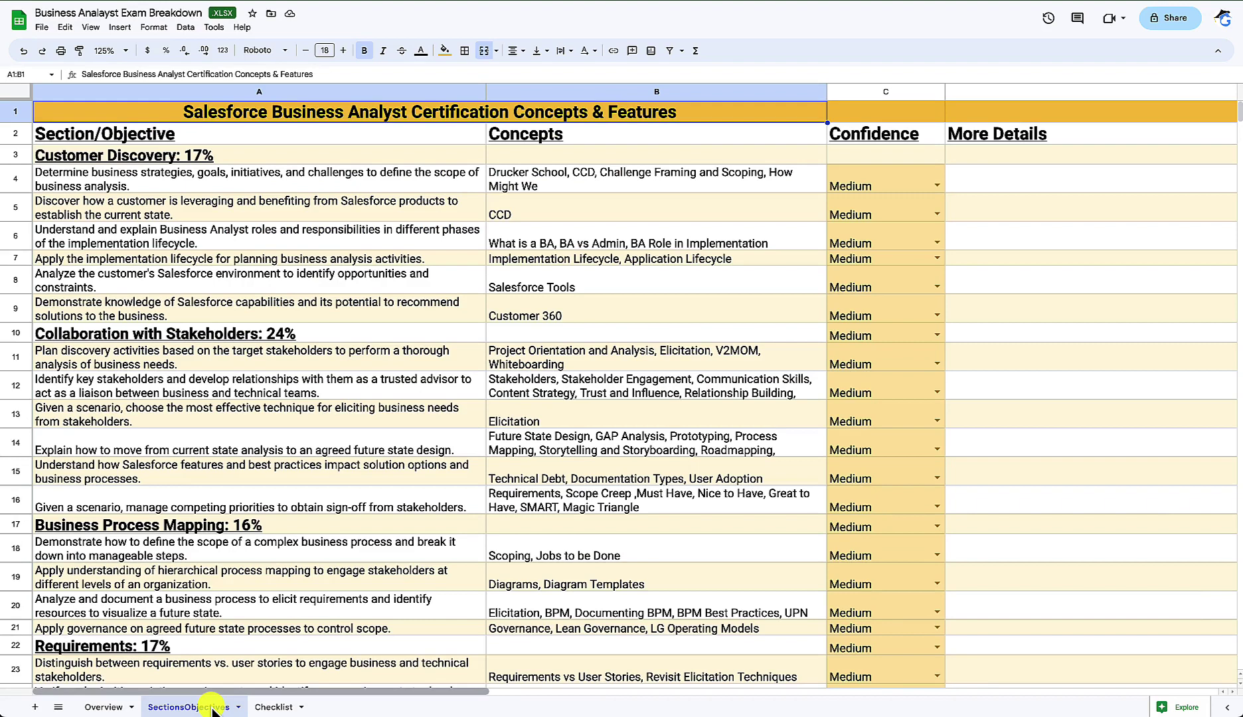
pyautogui.click(263, 707)
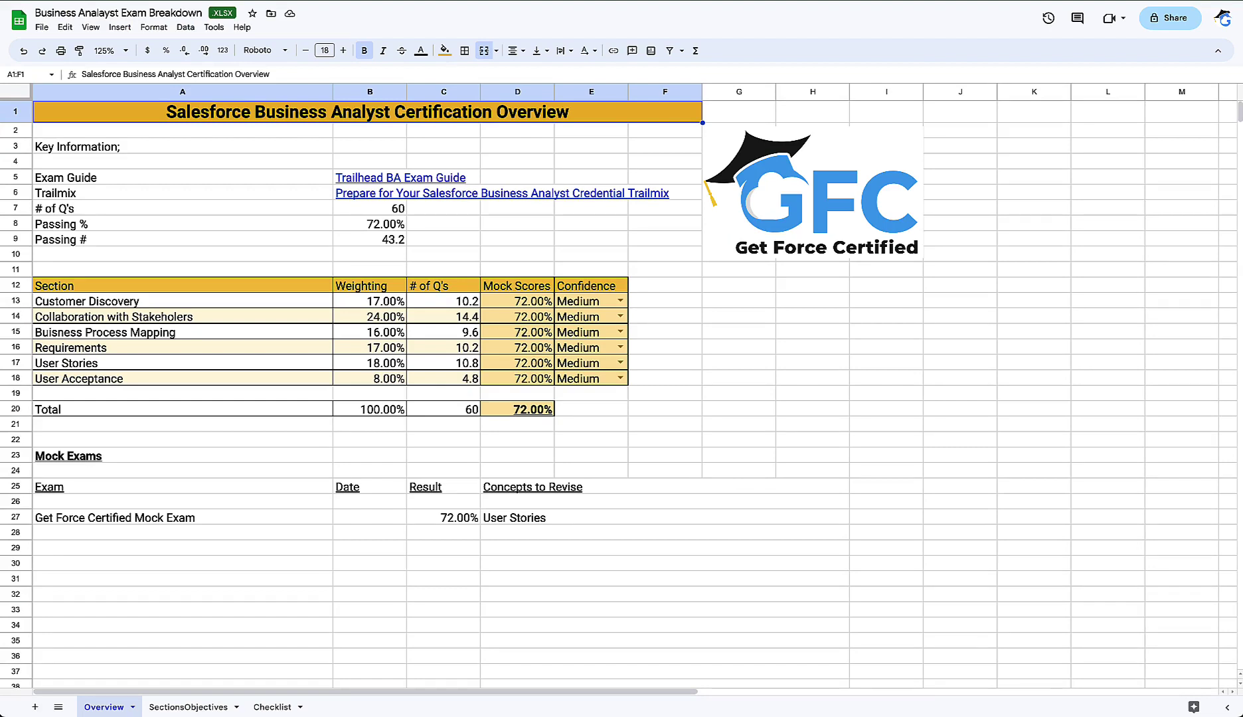
# Step: Review the key exam information in B5:B9 on the Overview sheet and inspect the Passing # formula
pyautogui.click(351, 176)
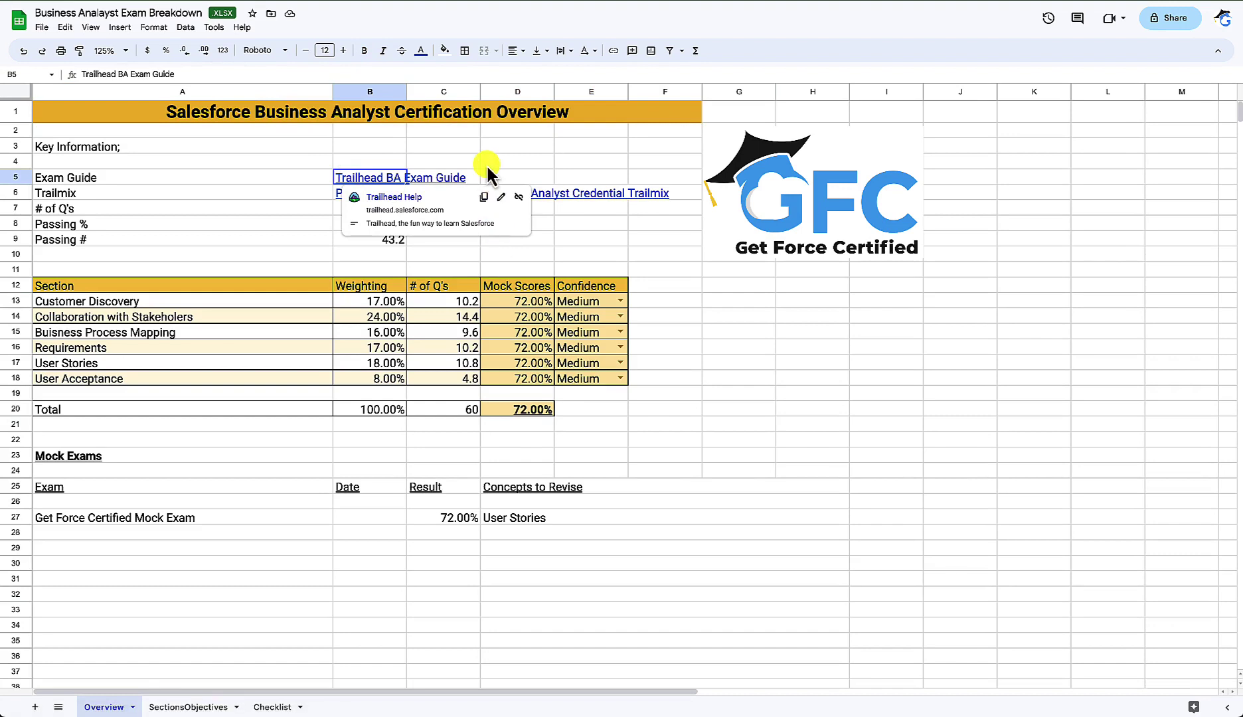
pyautogui.press('Down')
pyautogui.press('Down')
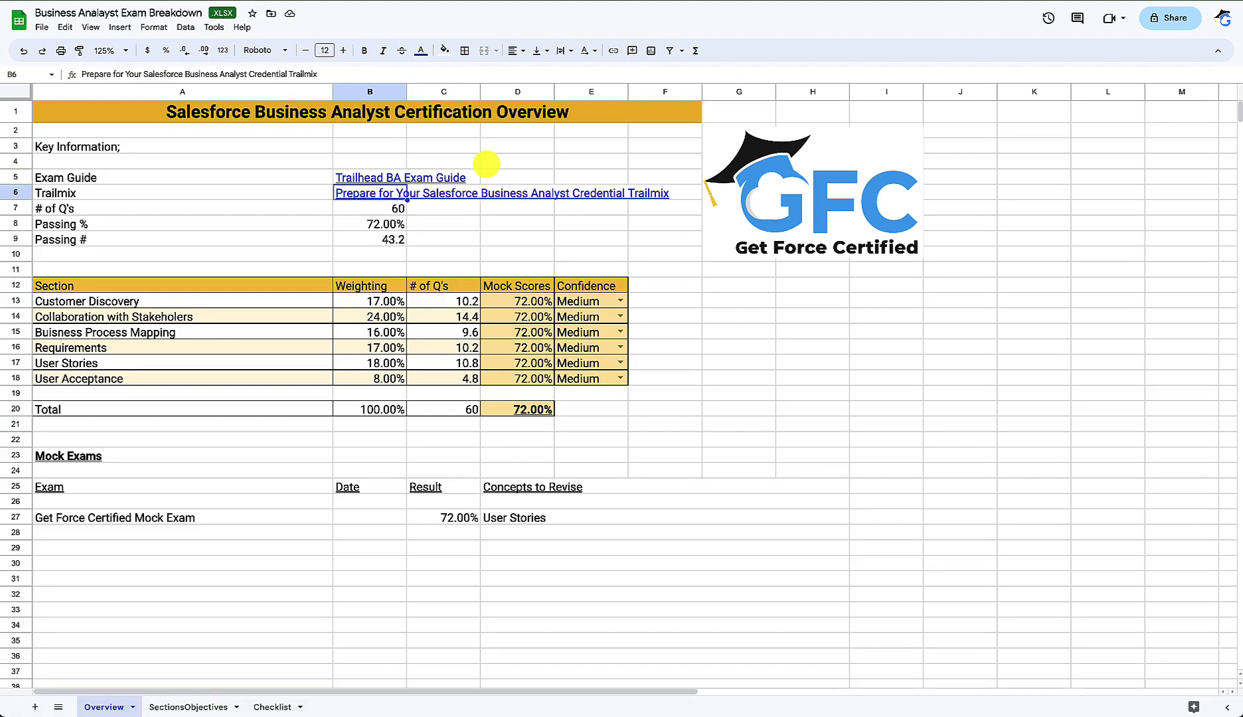
pyautogui.press('Down')
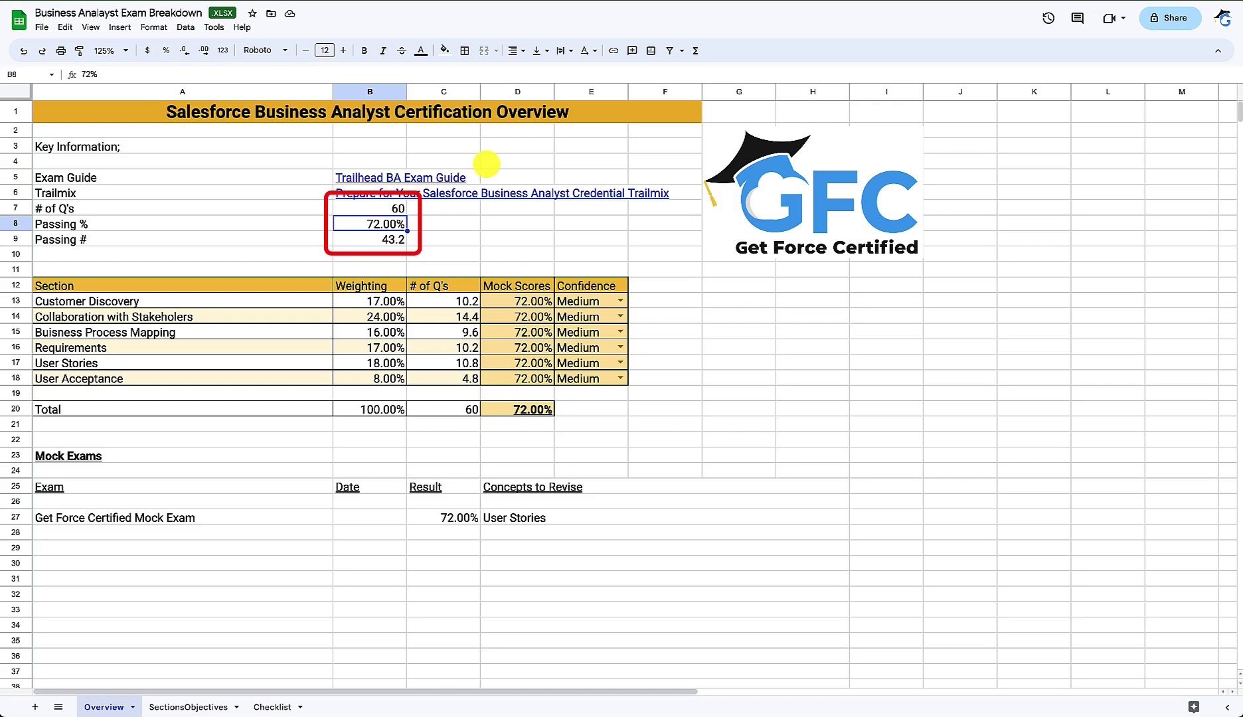
pyautogui.press('Down')
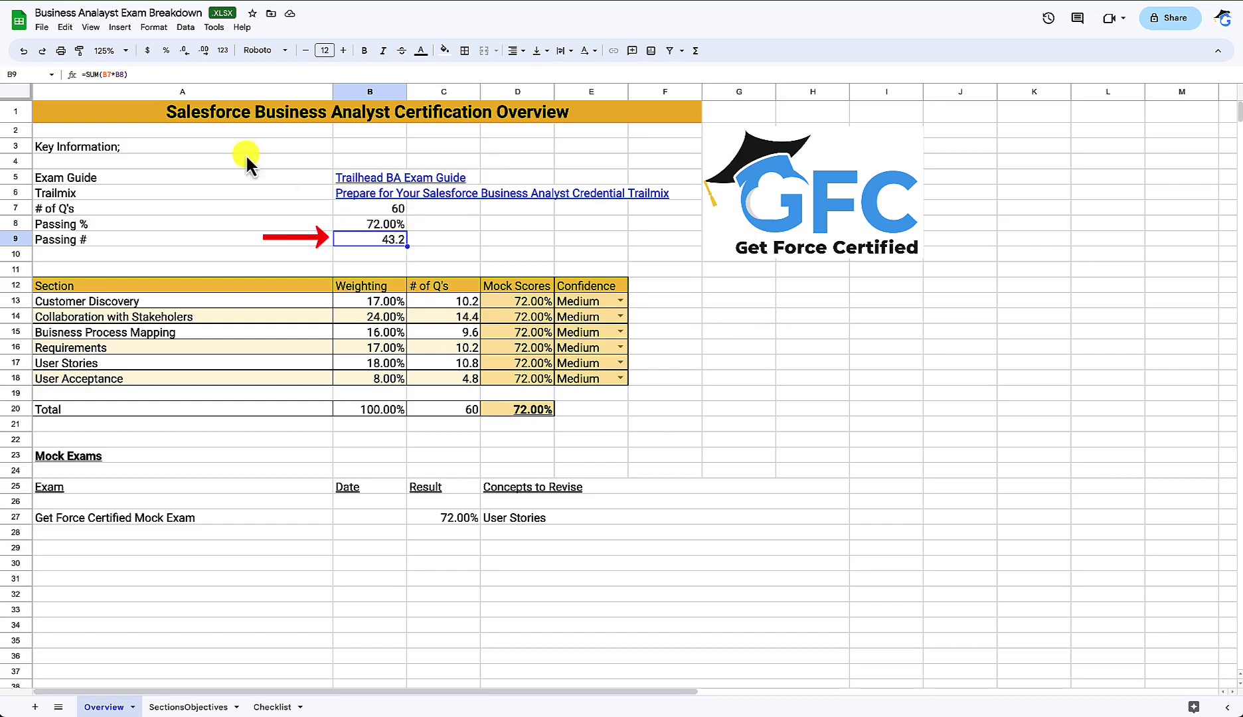
pyautogui.click(114, 74)
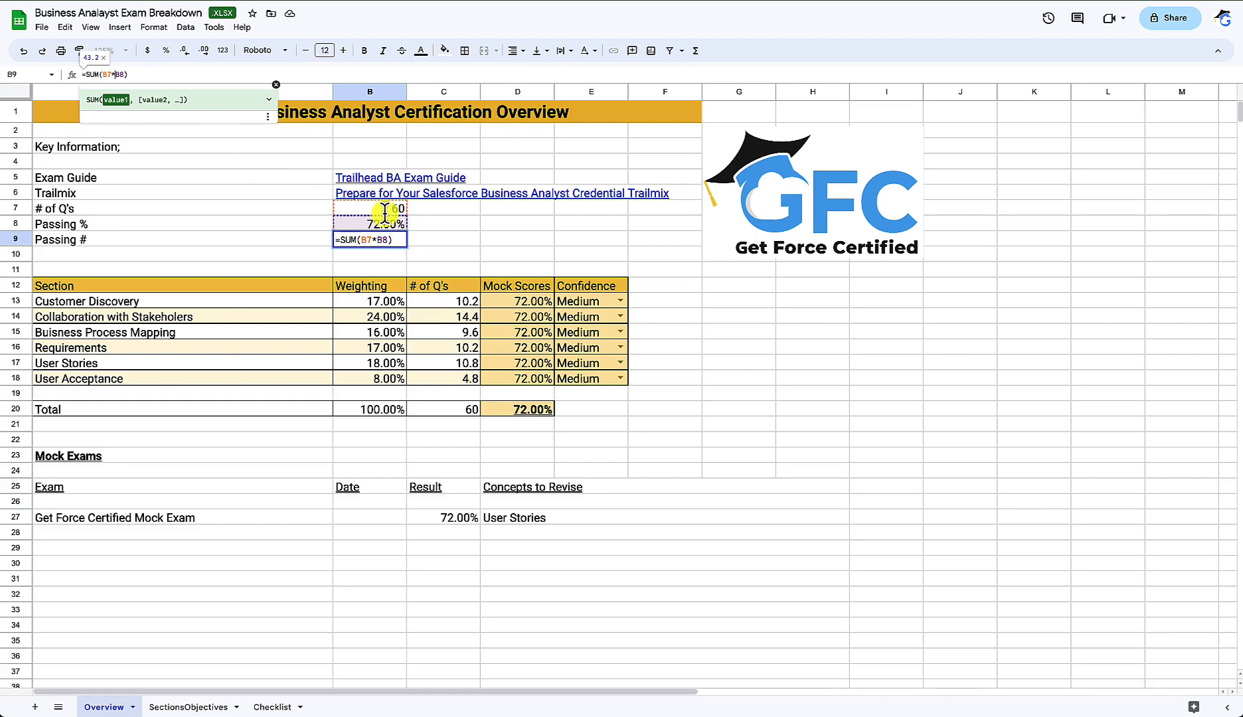
pyautogui.click(443, 242)
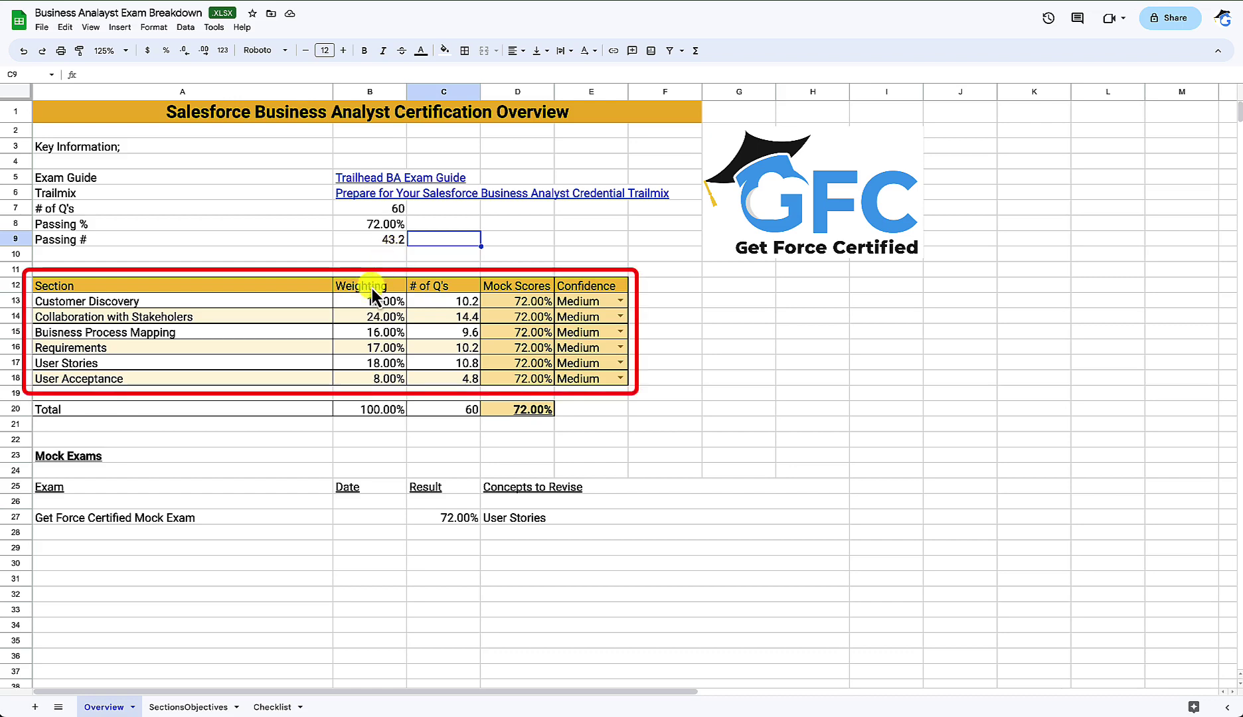
# Step: Inspect the # of Q's formula for the Customer Discovery section in C13
pyautogui.click(449, 300)
pyautogui.click(107, 74)
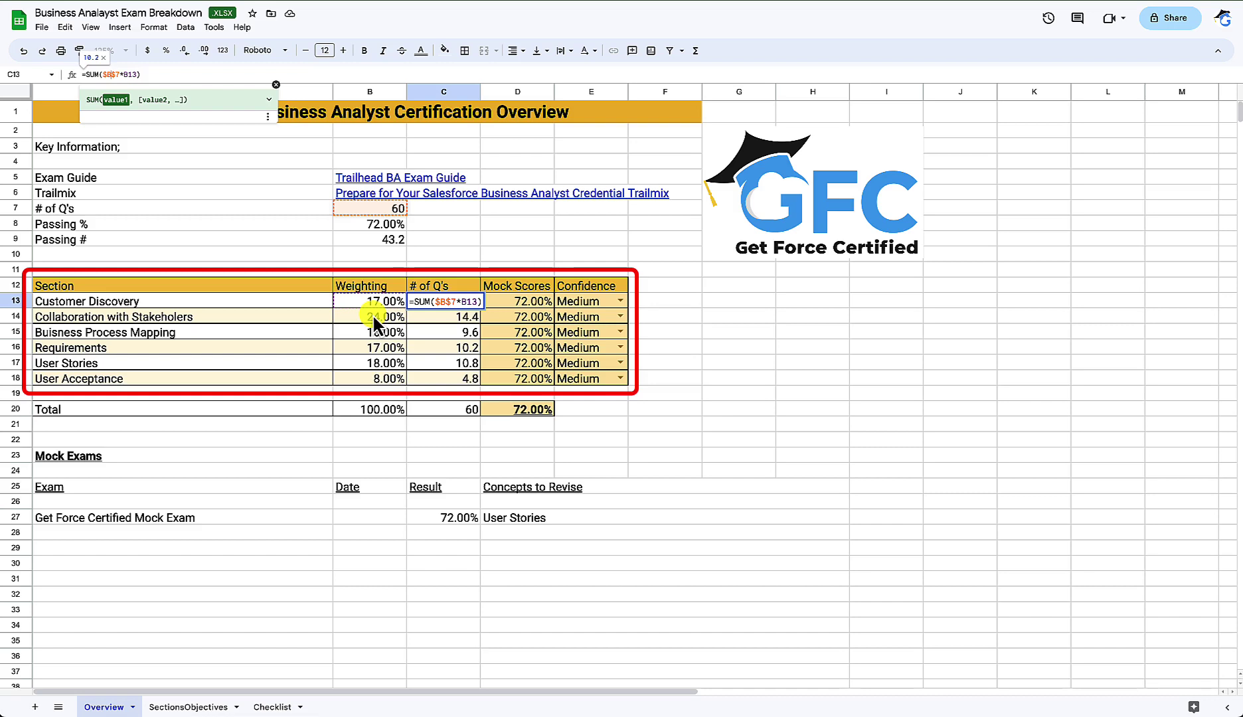
pyautogui.hotkey('ctrl', 'Return')
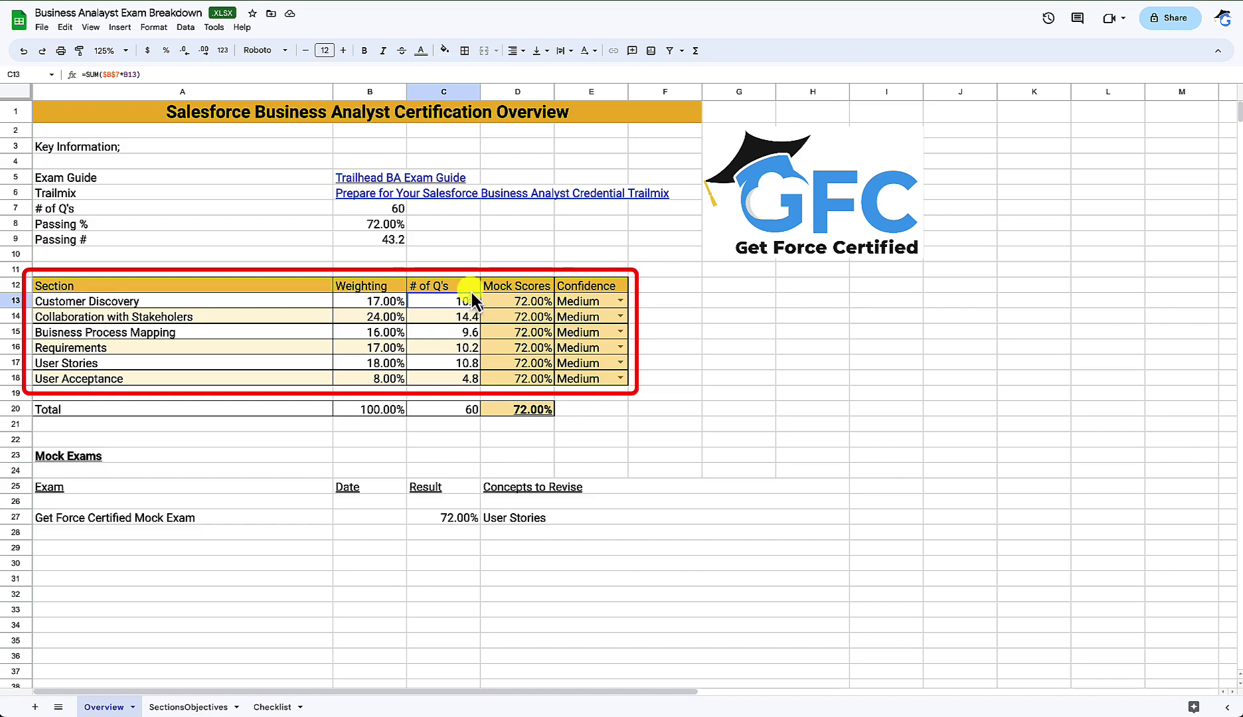
# Step: Display the conditional formatting rules that apply to the Customer Discovery mock score in D13
pyautogui.click(509, 296)
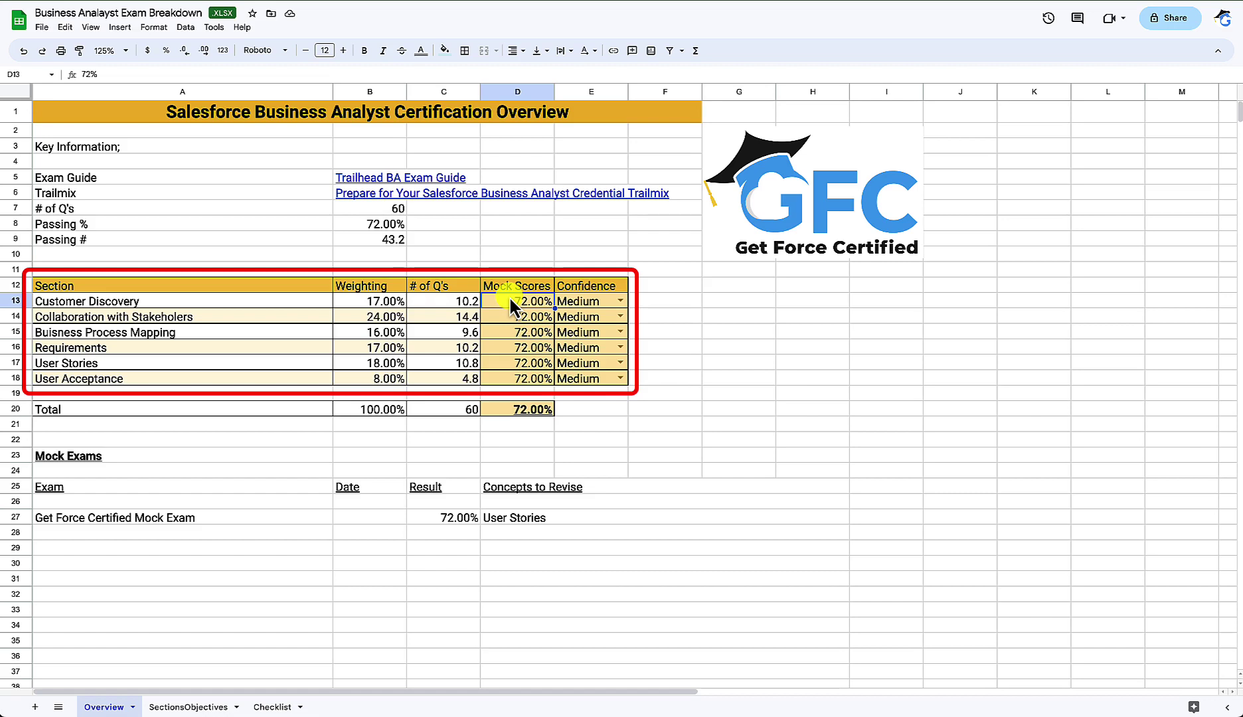
pyautogui.rightClick(514, 302)
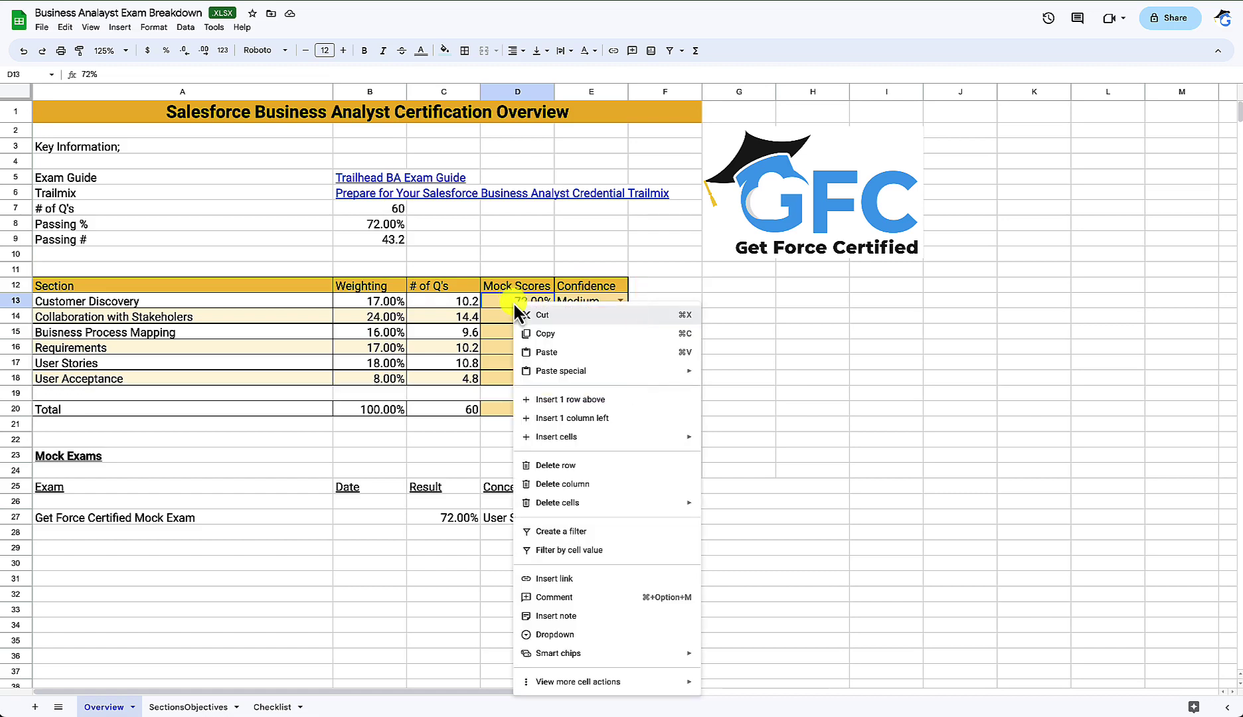
pyautogui.moveTo(584, 682)
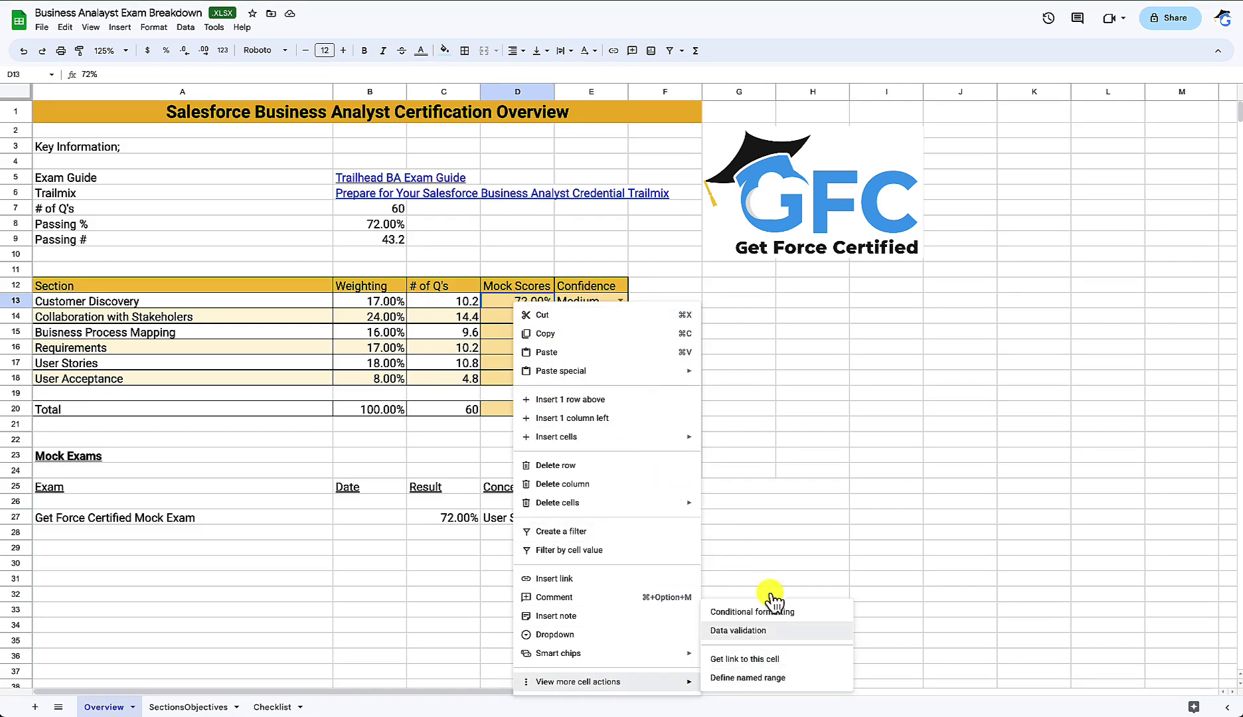
pyautogui.click(784, 609)
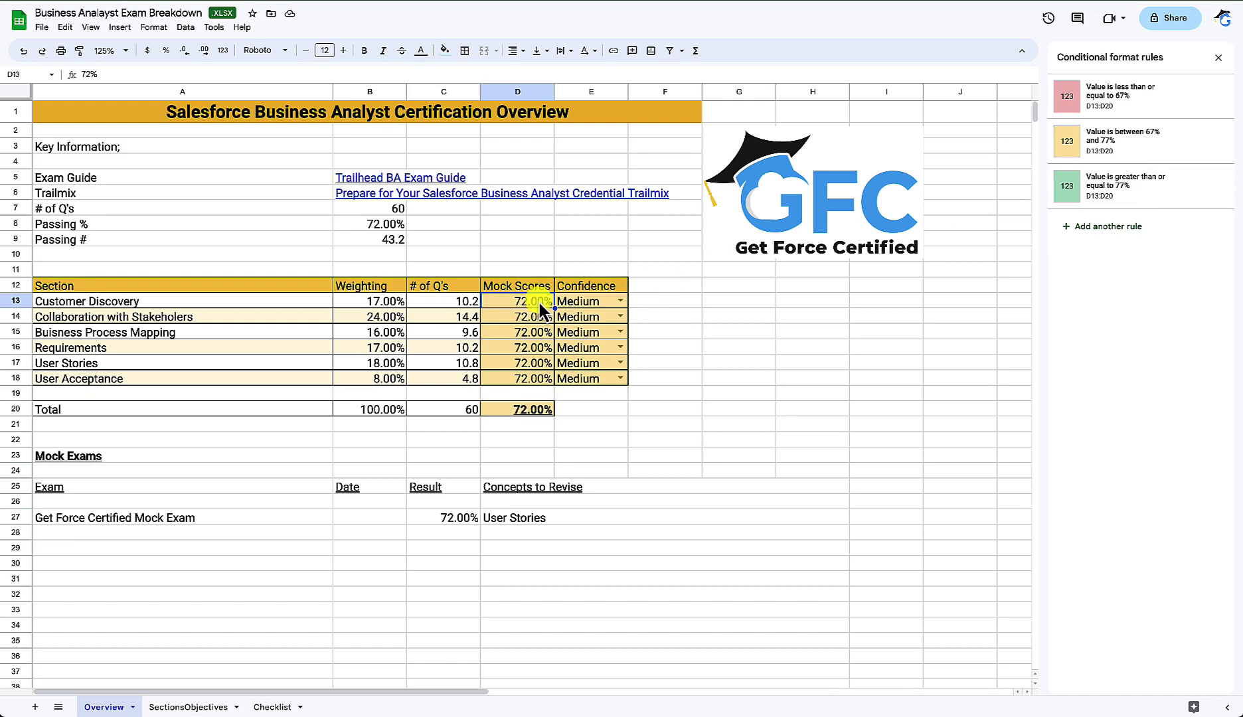
# Step: Set the Customer Discovery mock score to 60% and inspect the average formula in the Total row
pyautogui.write('60')
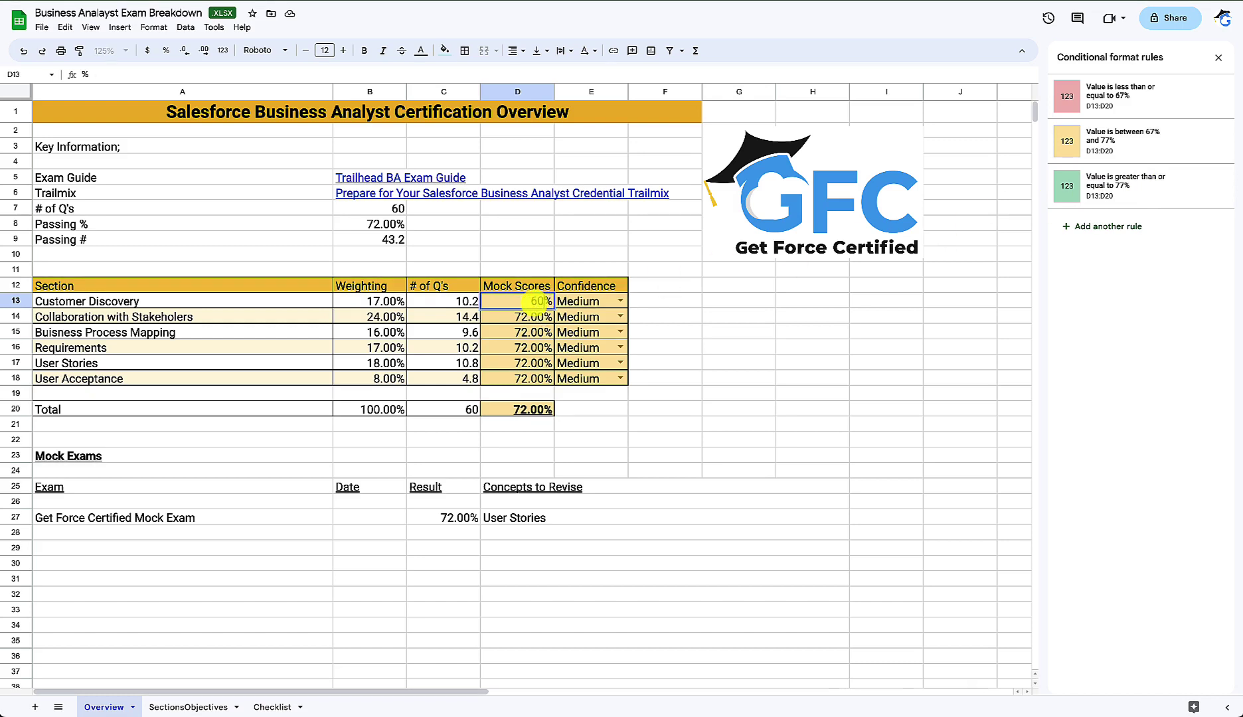
pyautogui.press('Return')
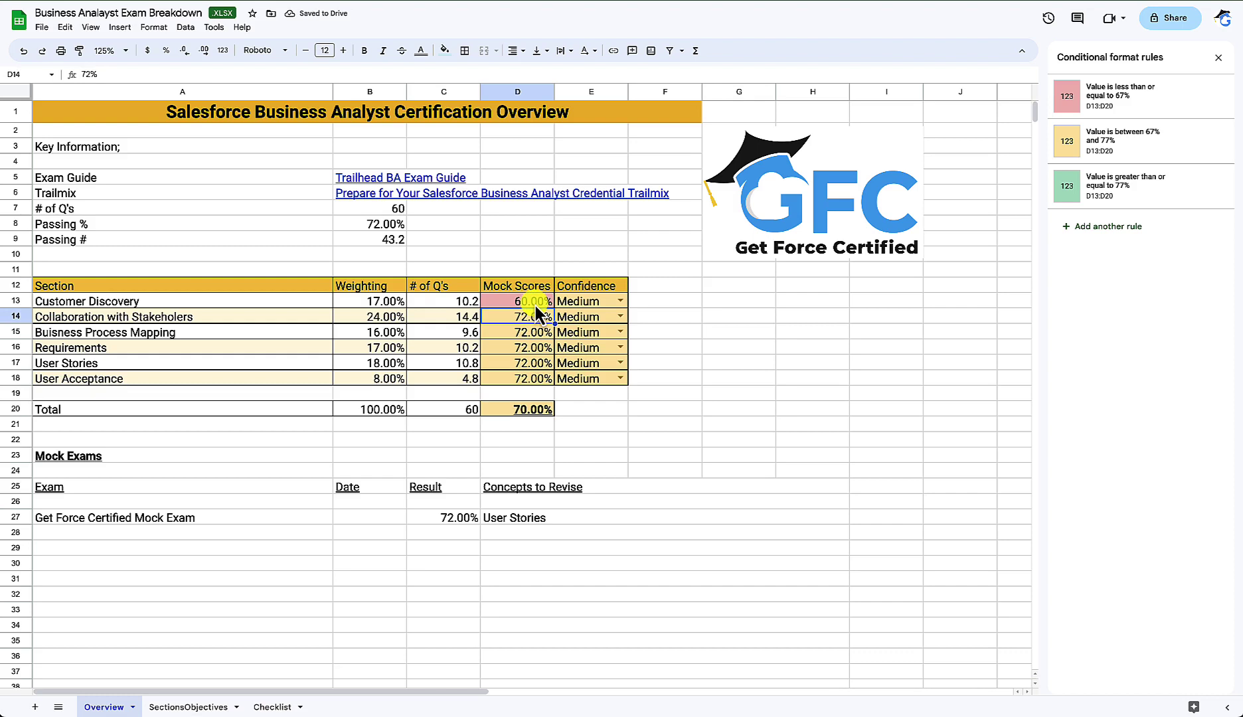
pyautogui.click(523, 408)
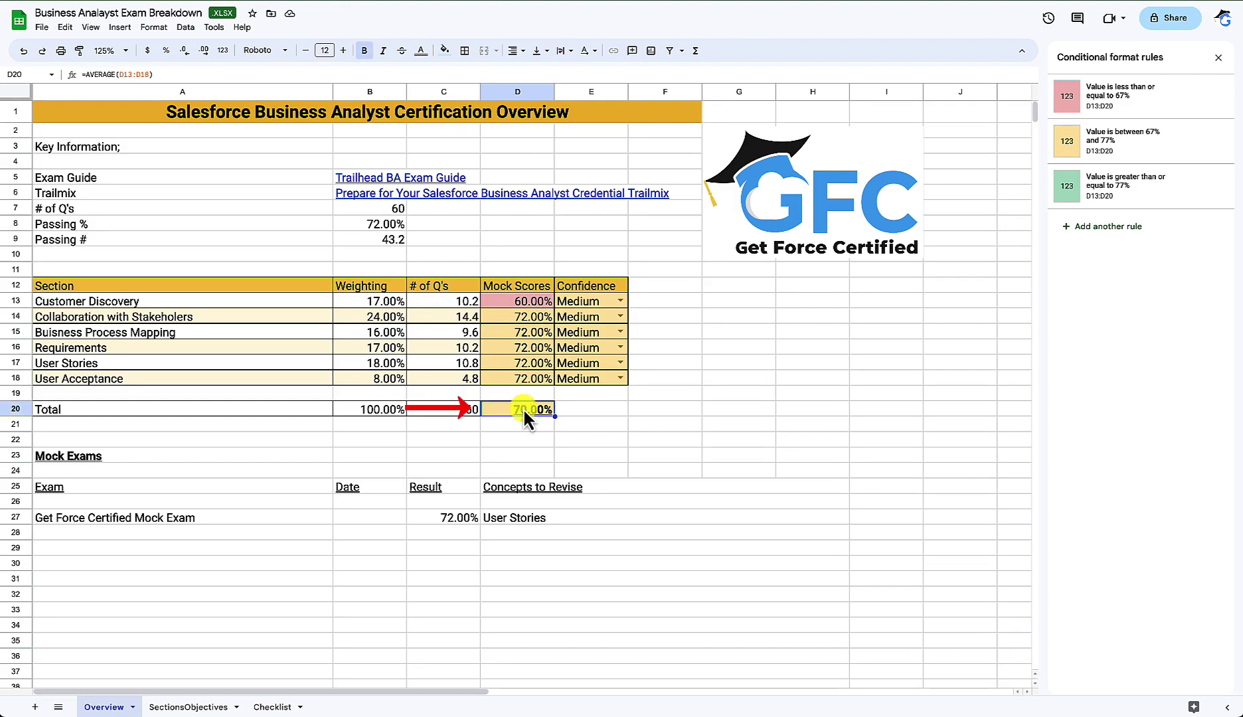
pyautogui.click(131, 75)
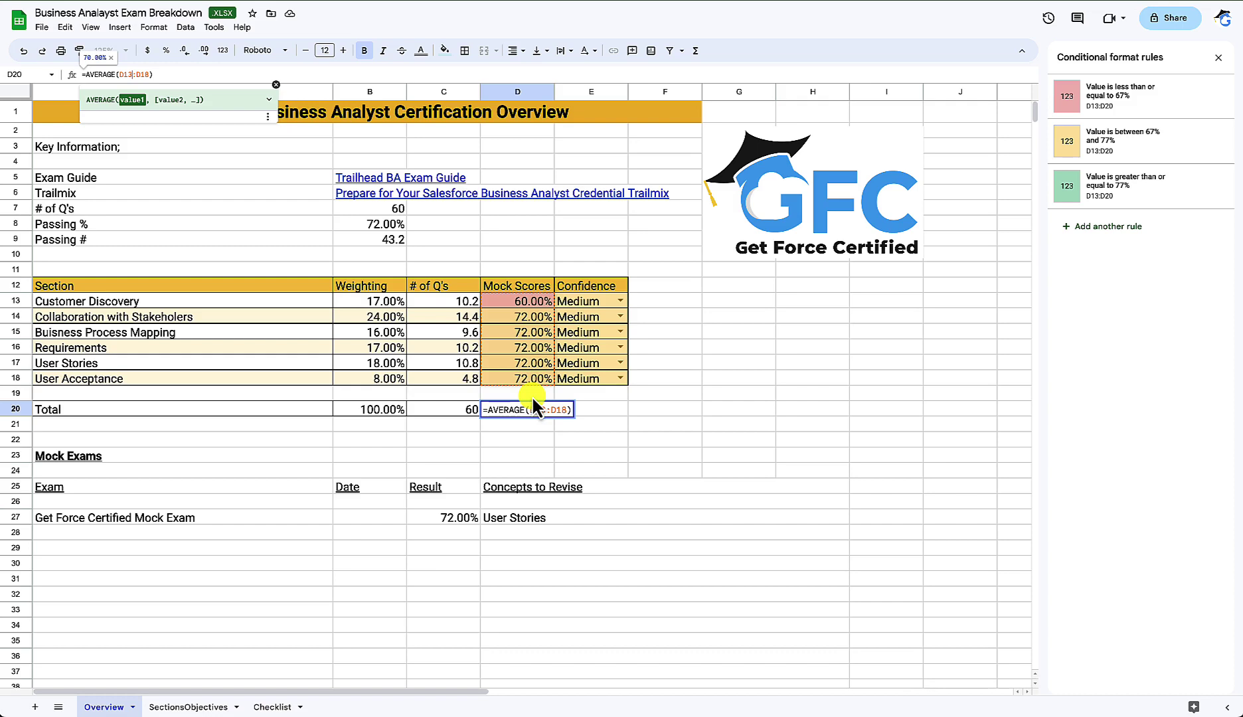
pyautogui.click(534, 426)
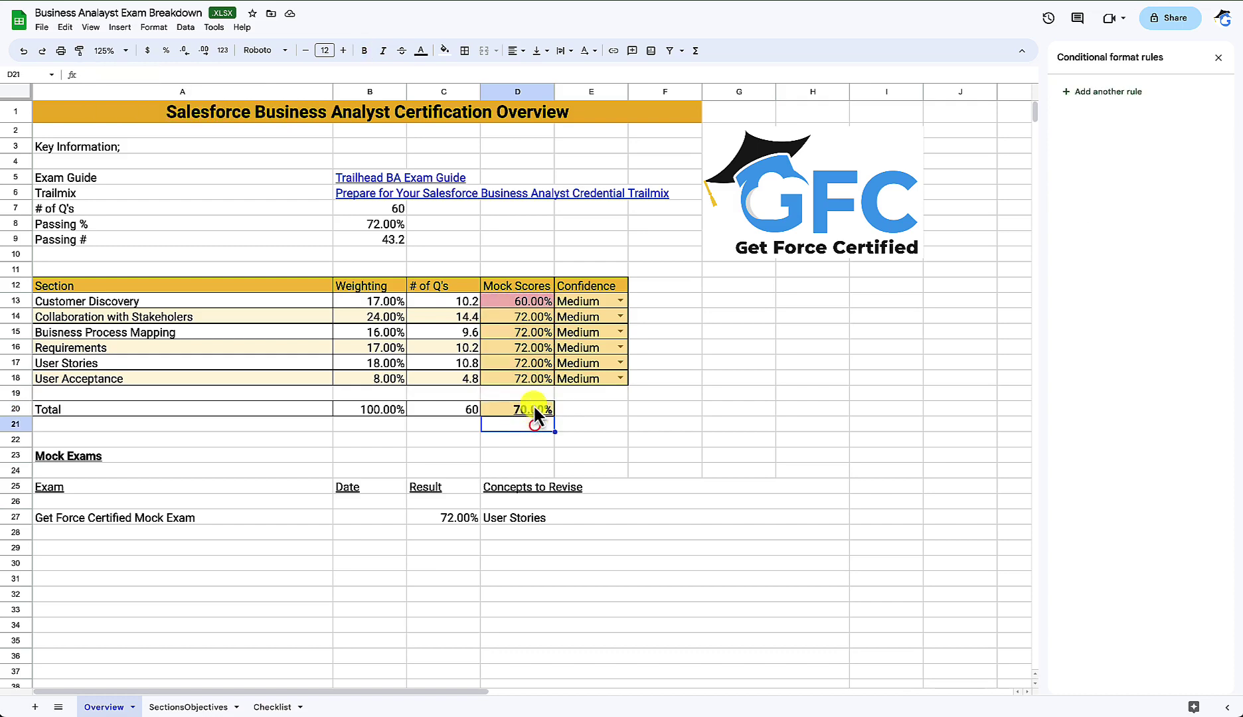
# Step: Set the Customer Discovery mock score back to 72% and select the Total score in D20
pyautogui.click(528, 296)
pyautogui.write('72')
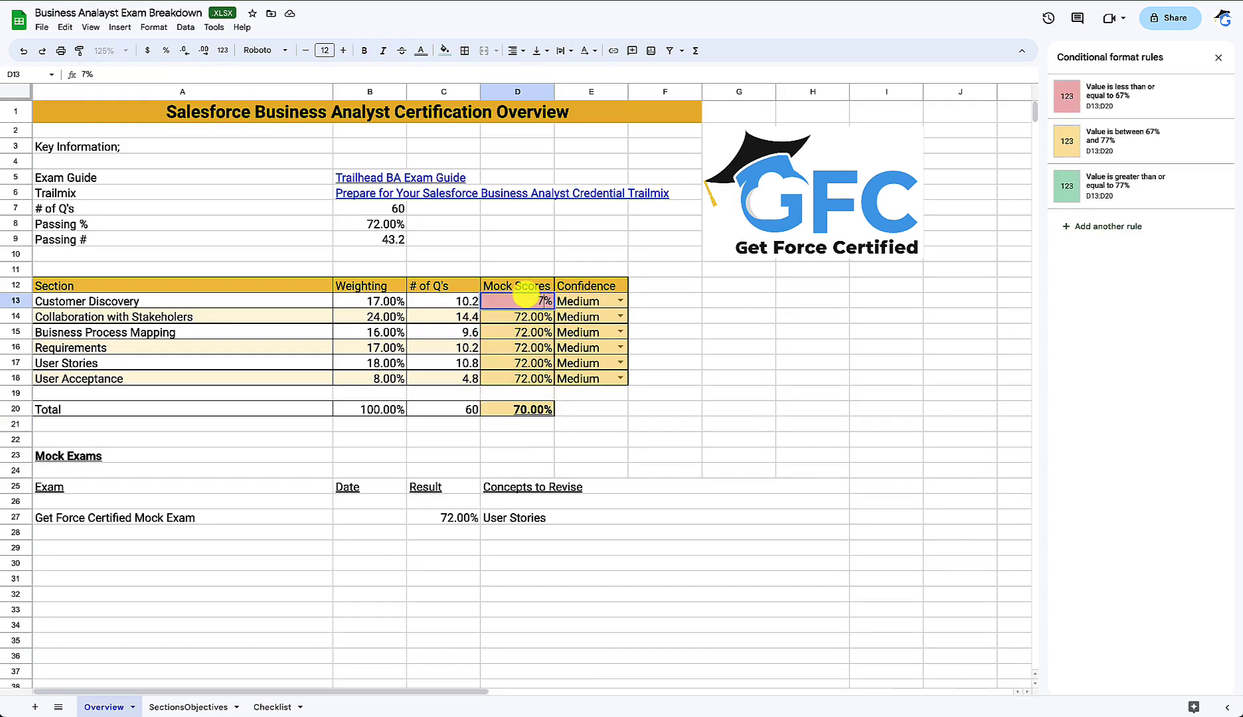
pyautogui.press('Return')
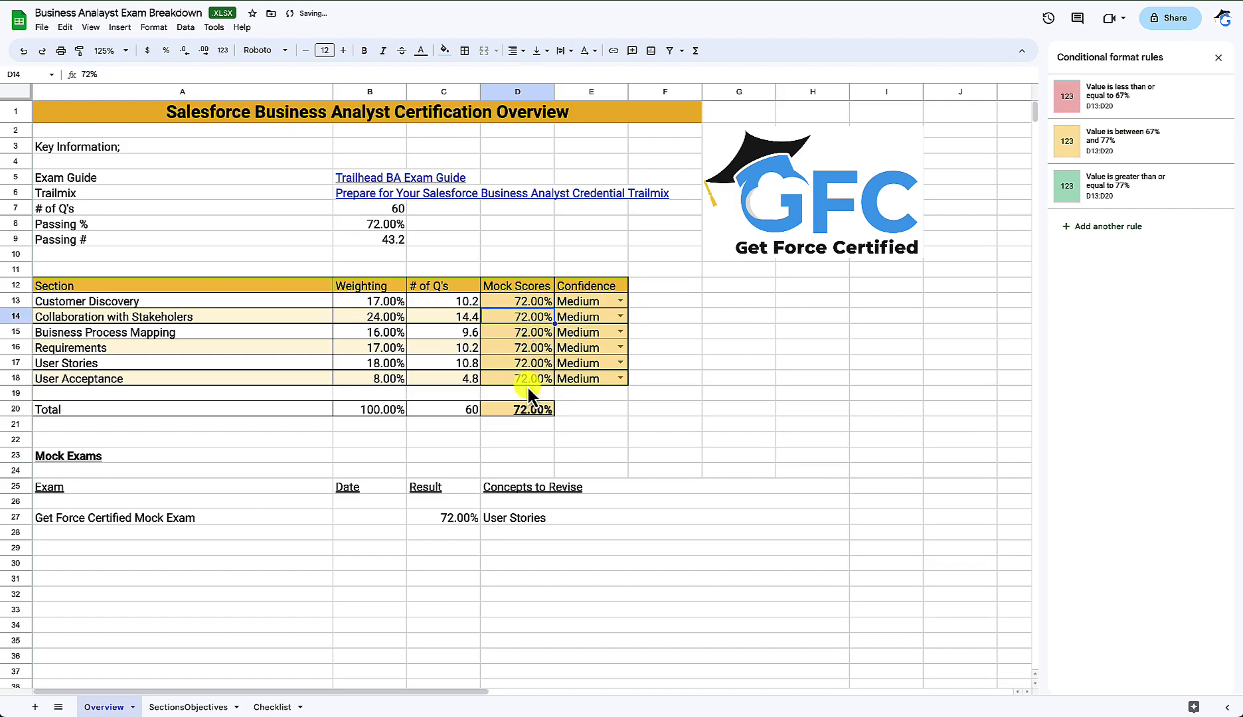
pyautogui.click(529, 406)
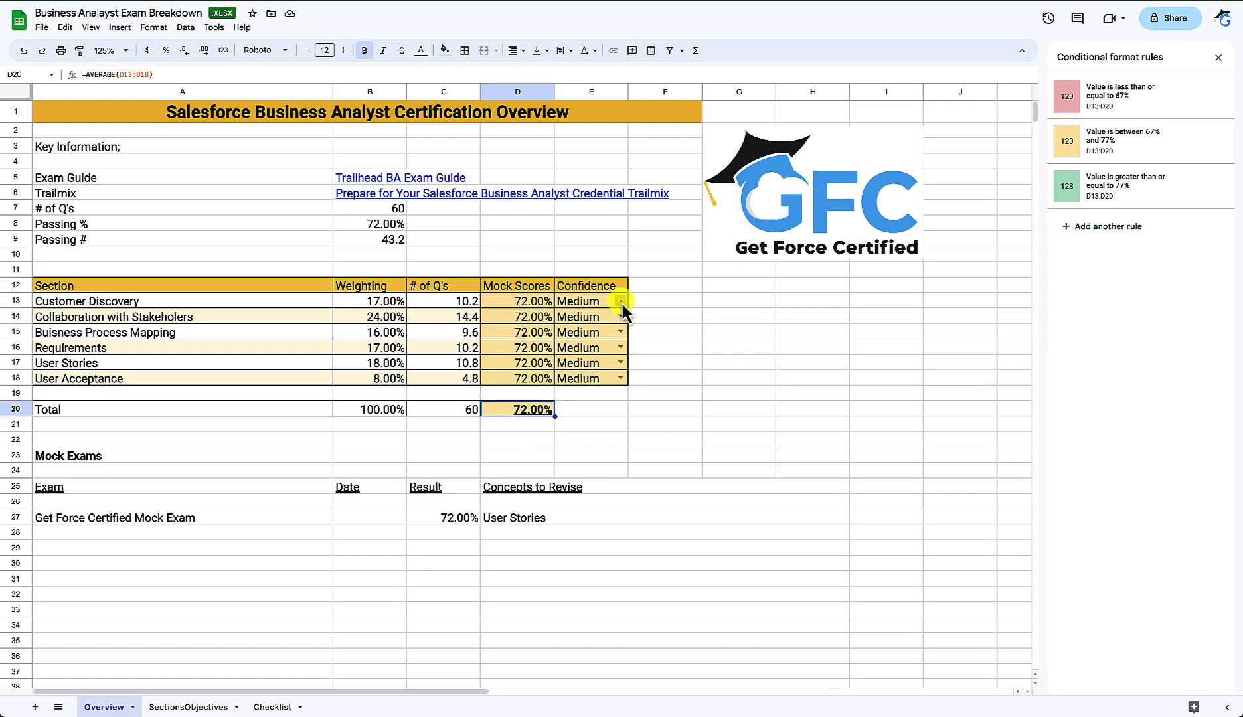
# Step: Review the Customer Discovery confidence options in E13 and open the dropdown validation rule for E13:E18
pyautogui.click(621, 300)
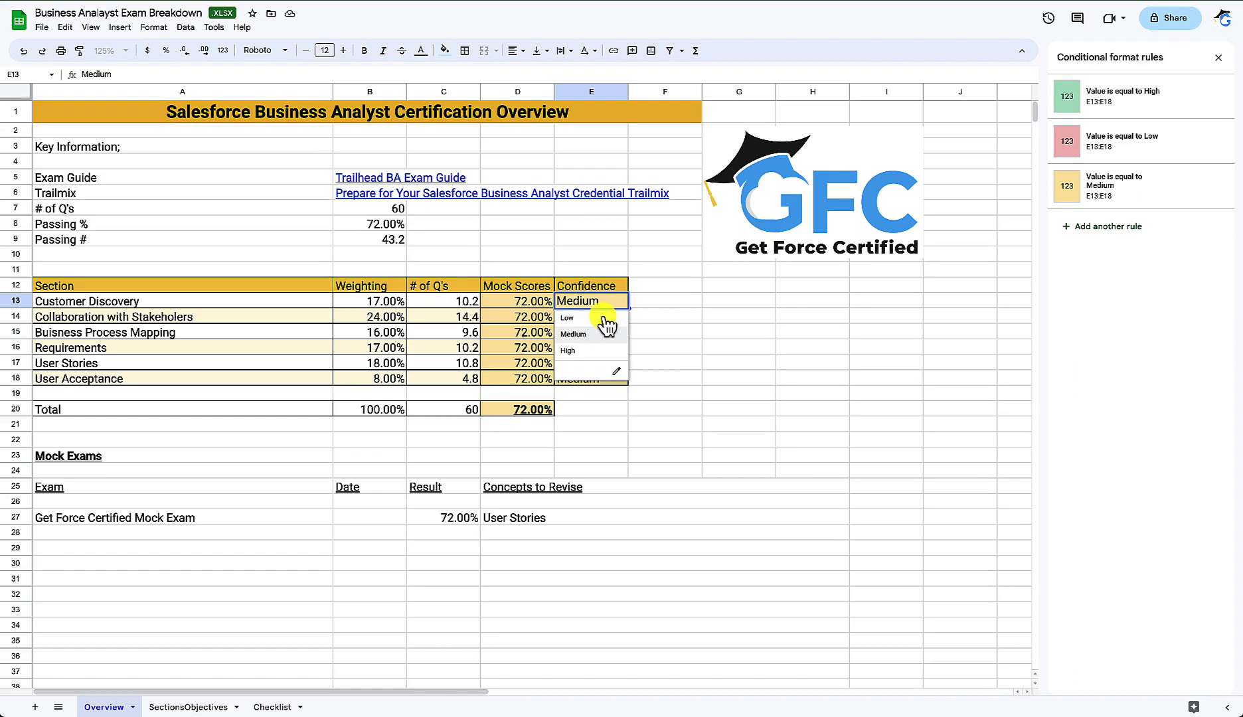
pyautogui.click(646, 304)
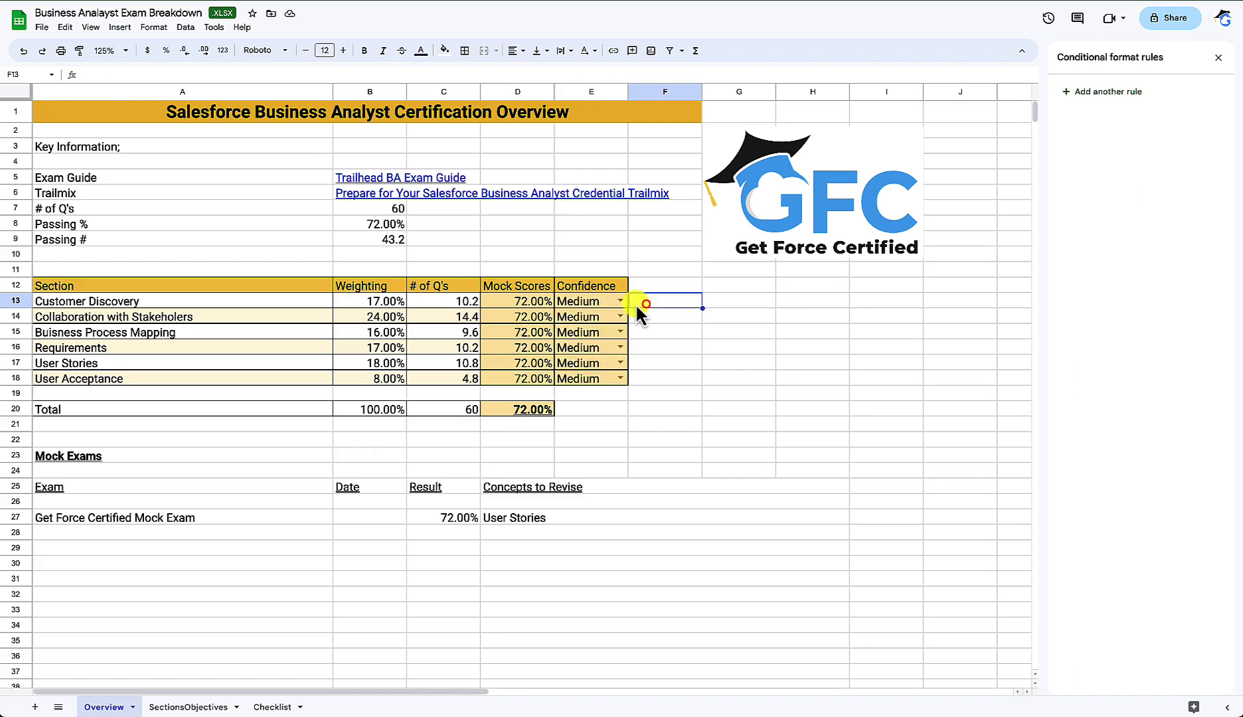
pyautogui.rightClick(588, 301)
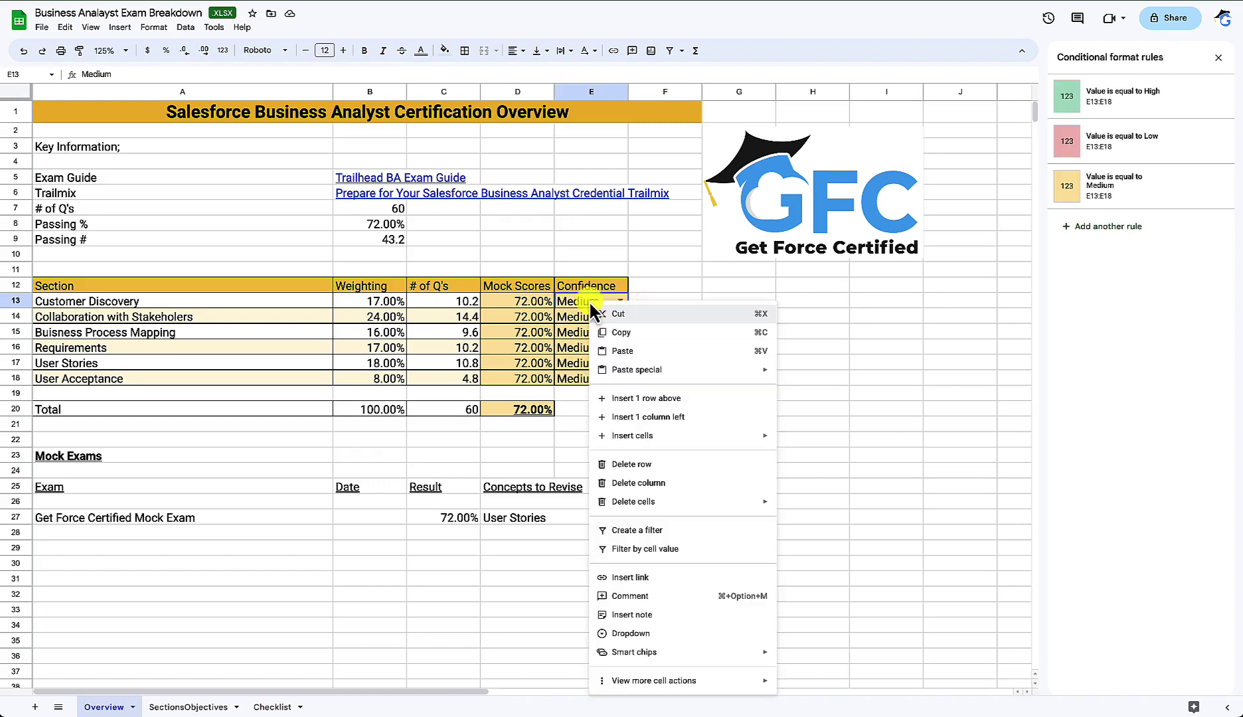
pyautogui.moveTo(697, 681)
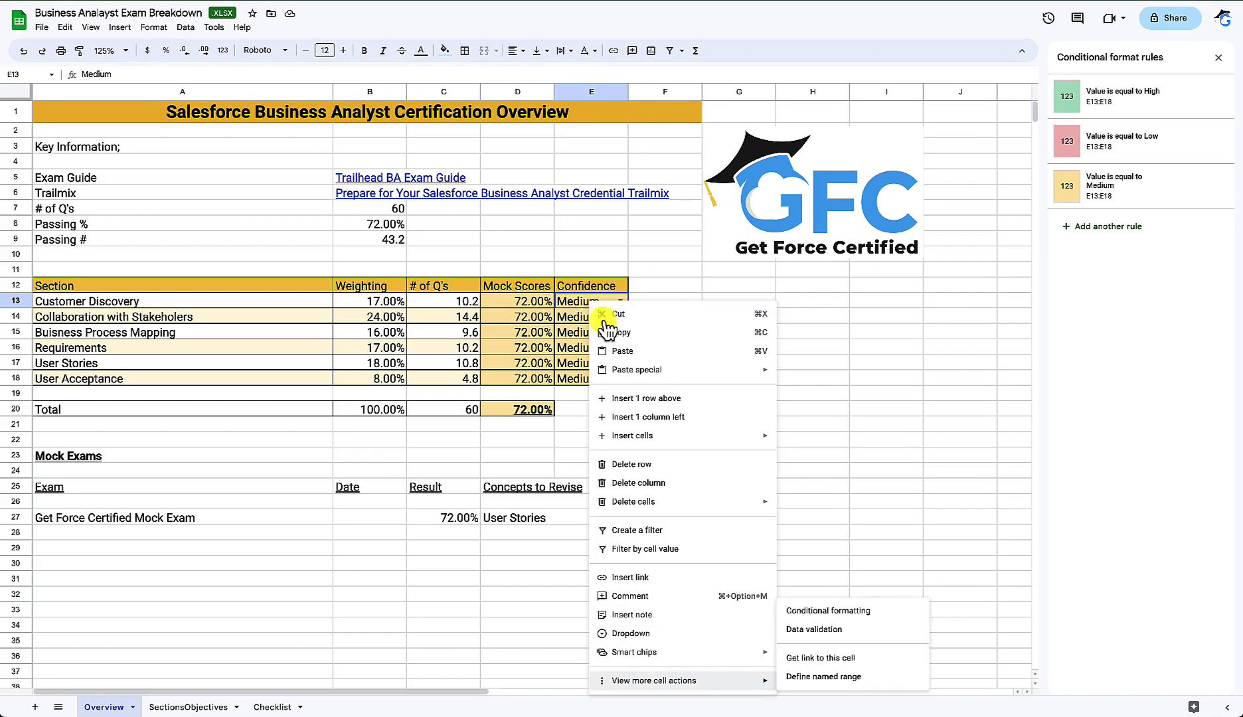
pyautogui.click(825, 629)
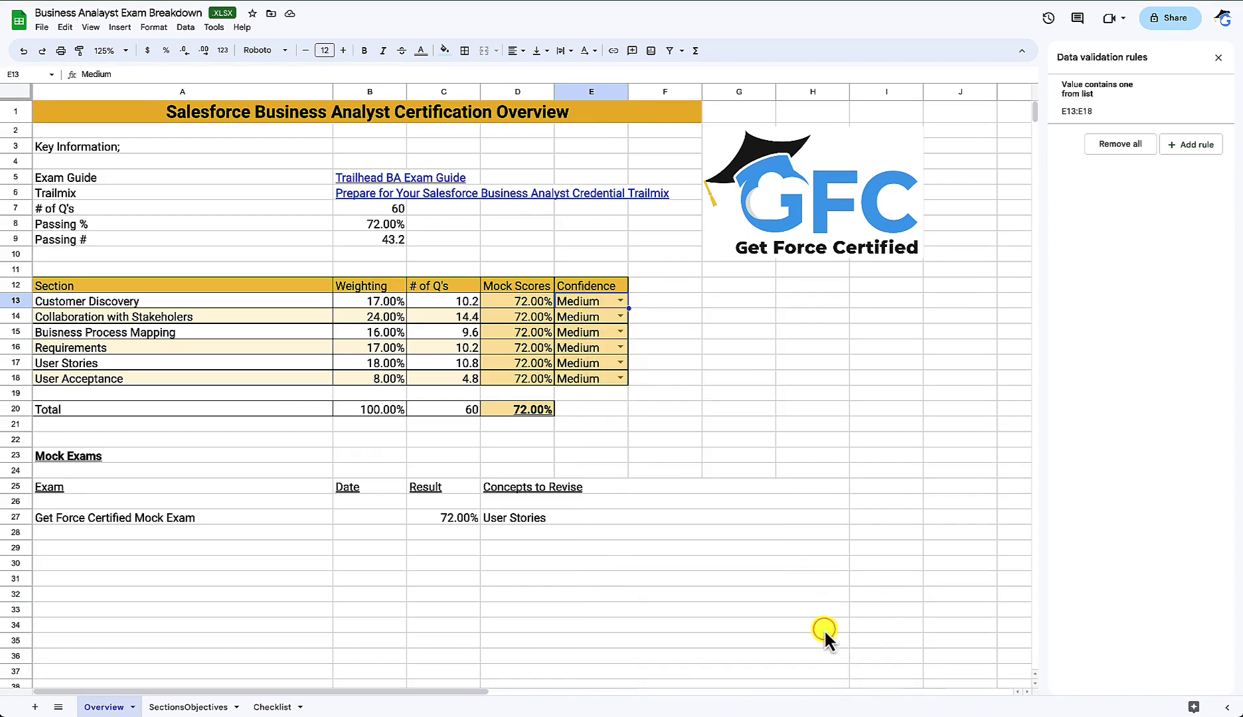
pyautogui.click(1119, 106)
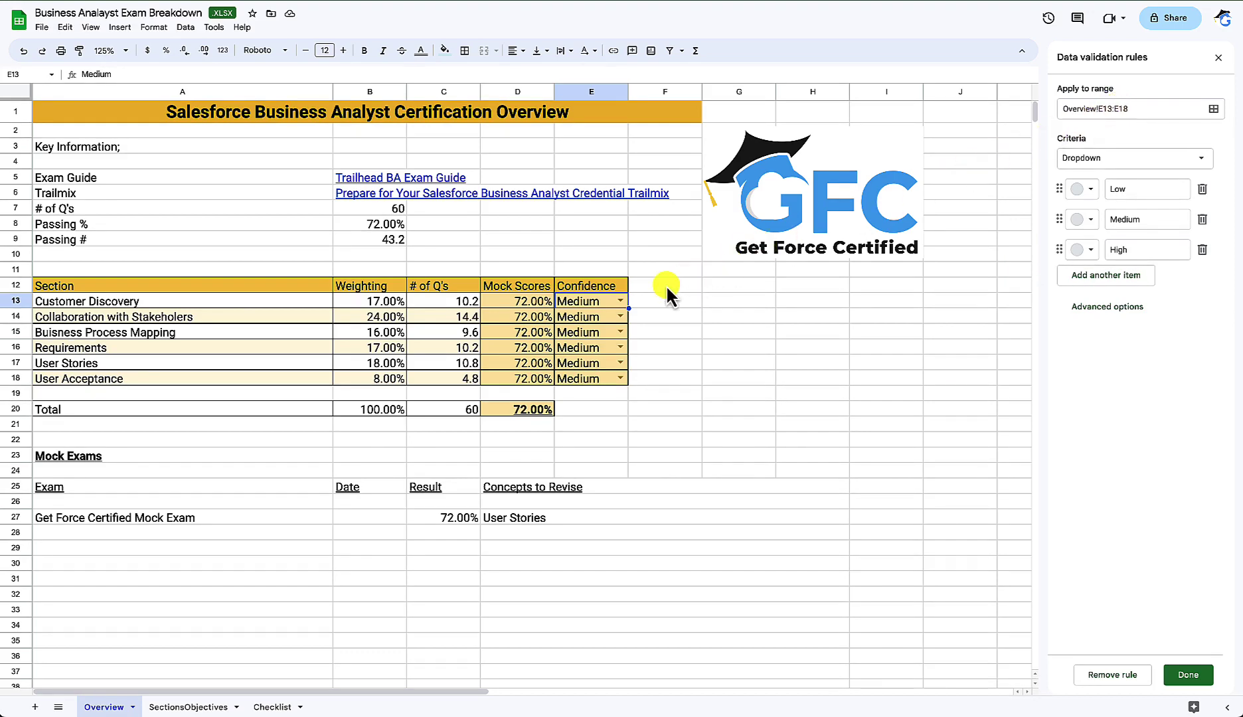
# Step: Reorder the Confidence column's conditional formatting rules to Low, Medium, High, and set Customer Discovery's confidence to Low
pyautogui.rightClick(590, 301)
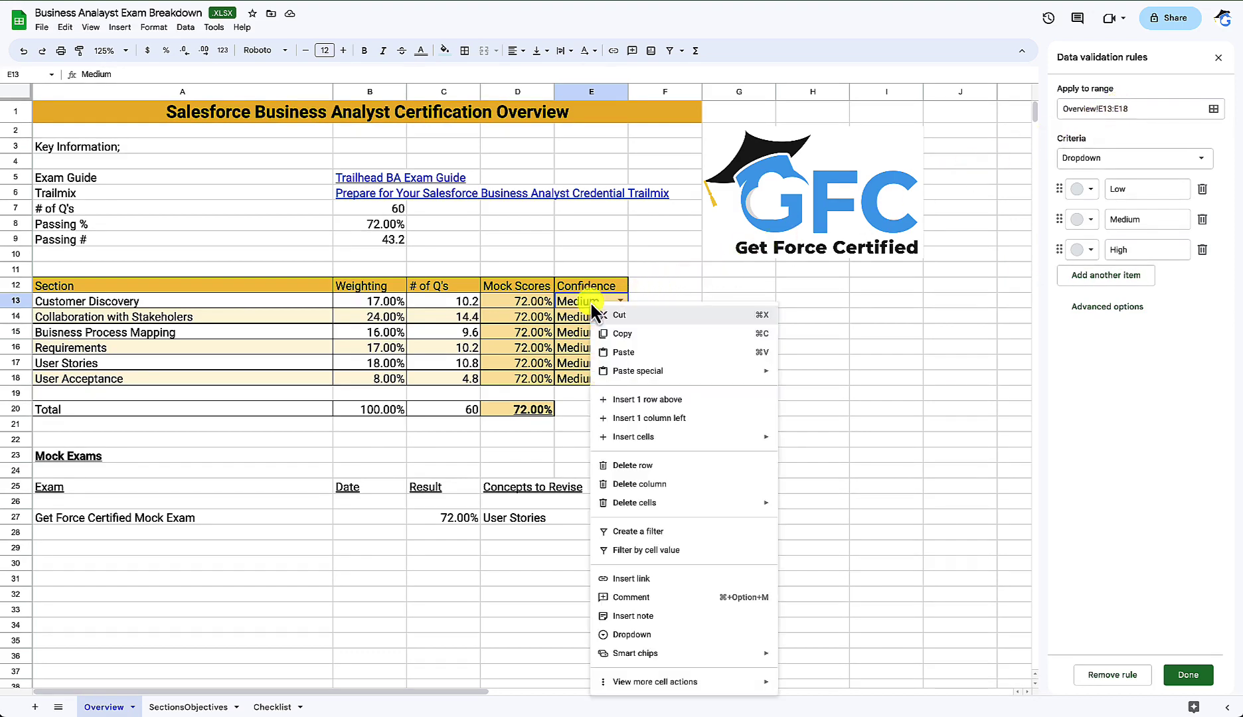
pyautogui.click(852, 616)
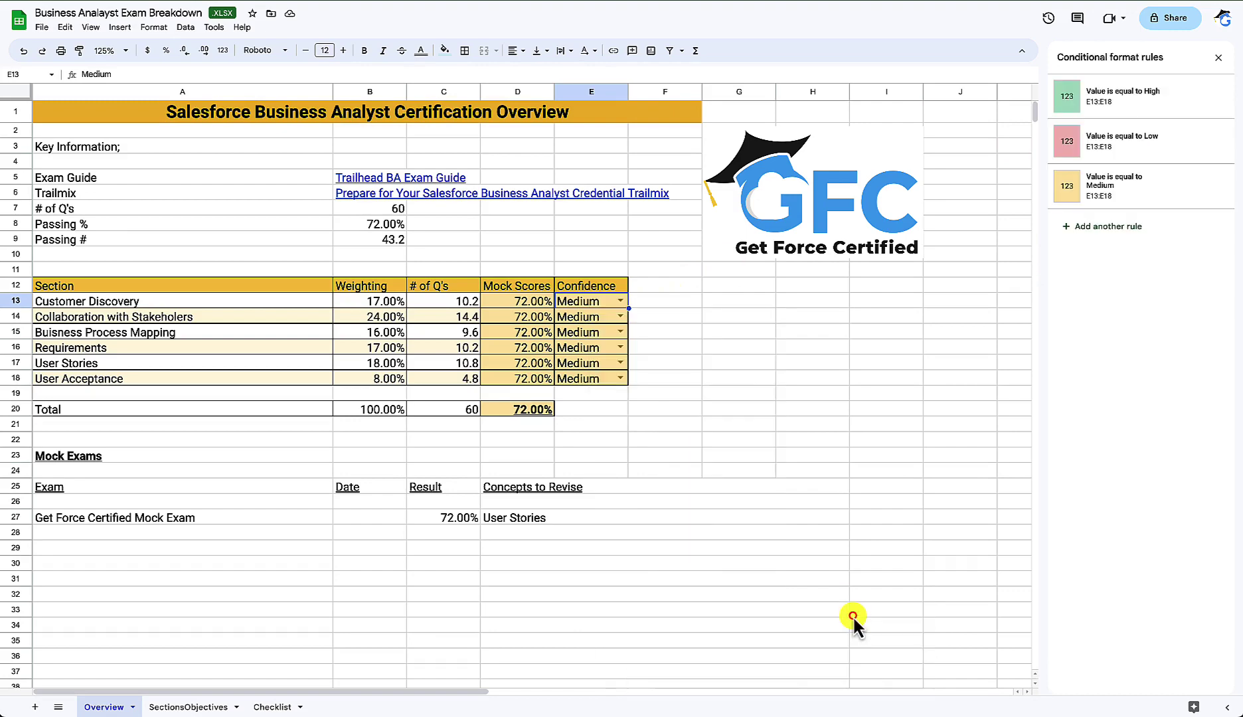
pyautogui.moveTo(1051, 141); pyautogui.dragTo(1034, 118)
pyautogui.click(621, 300)
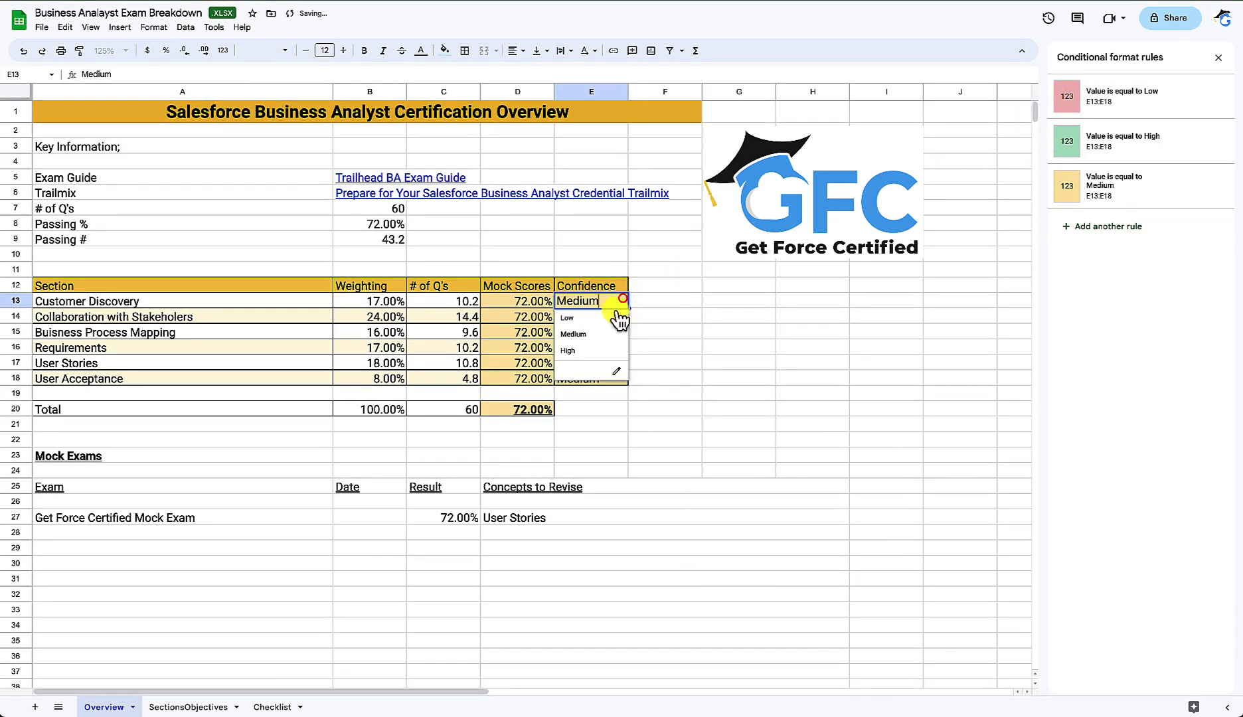
pyautogui.click(609, 319)
pyautogui.moveTo(1042, 191); pyautogui.dragTo(1057, 141)
pyautogui.moveTo(1101, 199)
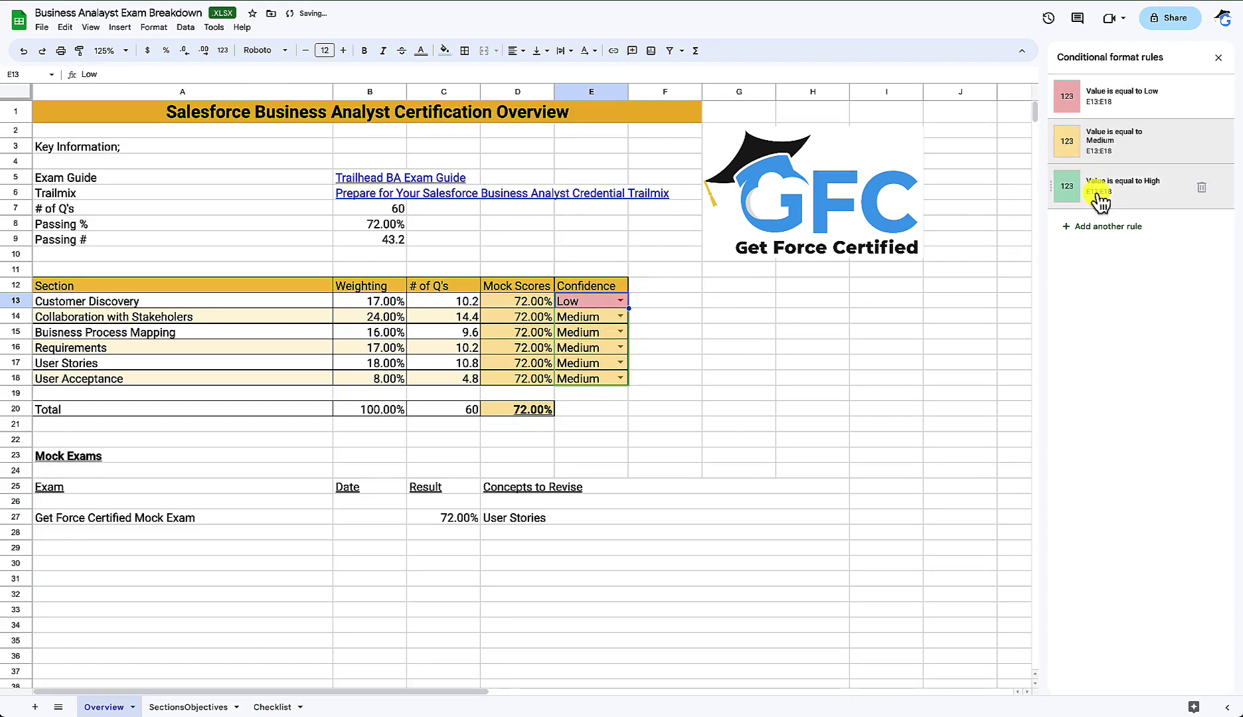
# Step: Set Customer Discovery's confidence back to Medium and close the rules sidebar
pyautogui.click(620, 301)
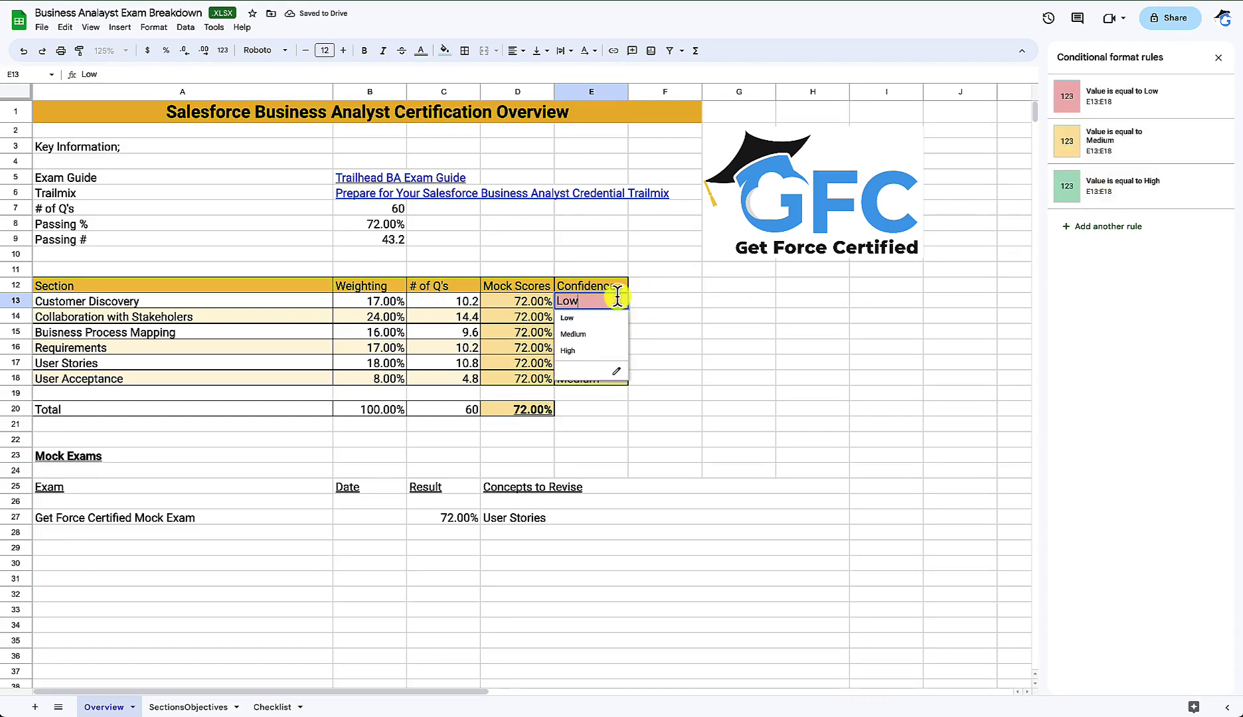
pyautogui.click(604, 332)
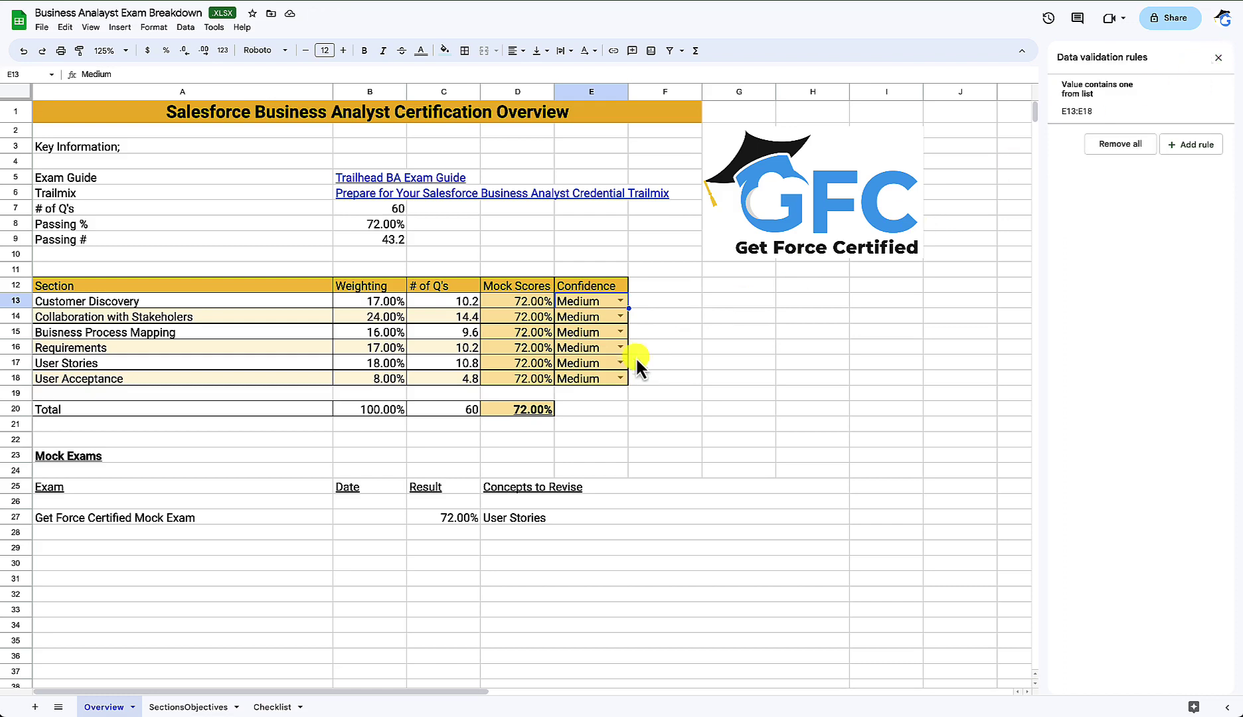
pyautogui.click(1219, 58)
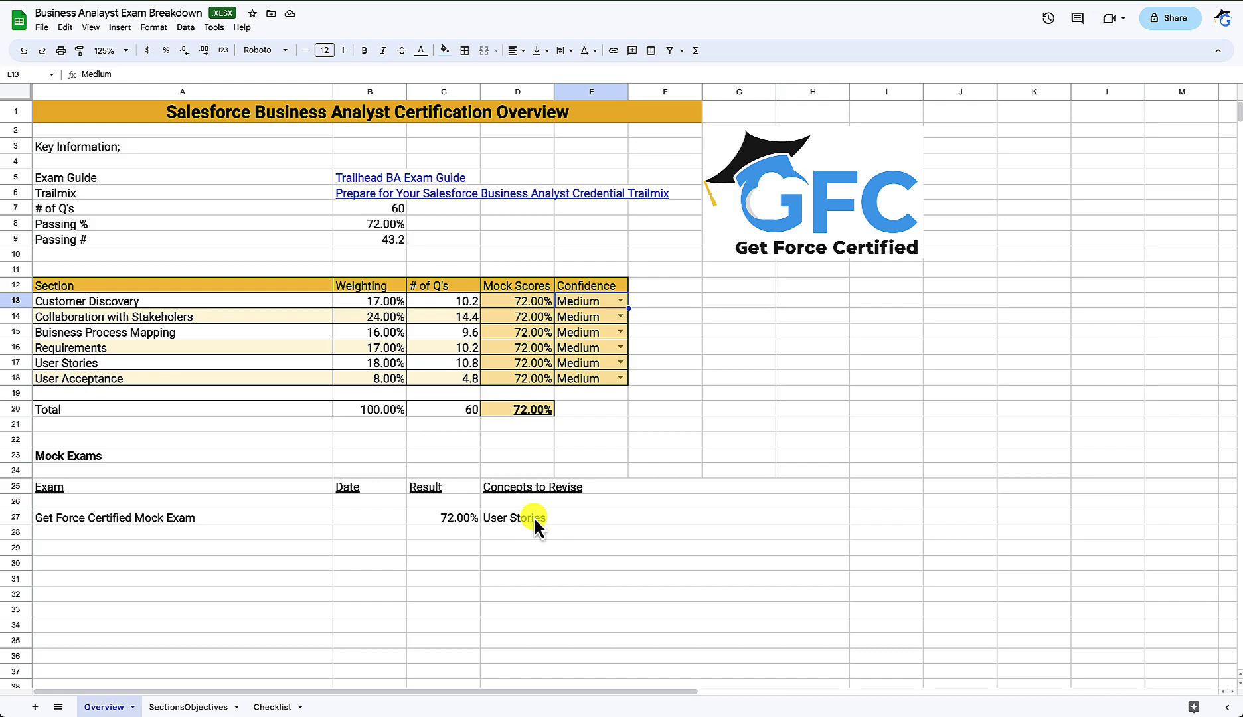
# Step: On the SectionsObjectives sheet, set the first Customer Discovery objective's confidence in C4 to High
pyautogui.click(191, 707)
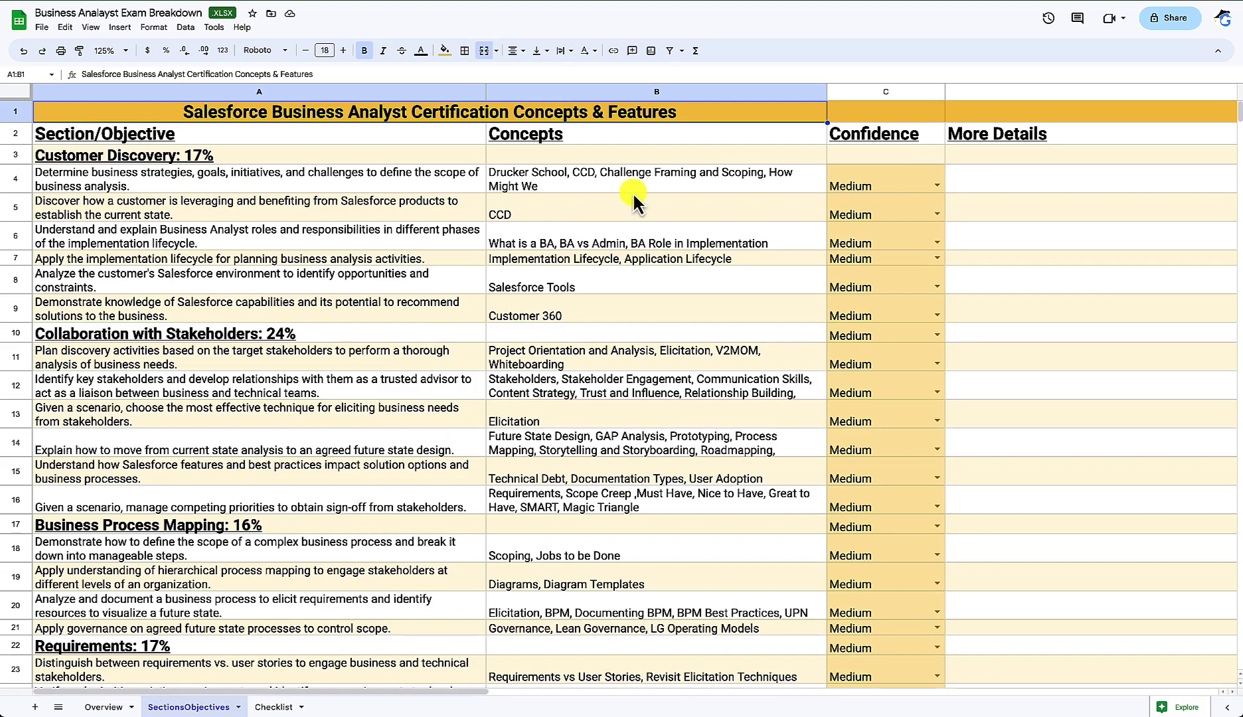
pyautogui.click(936, 184)
pyautogui.press('Up')
pyautogui.press('Up')
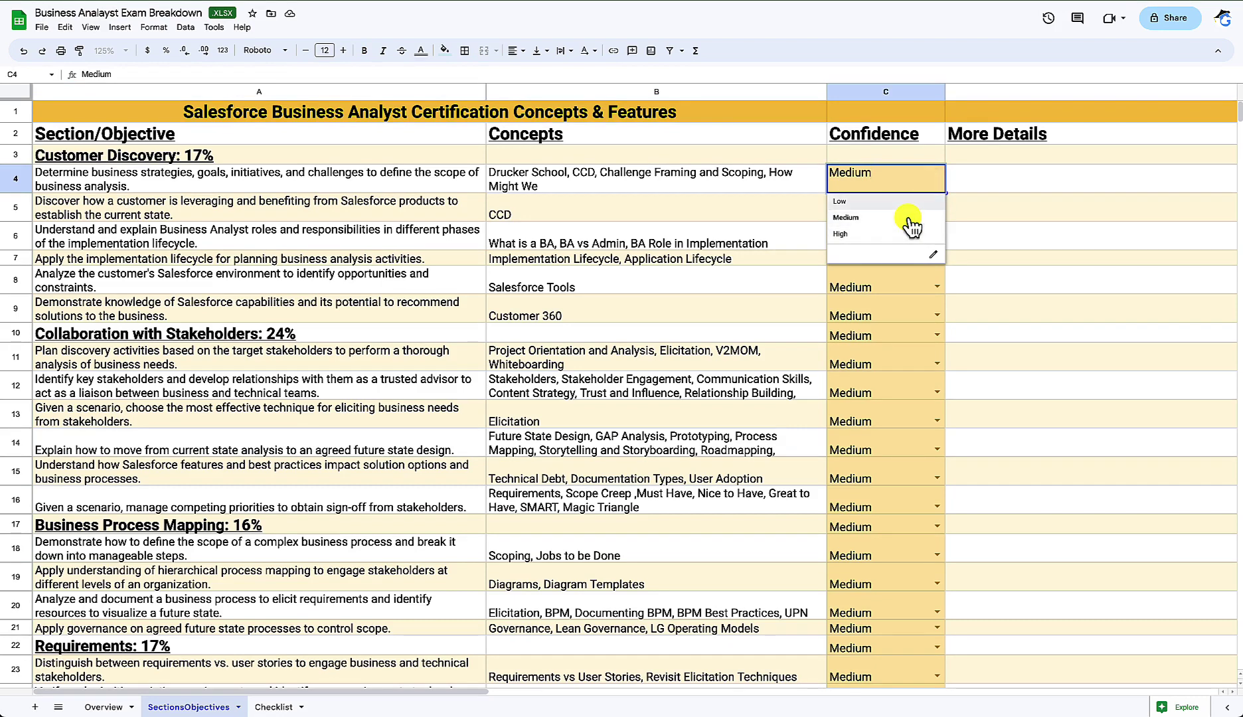
pyautogui.click(884, 237)
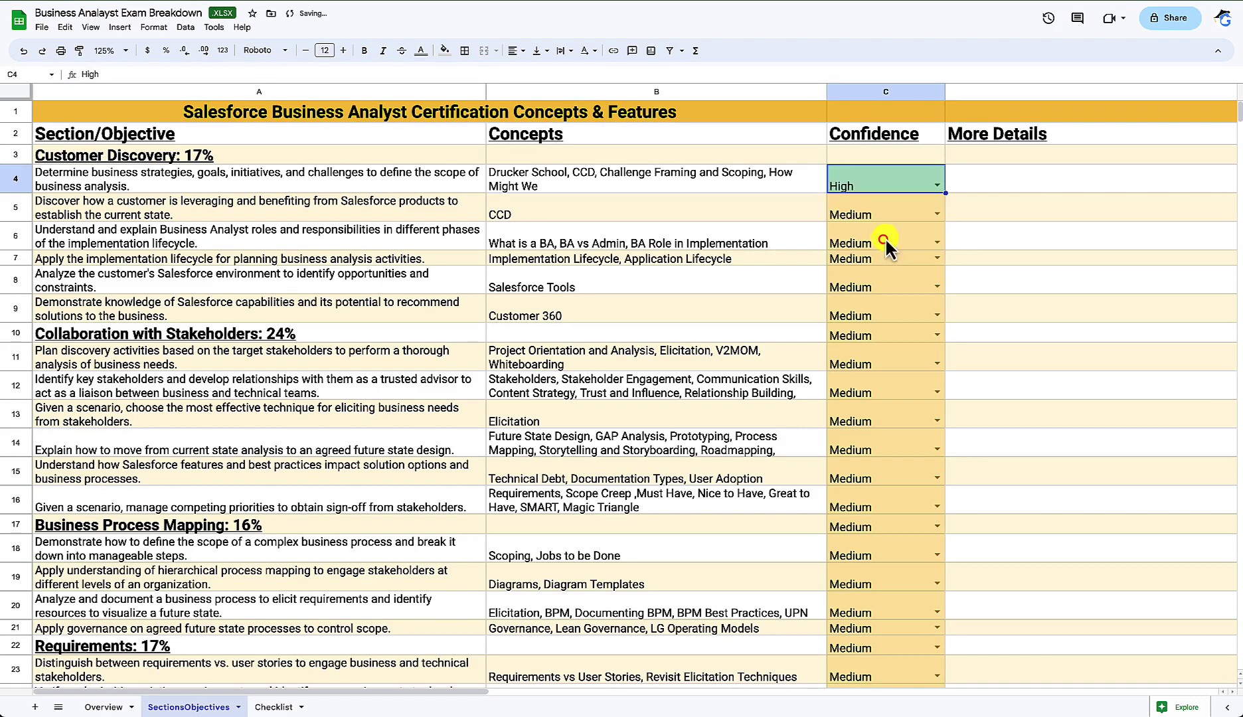
# Step: Switch the C4 confidence to Low and back to Medium, and select its More Details cell in D4
pyautogui.click(937, 187)
pyautogui.click(893, 201)
pyautogui.click(936, 186)
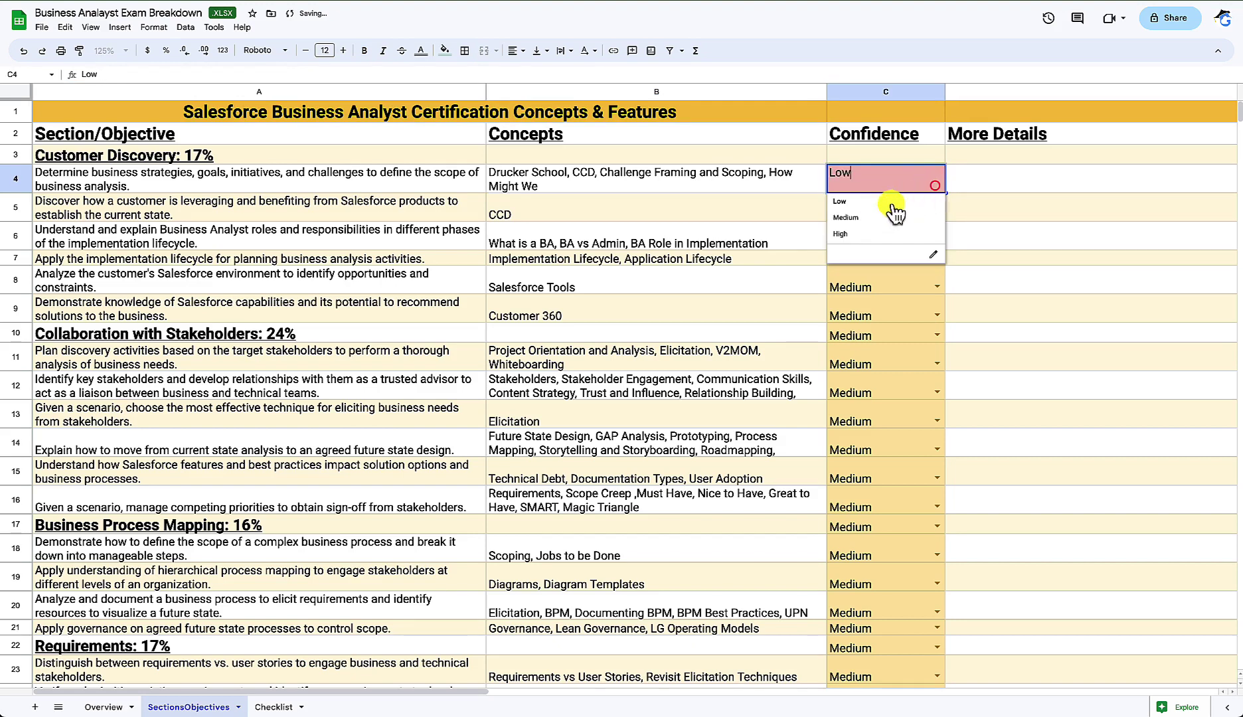
pyautogui.click(870, 218)
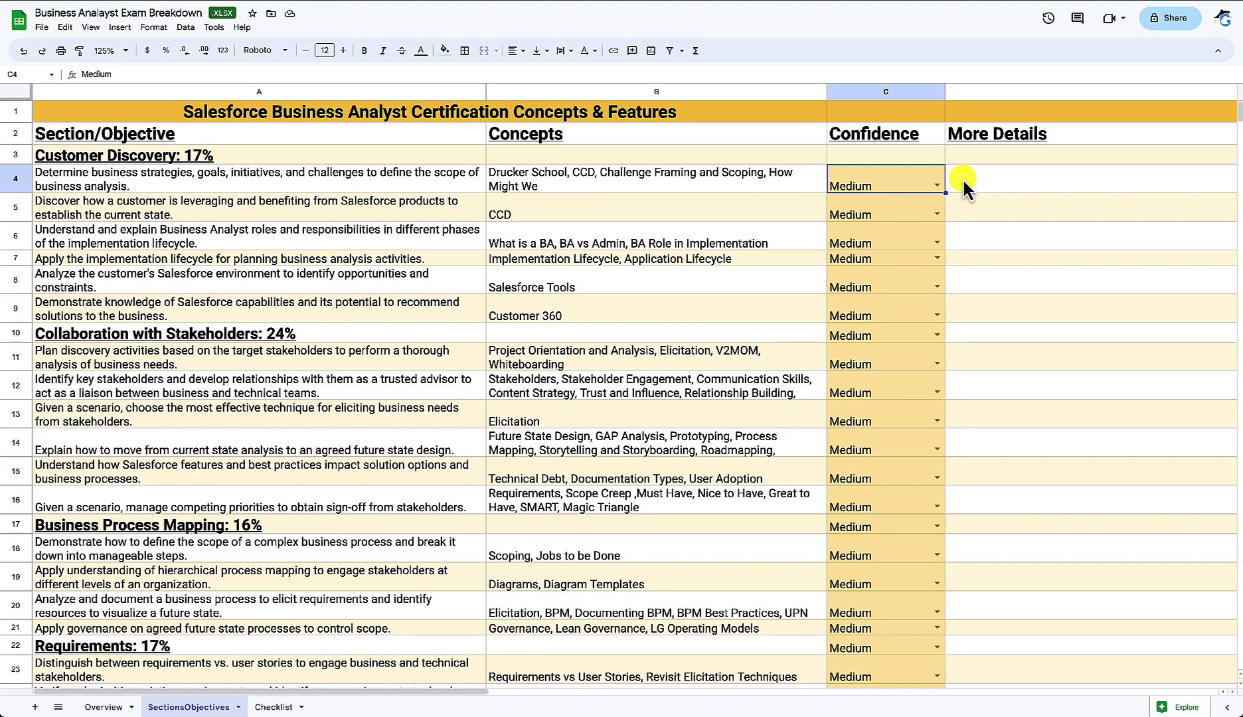
pyautogui.click(963, 180)
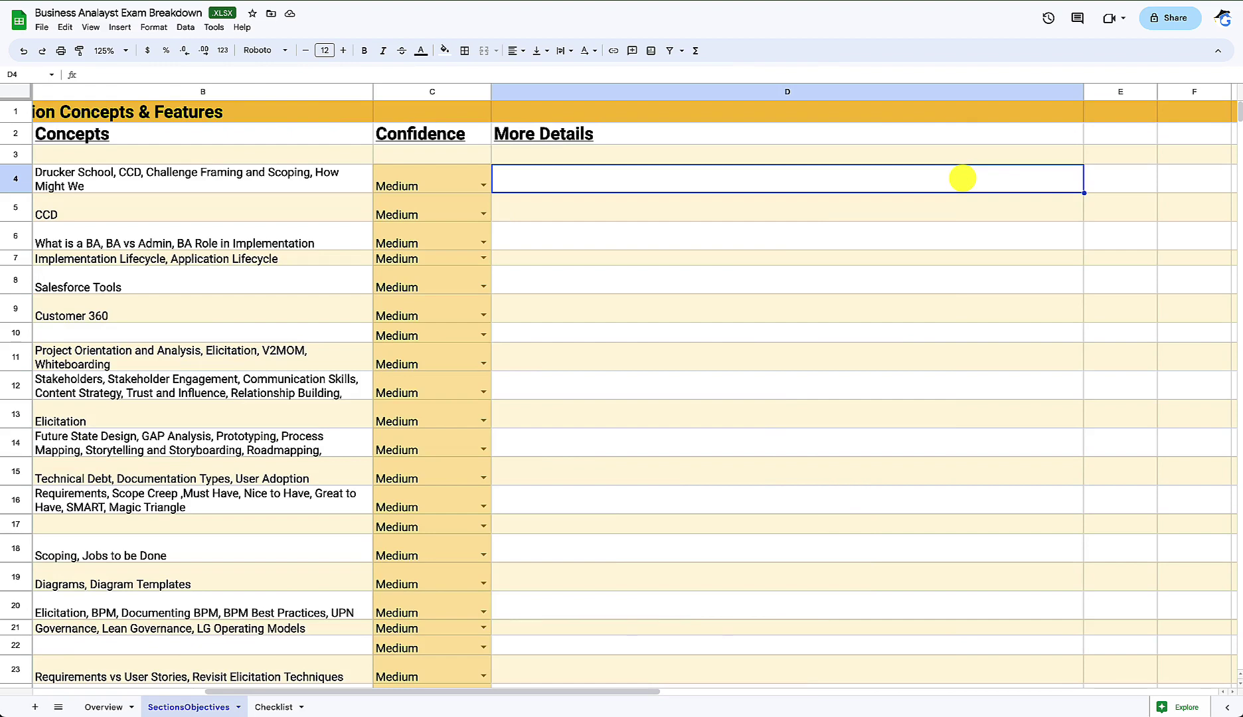
# Step: On the Checklist sheet, tick Reviewed and Understood for What is a Business Analyst
pyautogui.hotkey('ctrl', 'shift', 'pagedown')
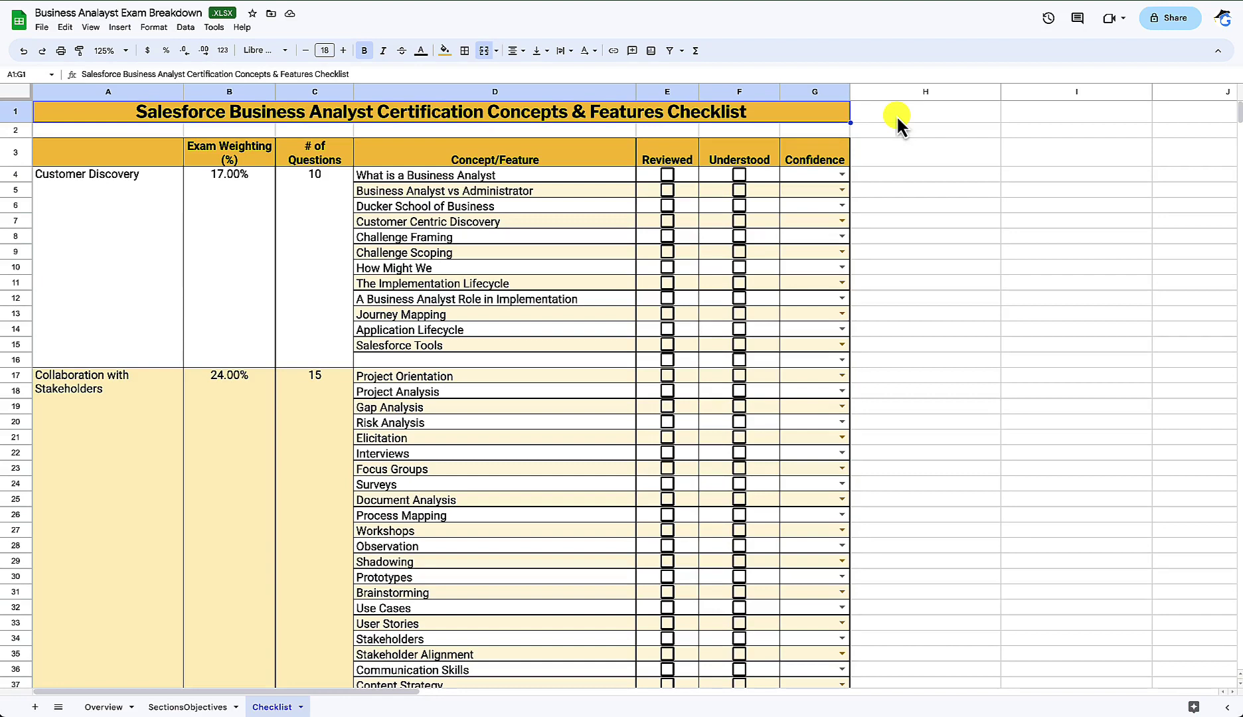
pyautogui.click(668, 175)
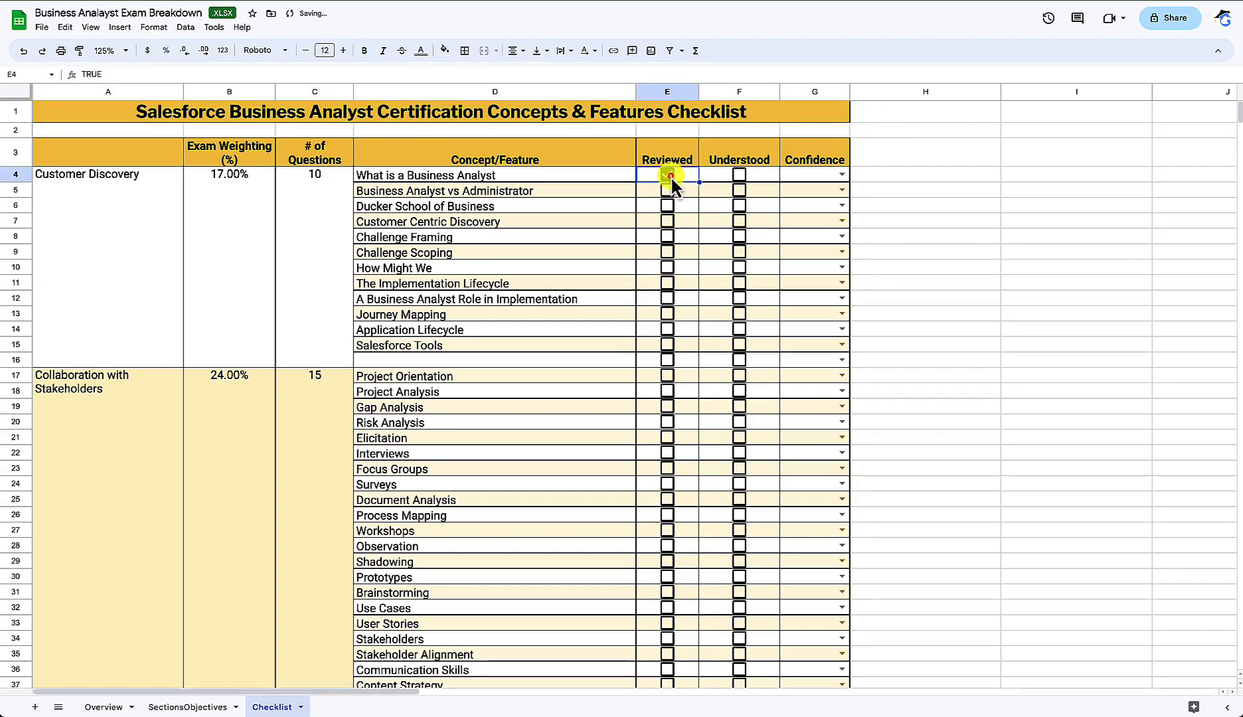
pyautogui.click(739, 174)
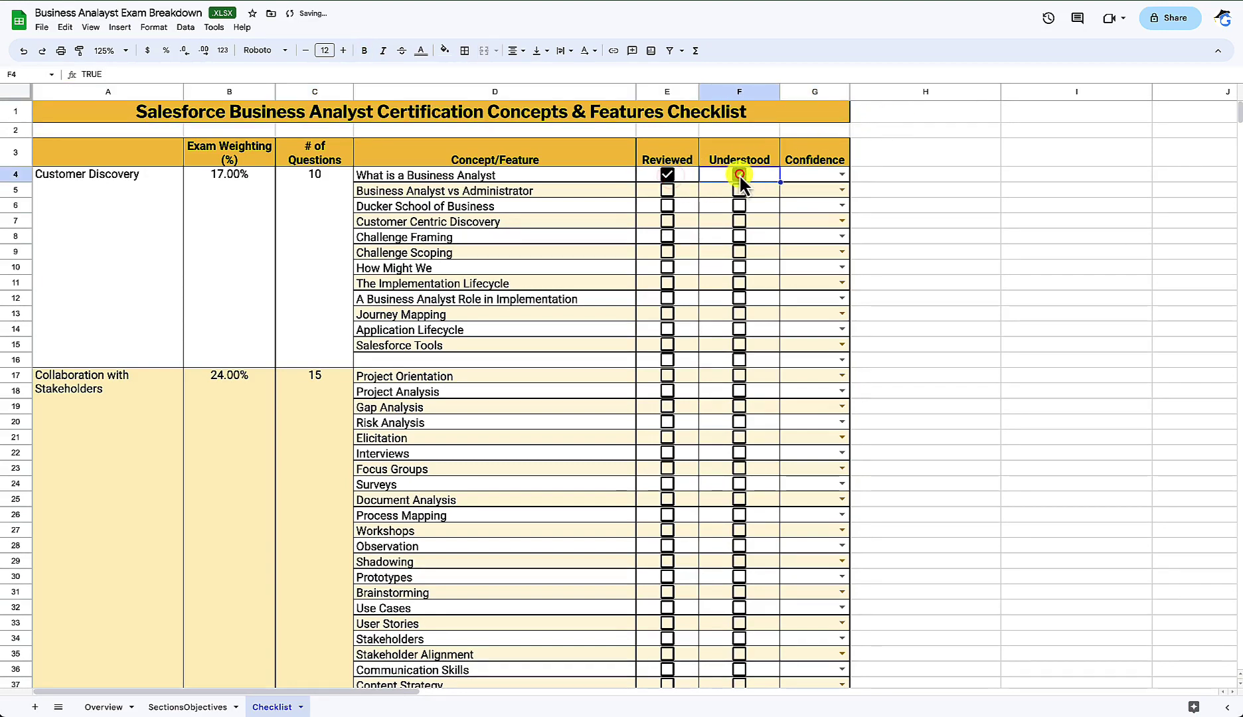
# Step: Try Low and Medium as the confidence for What is a Business Analyst, ending on High
pyautogui.click(836, 172)
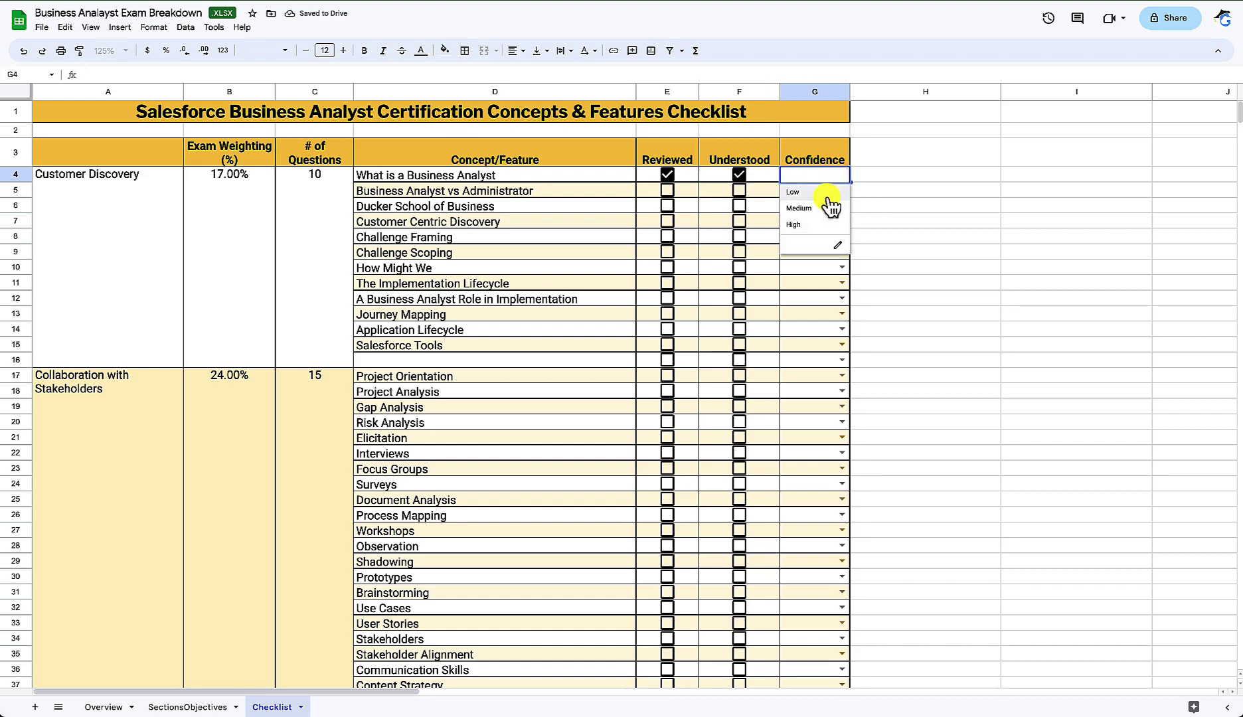
pyautogui.click(794, 192)
pyautogui.click(834, 176)
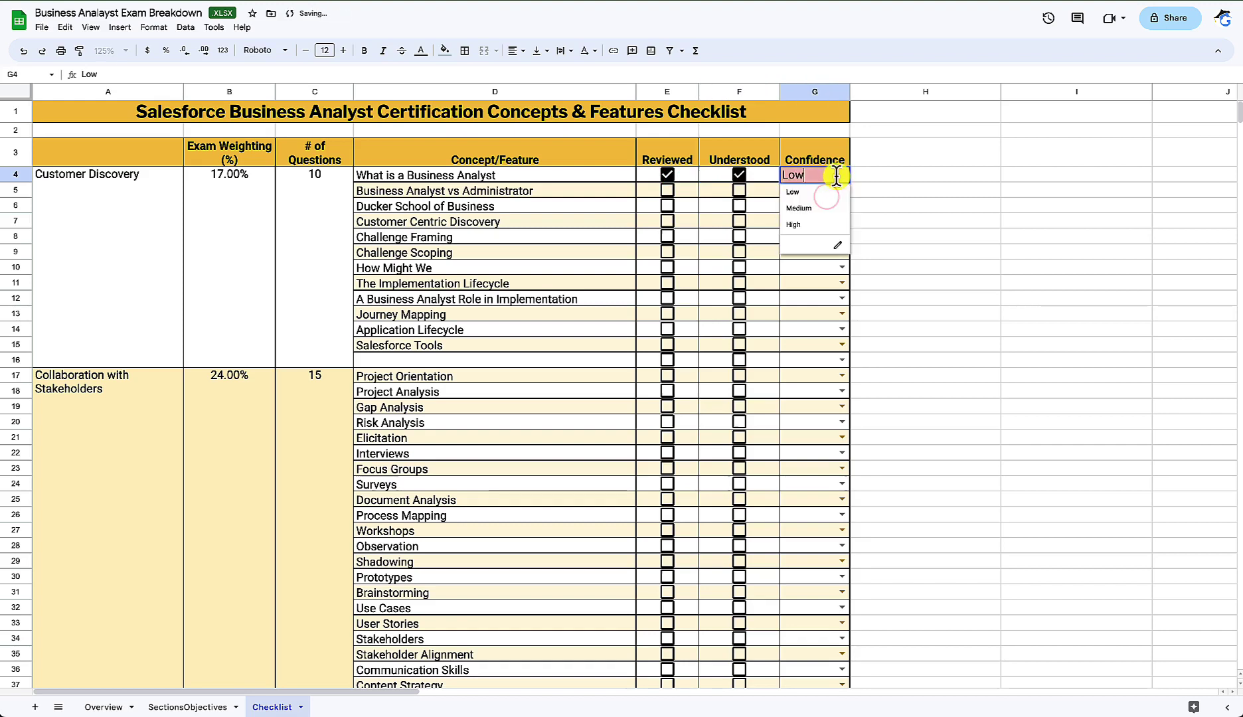
pyautogui.click(825, 208)
pyautogui.click(840, 175)
pyautogui.click(804, 220)
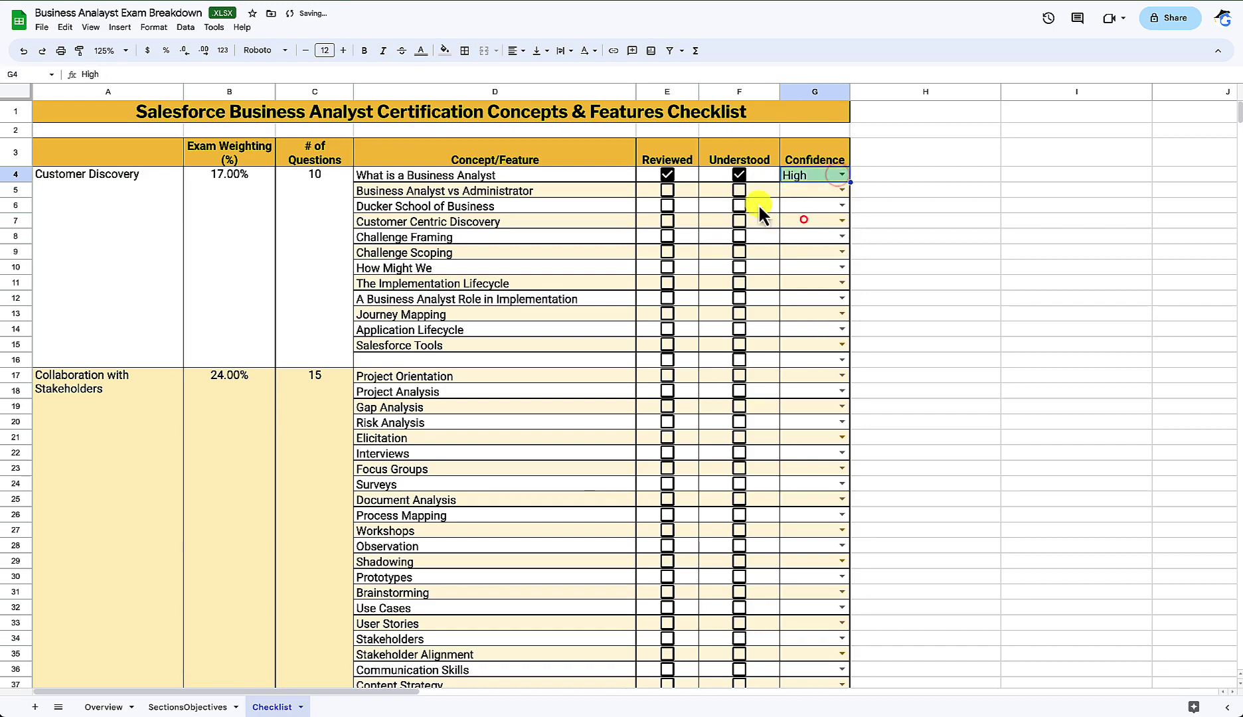
# Step: Select the Reviewed checkbox cell E4 and display the insert options that include Checkbox
pyautogui.click(684, 178)
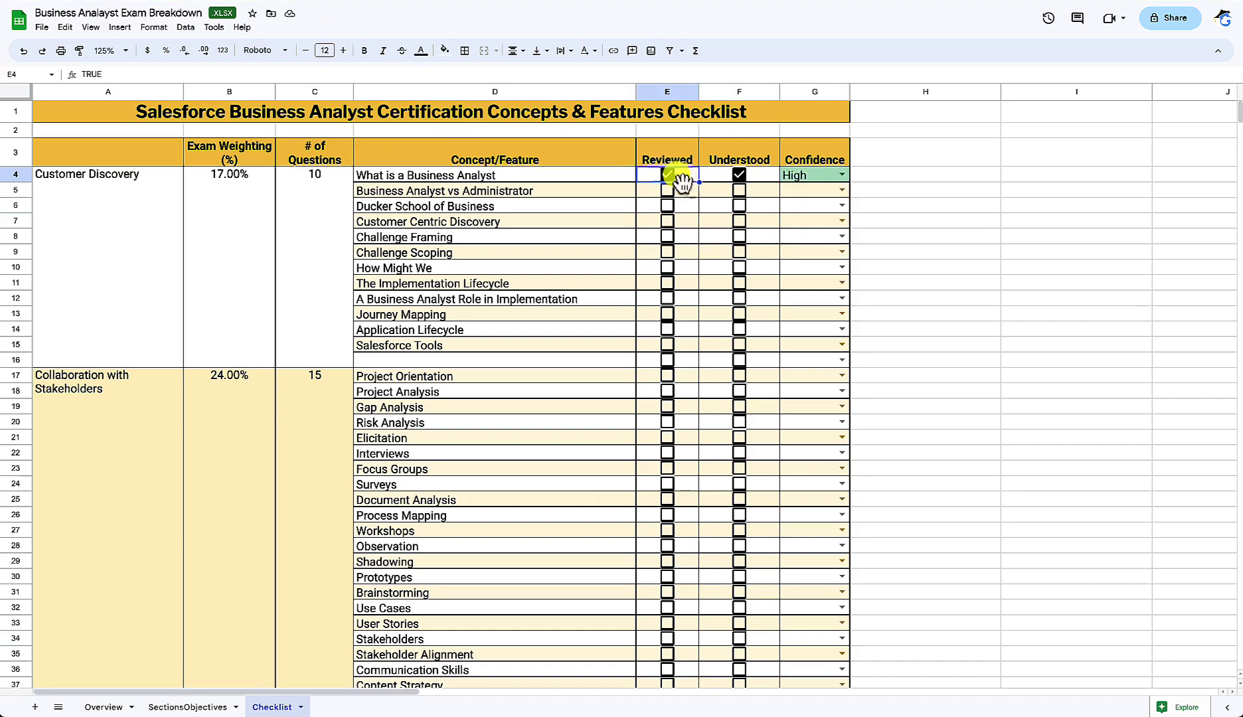
pyautogui.click(119, 28)
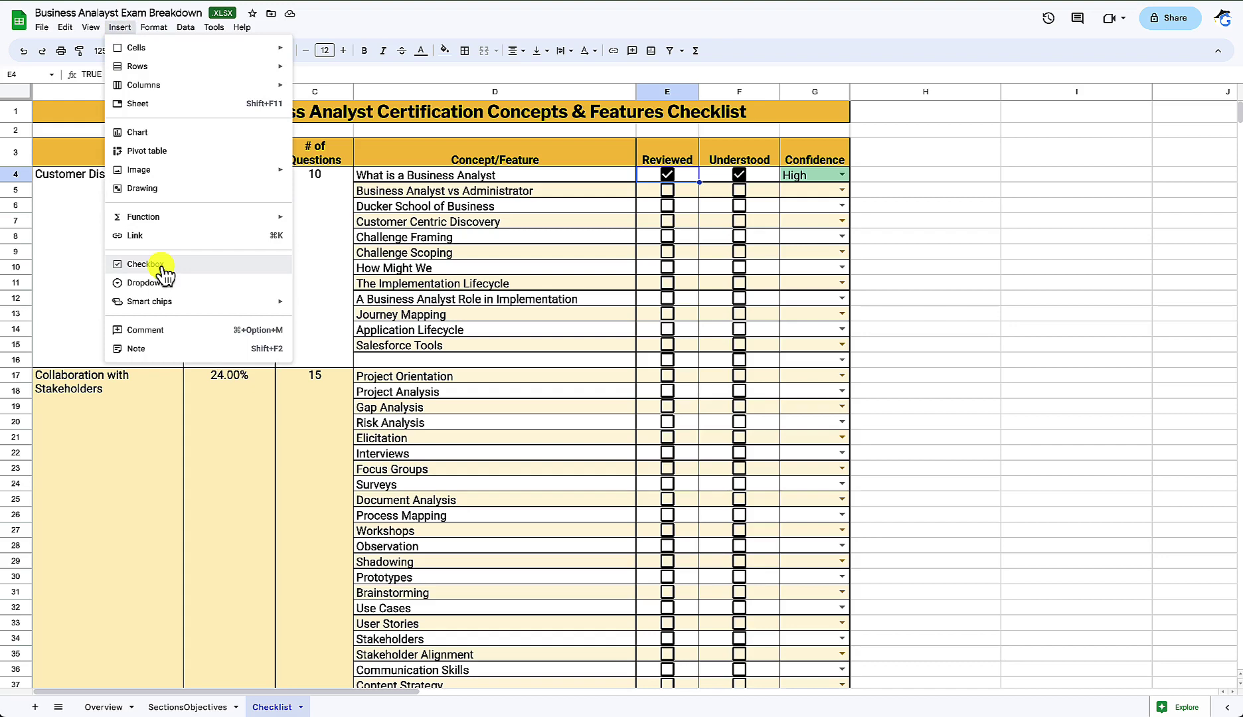
# Step: Untick Reviewed and Understood for What is a Business Analyst and clear its confidence value
pyautogui.click(668, 174)
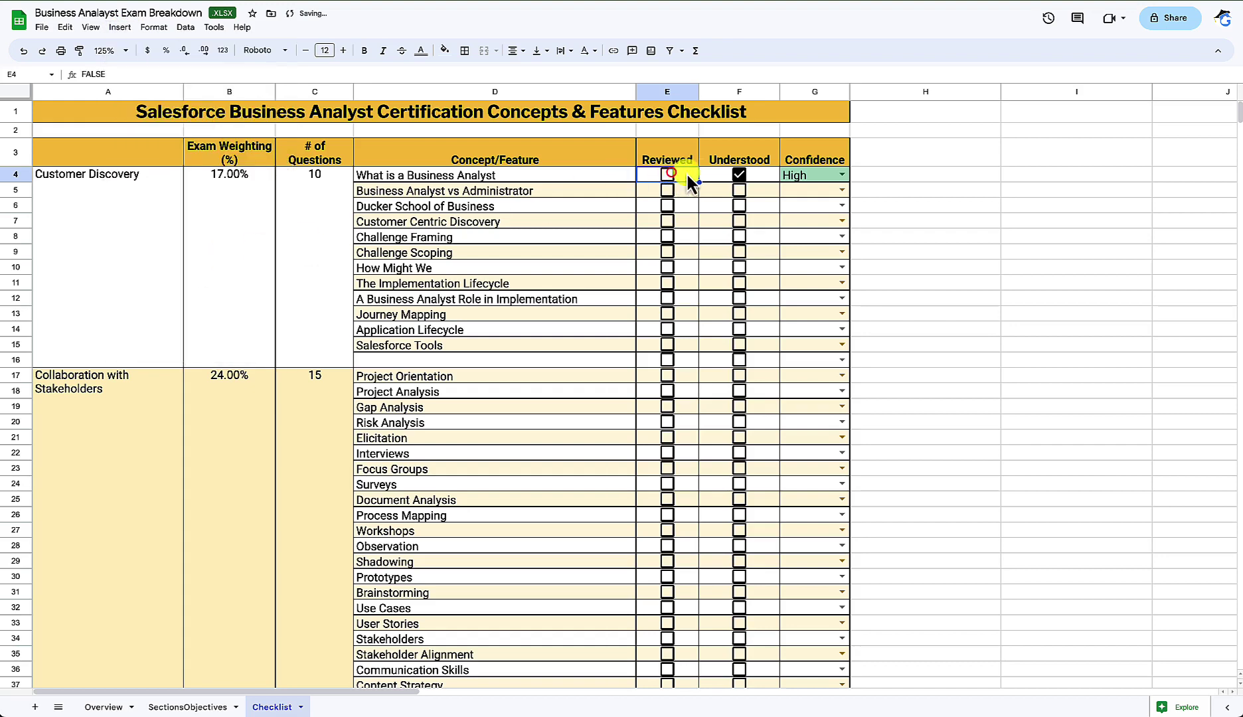
pyautogui.click(737, 172)
pyautogui.click(841, 175)
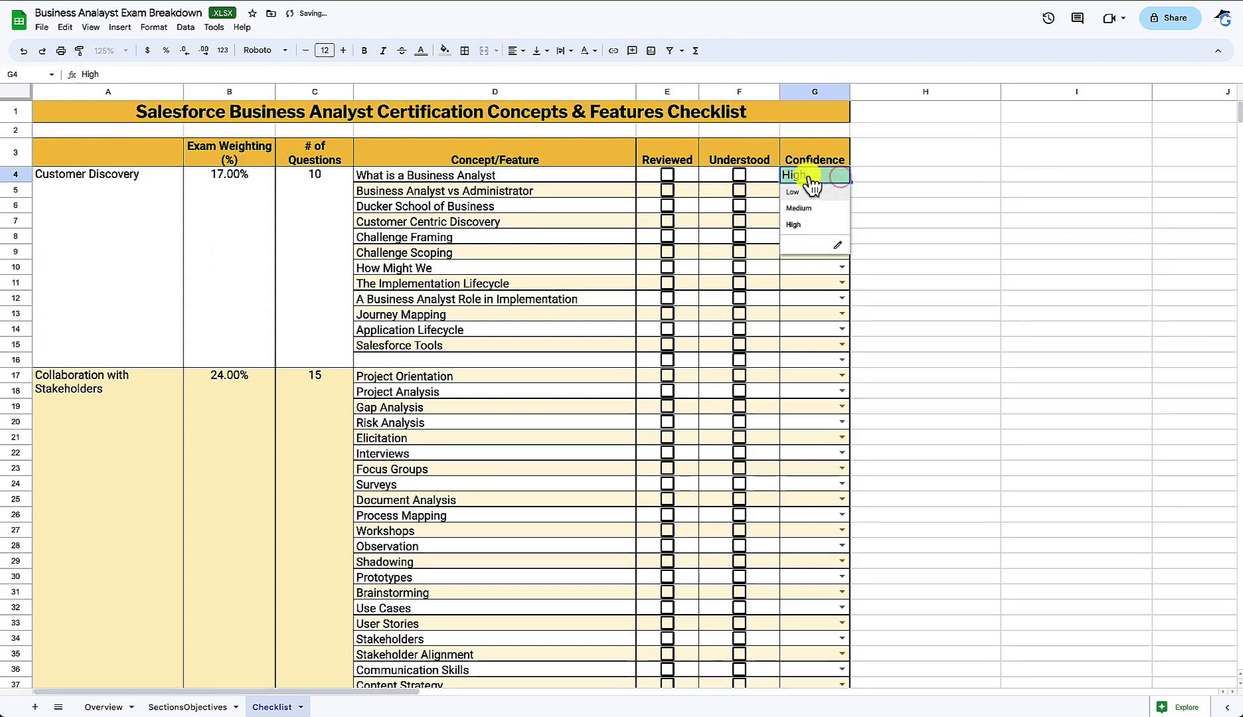
pyautogui.press('Delete')
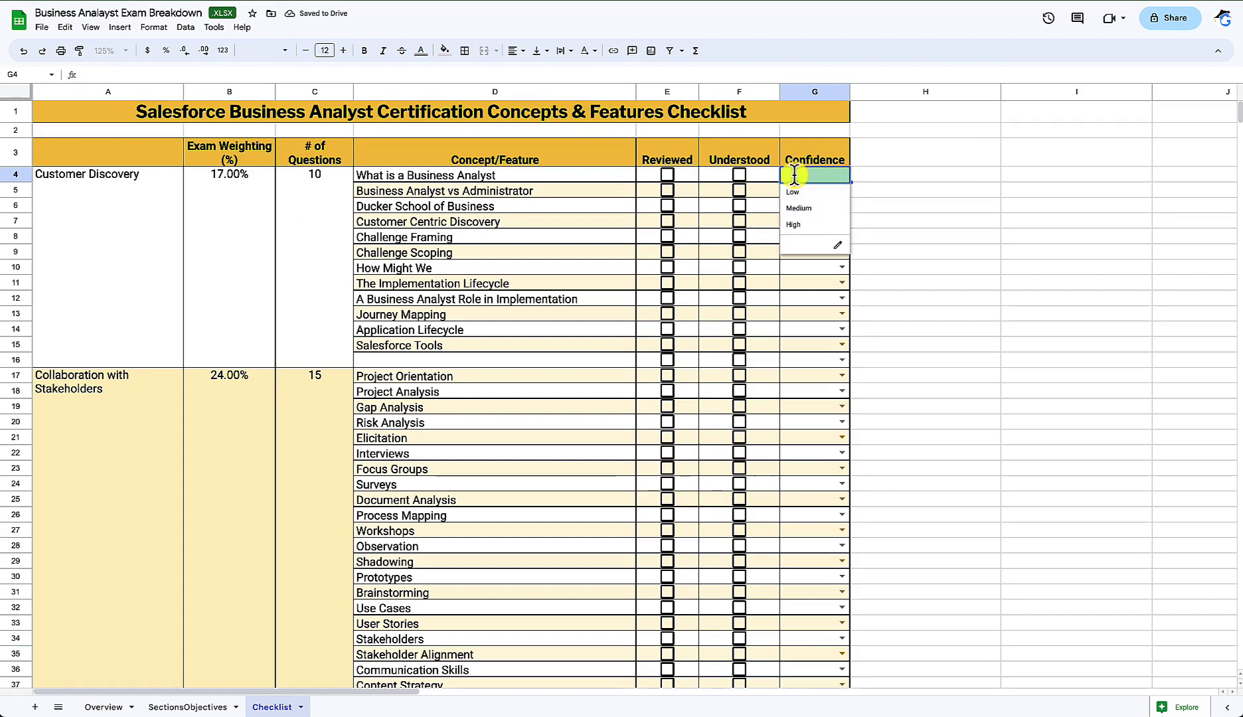
pyautogui.click(927, 172)
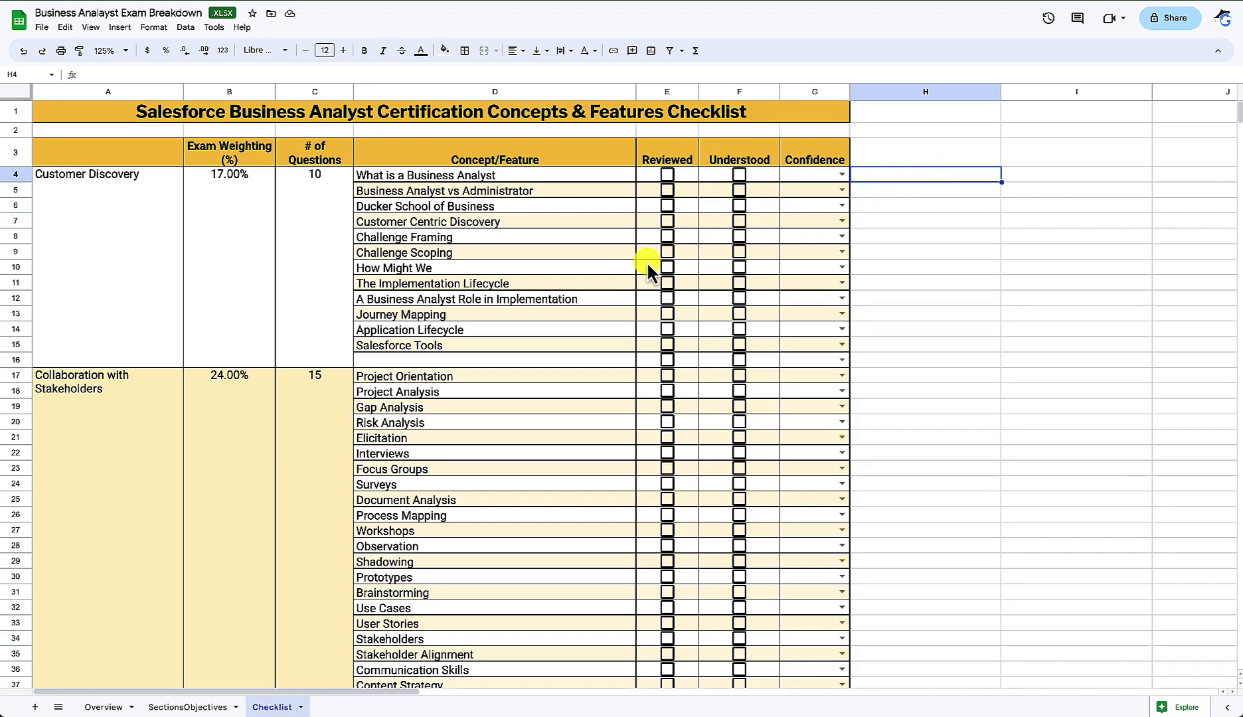
# Step: Display the confidence choices for What is a Business Analyst in G4
pyautogui.click(842, 175)
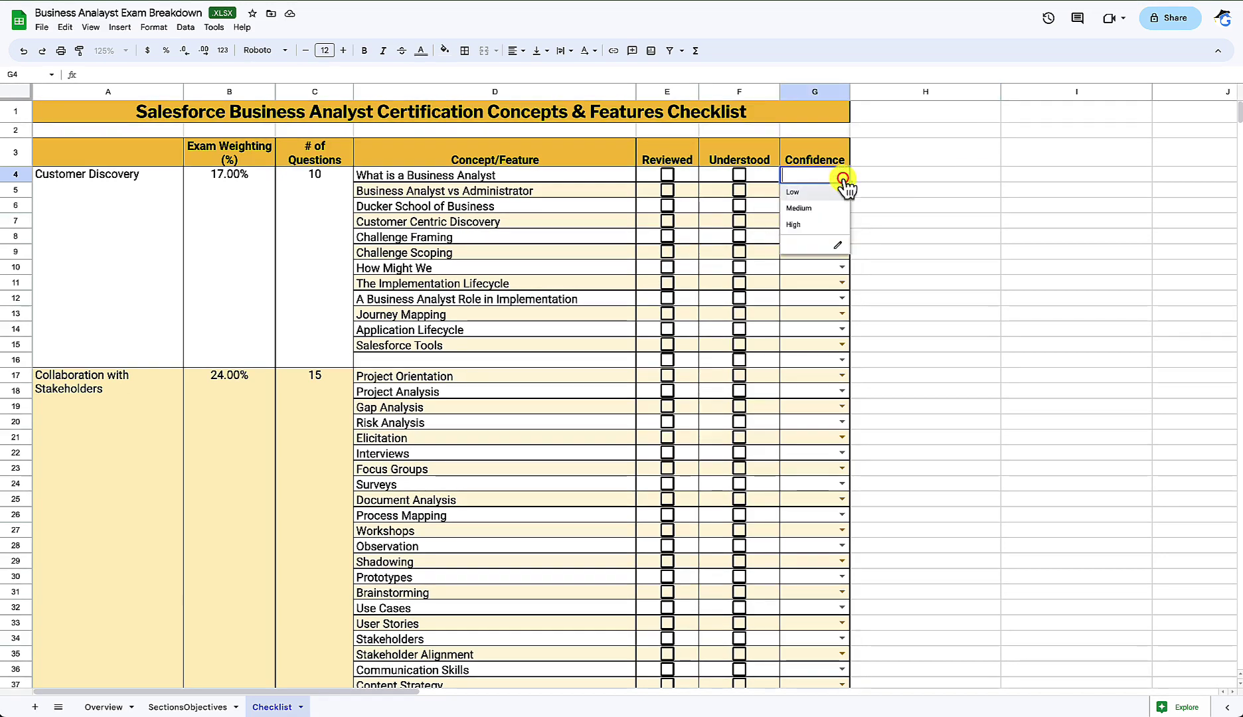
pyautogui.click(830, 194)
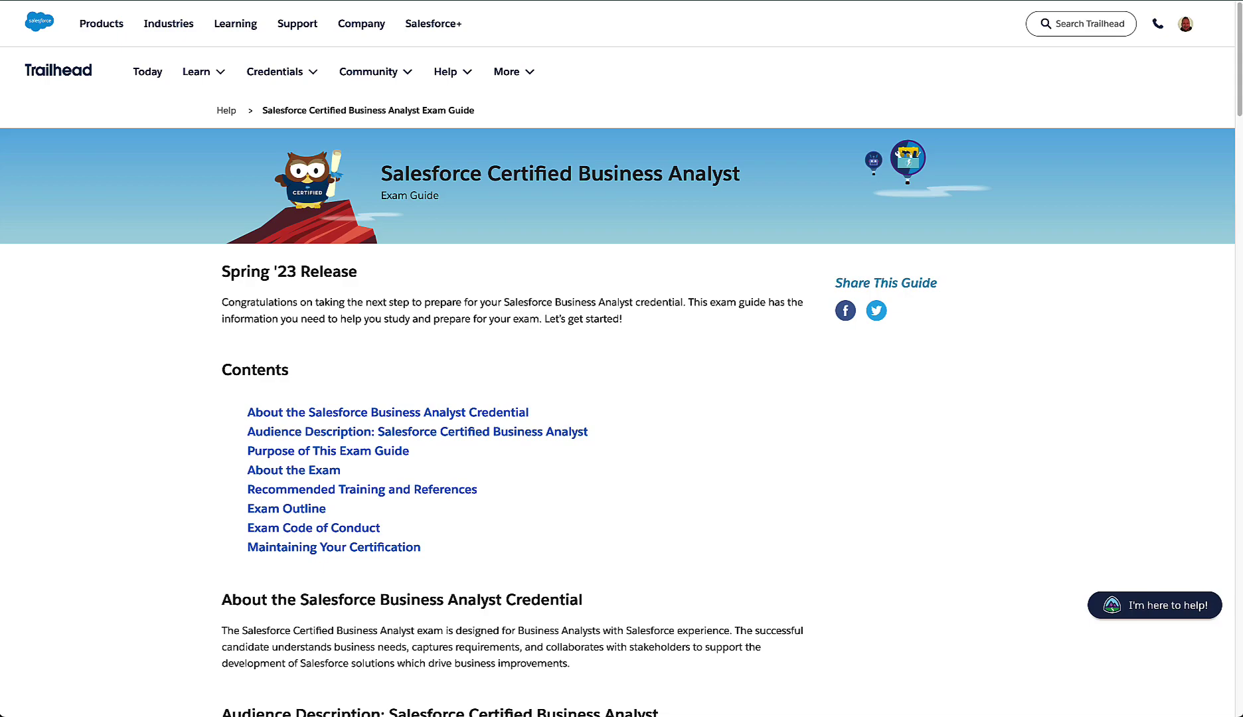
# Step: Read the Trailhead exam guide's audience description, exam details and recommended training for the Salesforce Certified Business Analyst
pyautogui.scroll(-8, 518, 398)
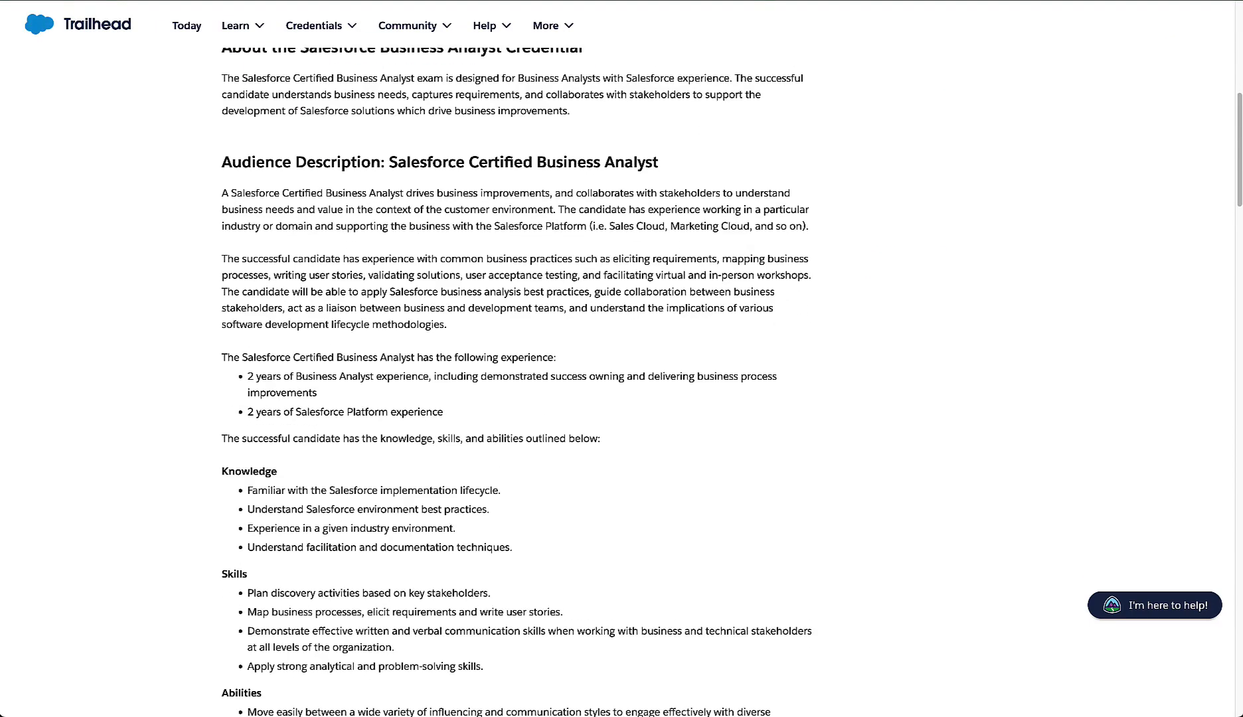
pyautogui.scroll(-1, 518, 392)
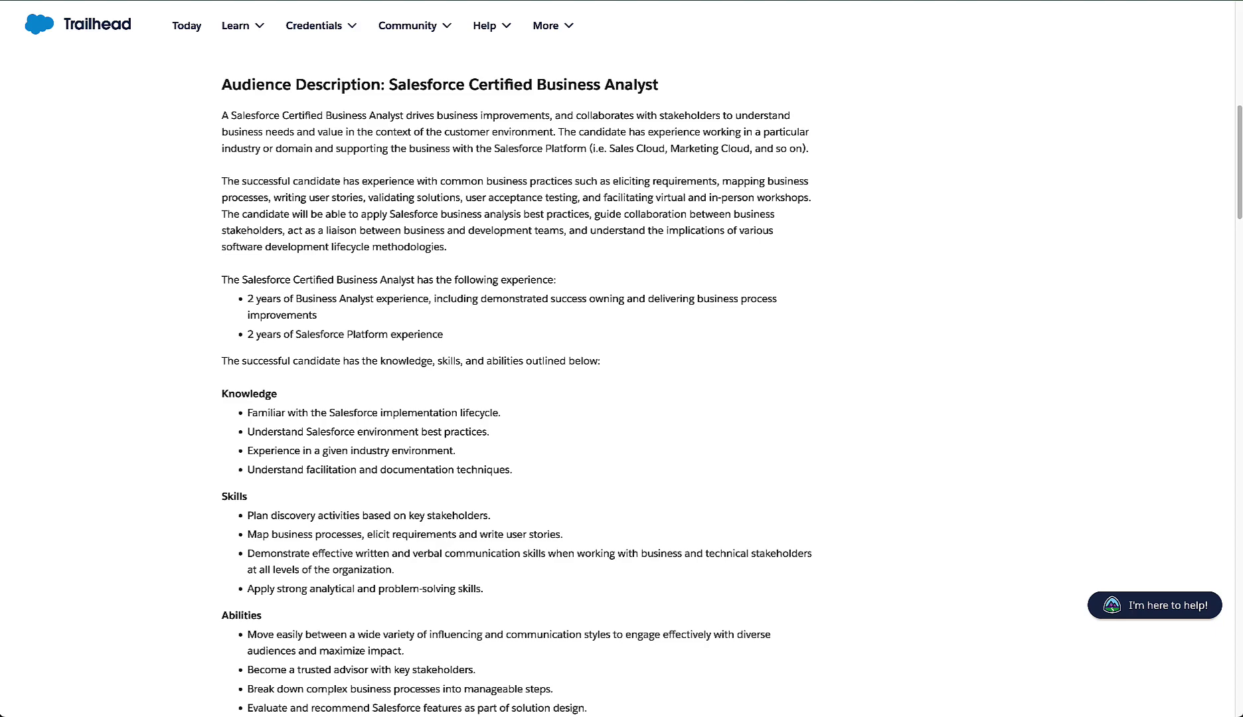
pyautogui.scroll(-3, 517, 392)
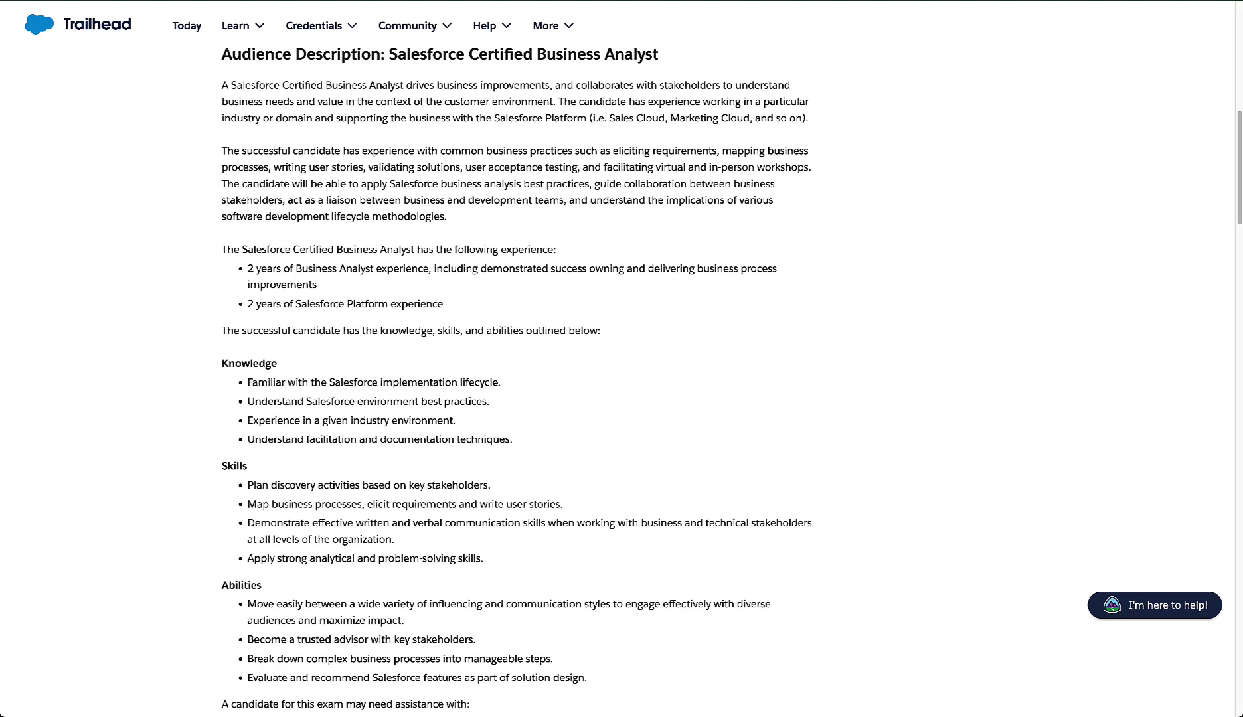
pyautogui.scroll(-8, 516, 392)
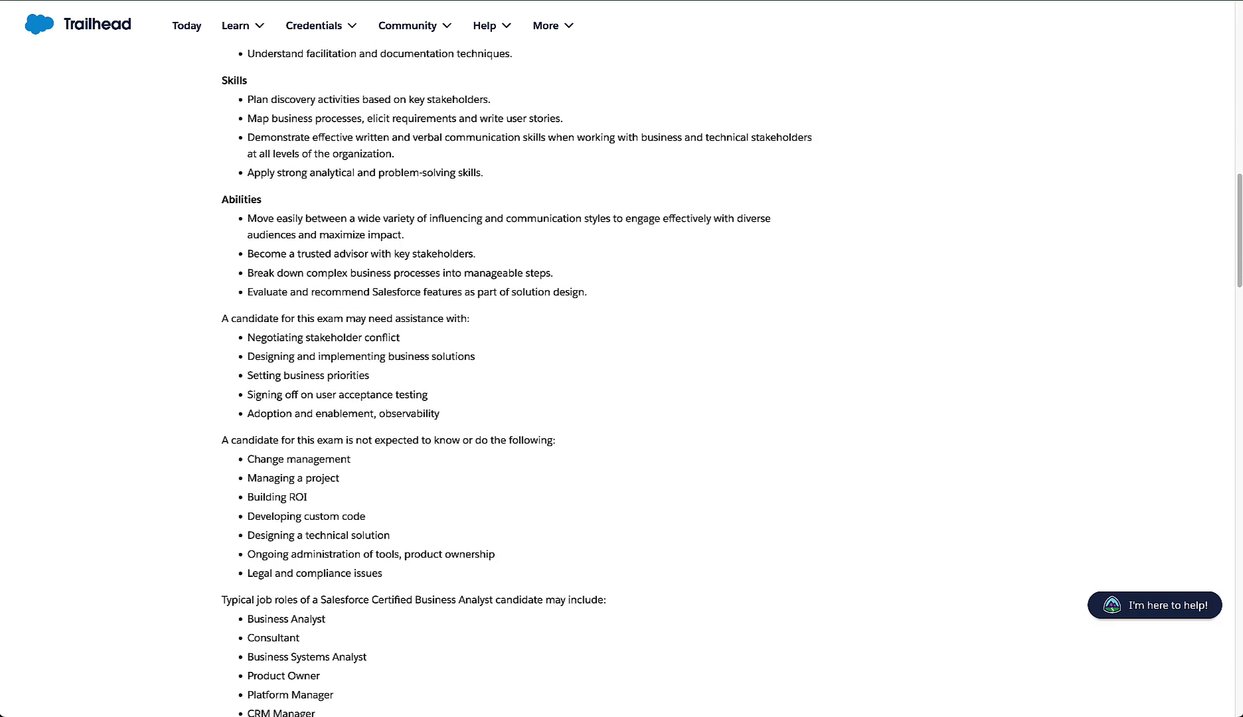
pyautogui.scroll(-5, 516, 392)
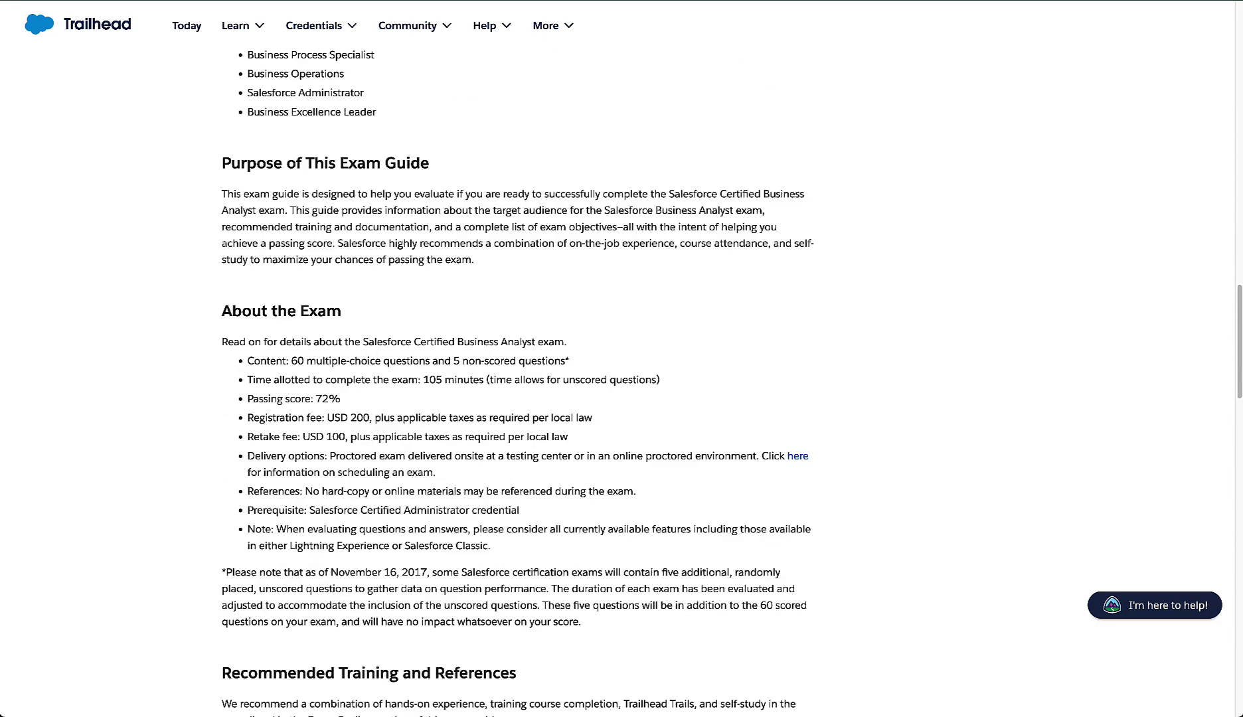
pyautogui.scroll(-1, 516, 392)
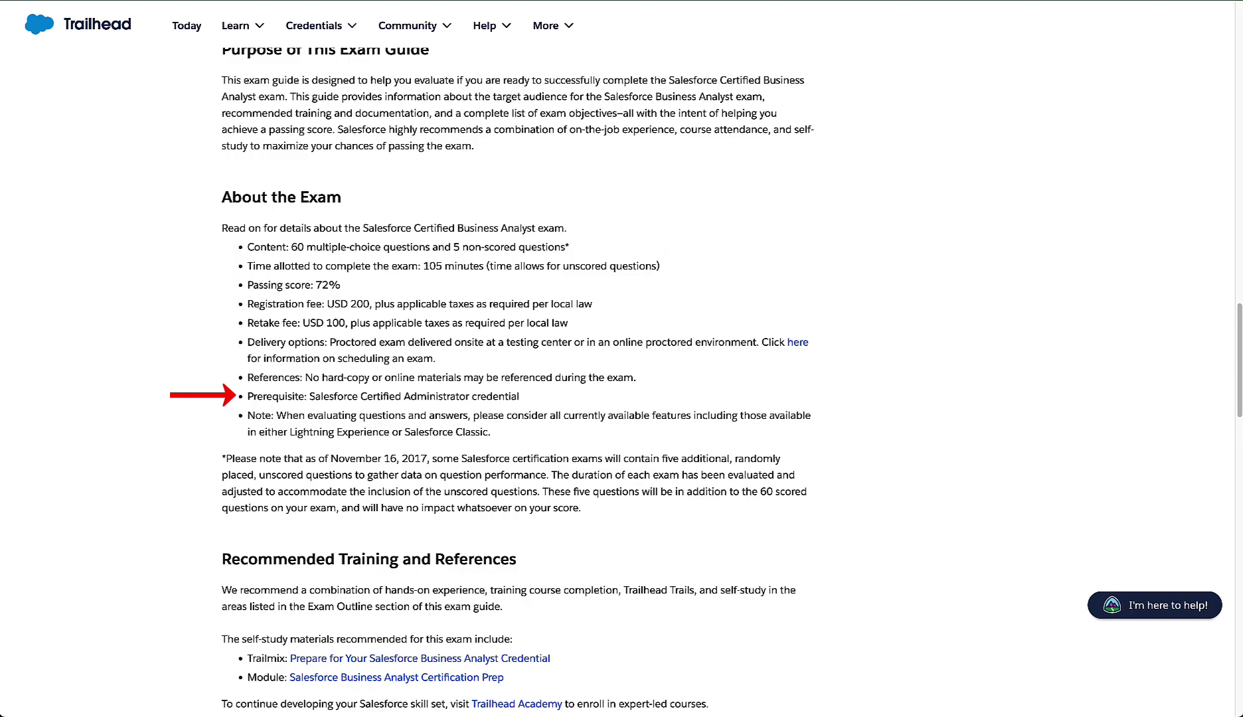
pyautogui.scroll(-2, 518, 382)
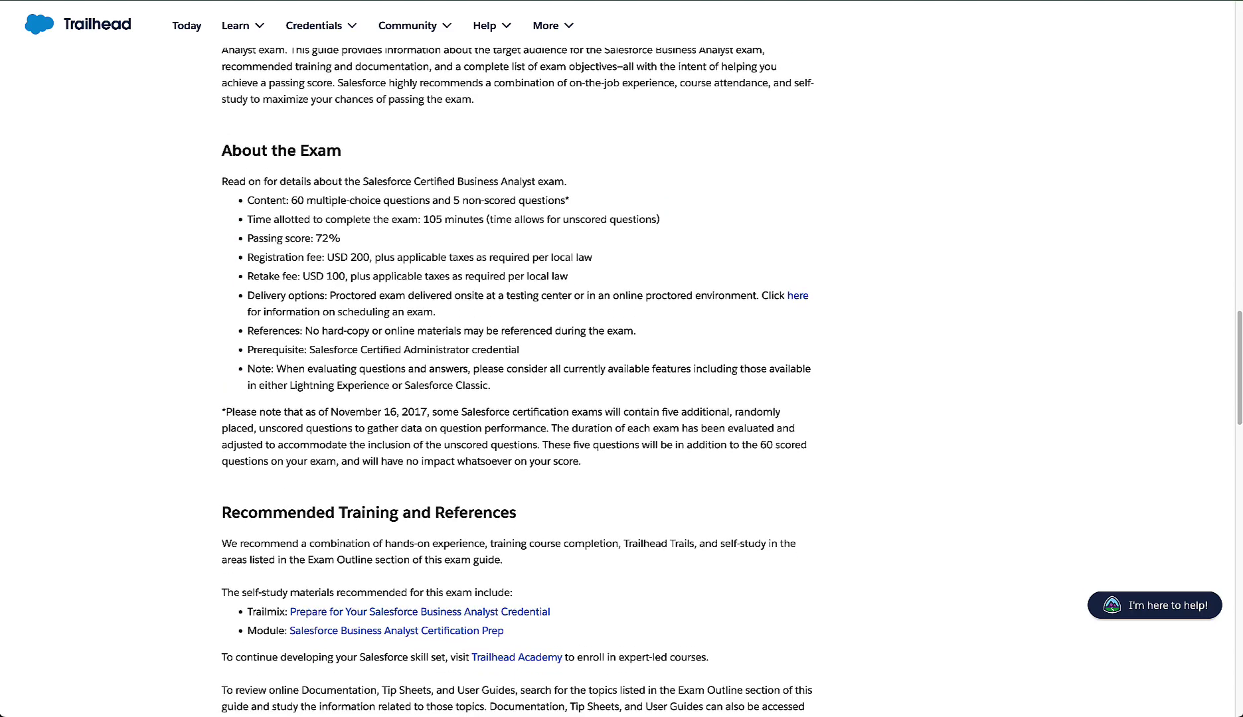
pyautogui.scroll(-2, 518, 382)
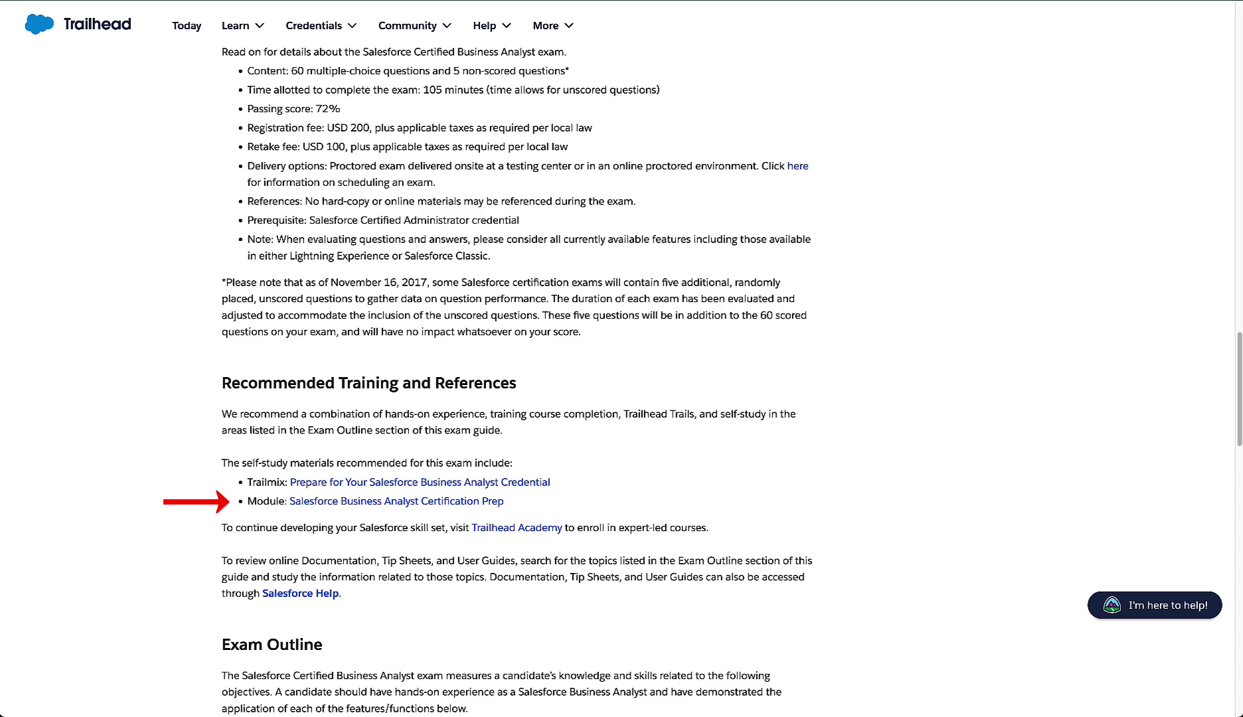
# Step: Highlight the recommended Trailmix link in the exam guide and review the section weightings in the Exam Outline
pyautogui.rightClick(502, 483)
pyautogui.click(552, 474)
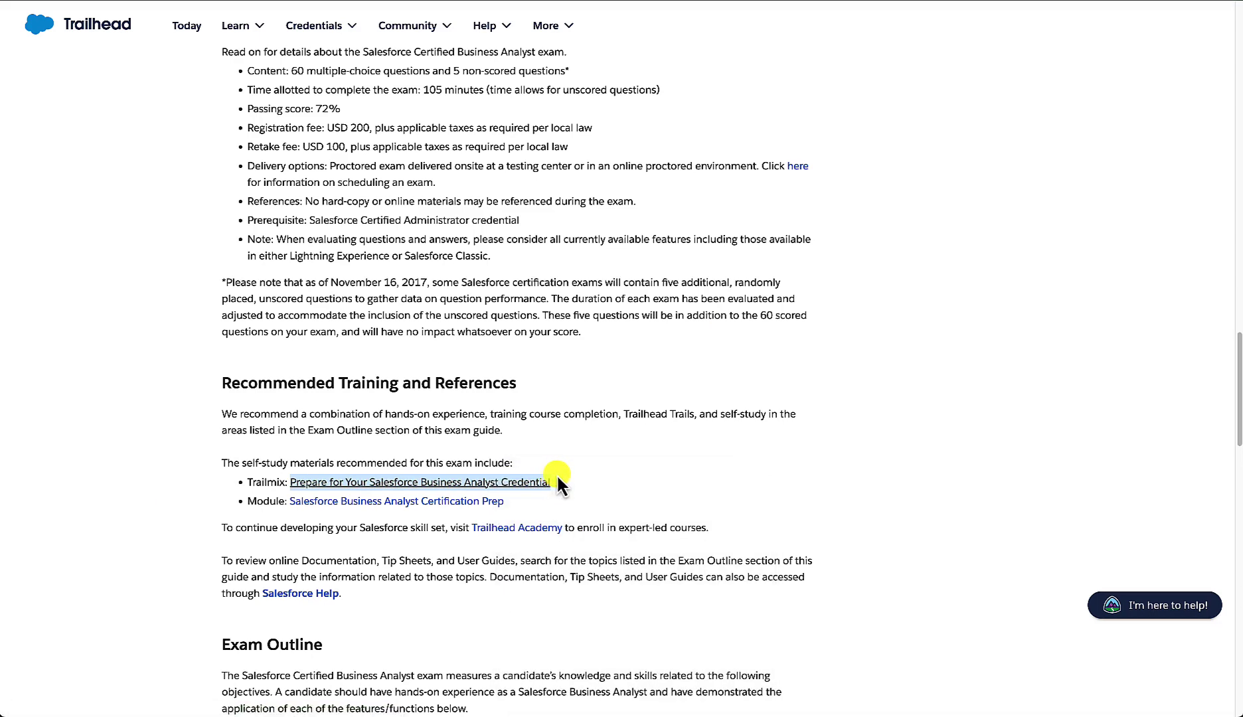
pyautogui.click(557, 474)
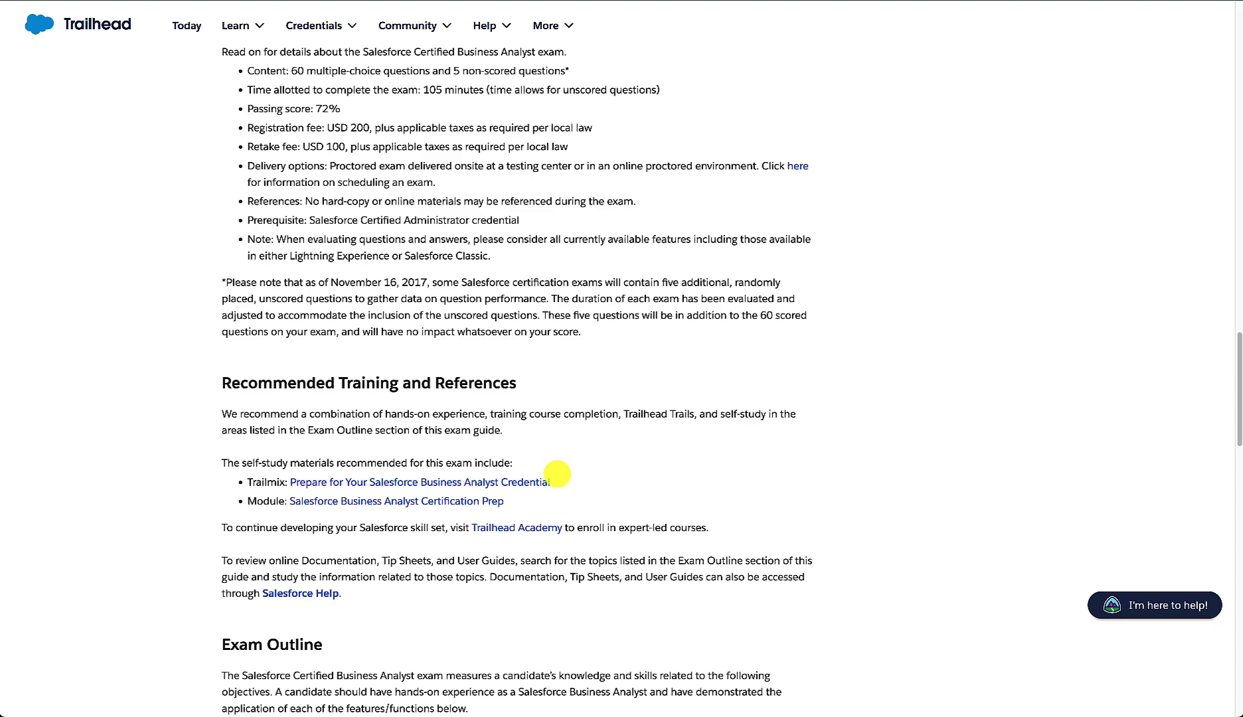
pyautogui.scroll(-4, 557, 473)
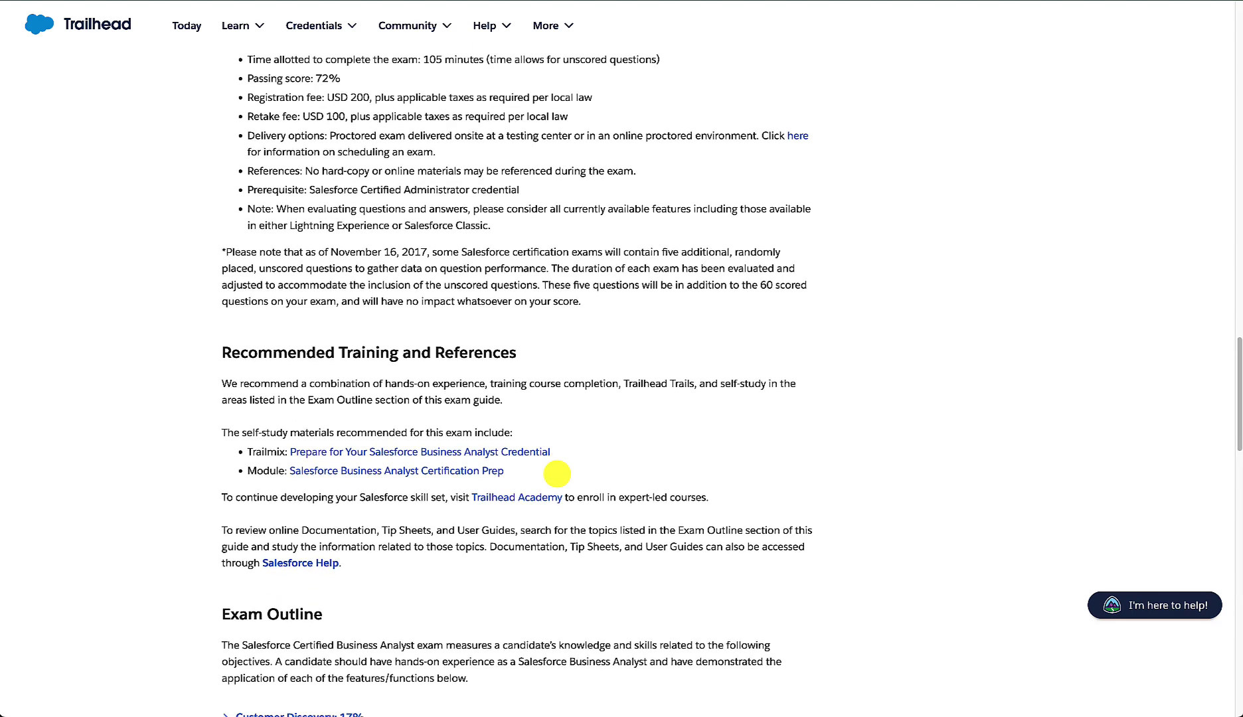
pyautogui.scroll(-2, 557, 474)
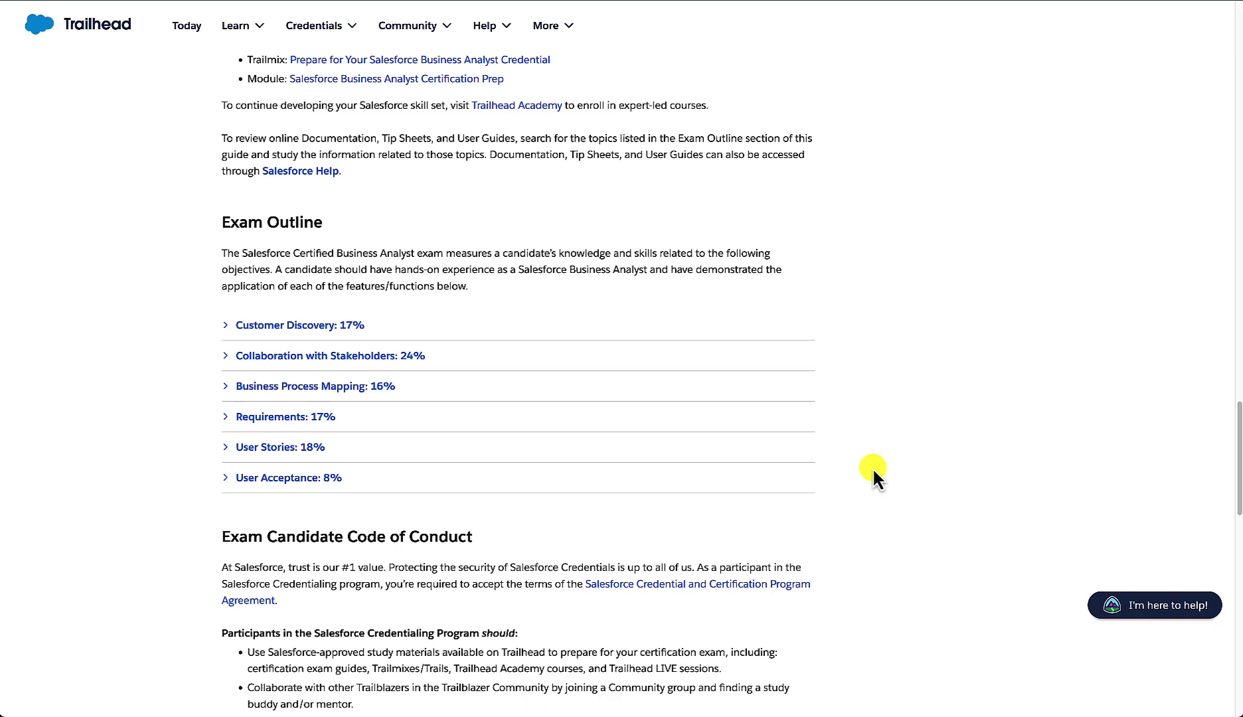
# Step: Return to the spreadsheet's Overview sheet and inspect the question count, passing percentage and passing number formula in B7:B9
pyautogui.hotkey('ctrl', 'w')
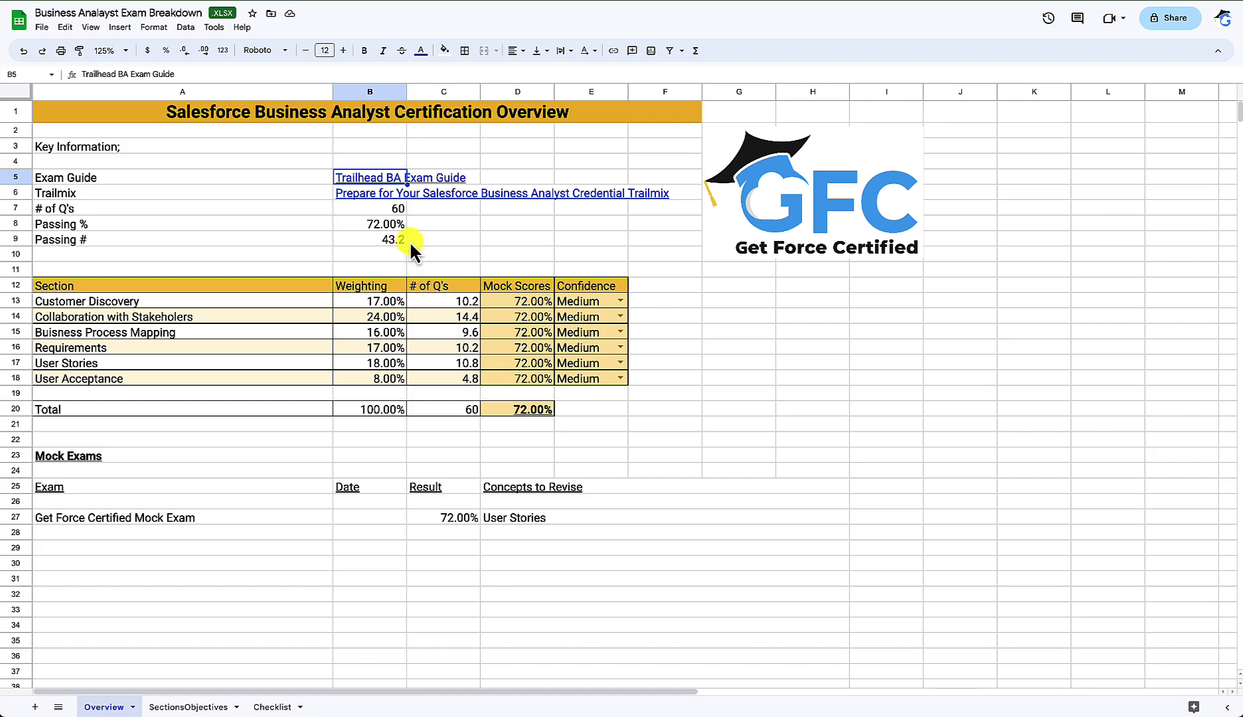
pyautogui.click(397, 211)
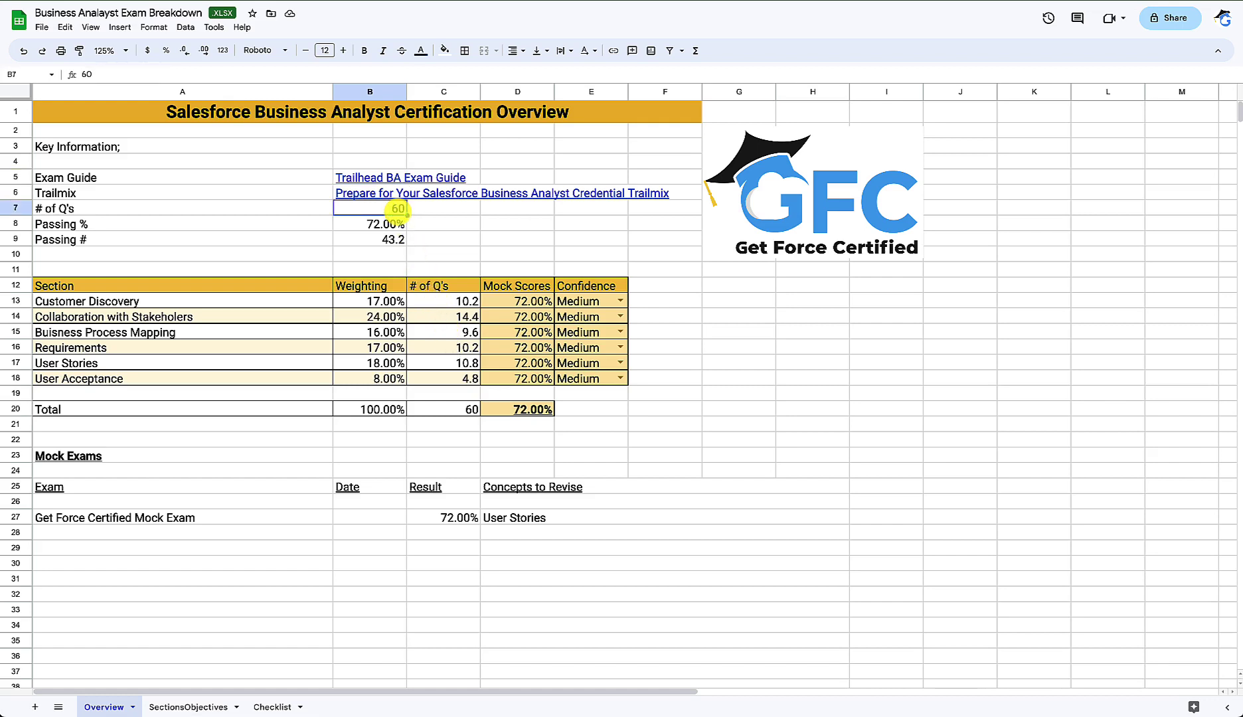
pyautogui.press('Down')
pyautogui.press('Down')
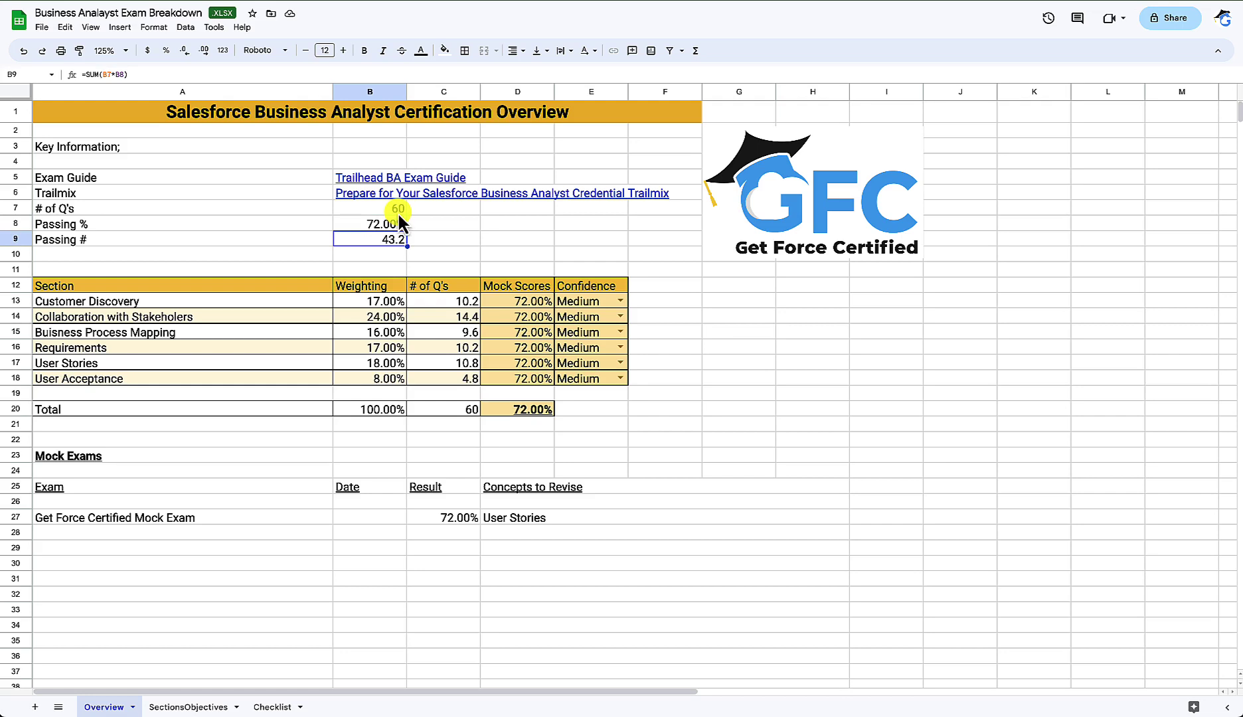
# Step: Inspect the Customer Discovery question count formula in C13 and the cells it uses, B7 and B13
pyautogui.click(445, 303)
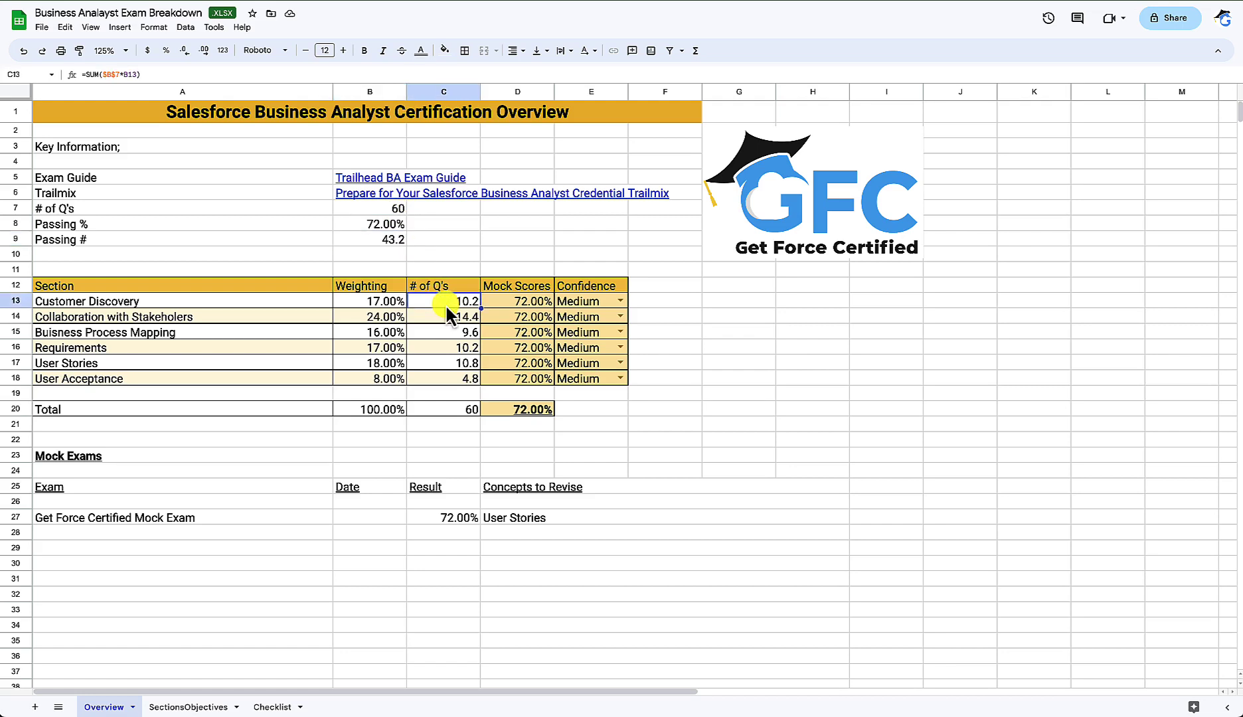
pyautogui.click(391, 208)
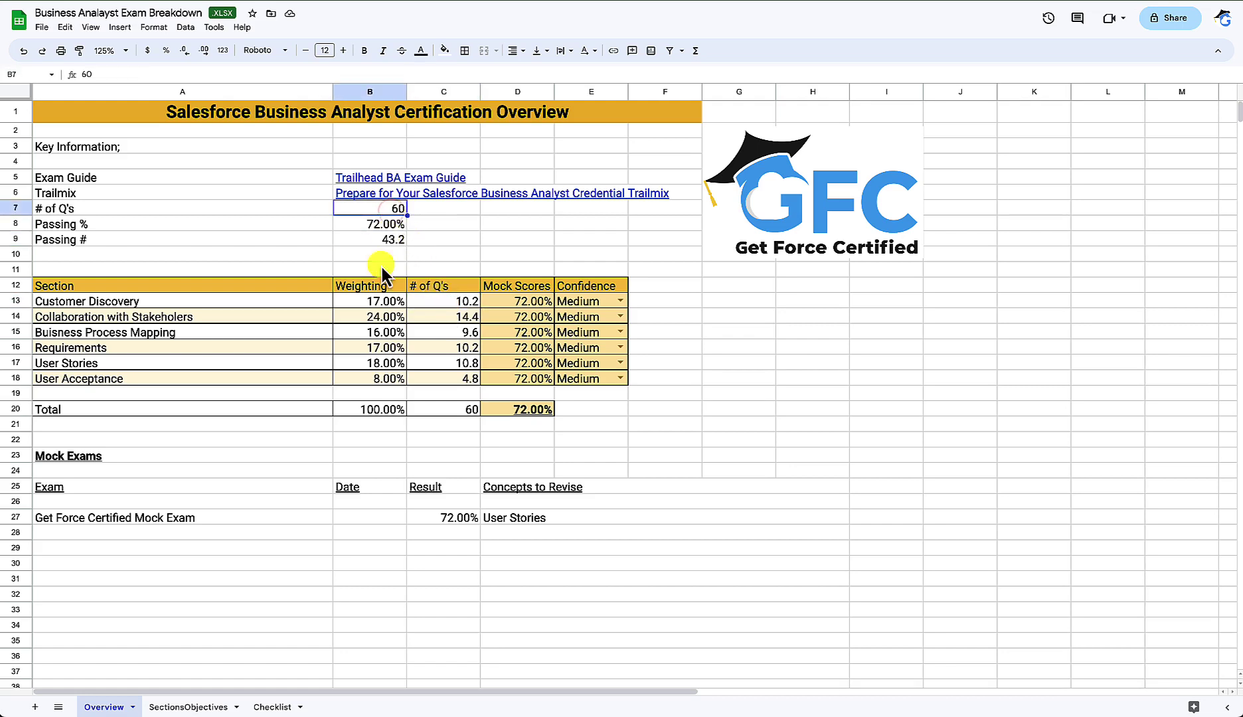
pyautogui.click(374, 300)
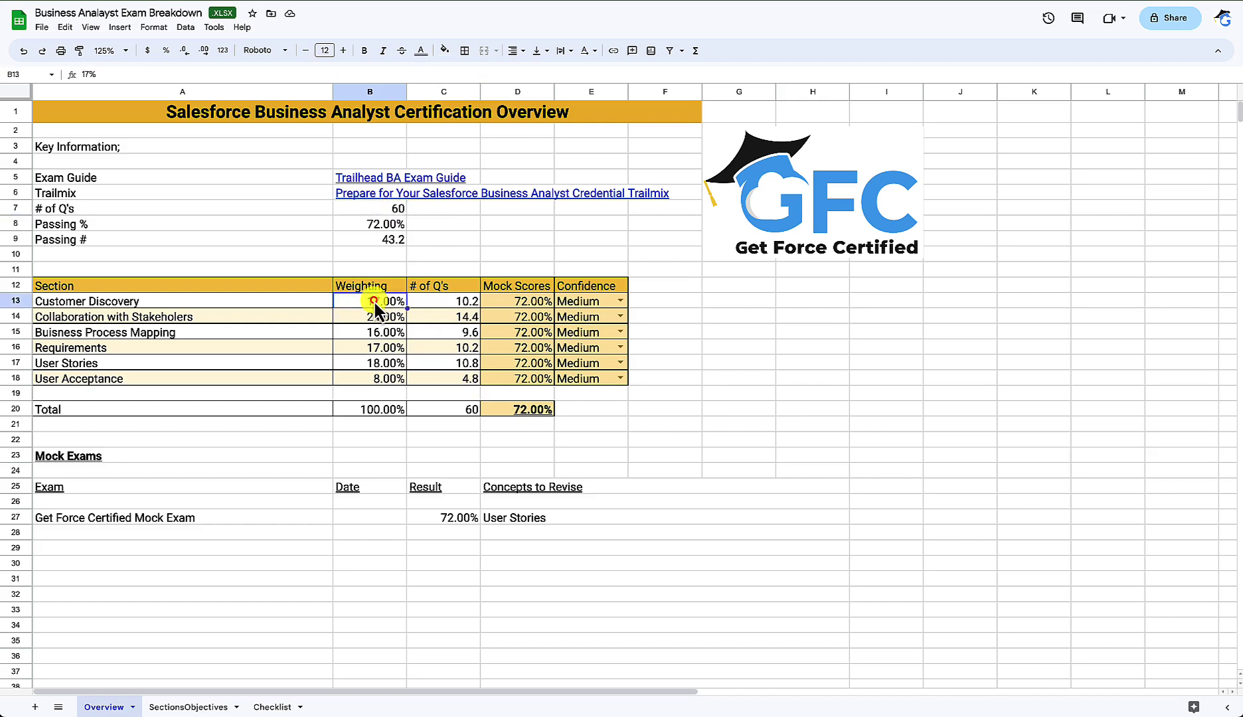
pyautogui.click(456, 297)
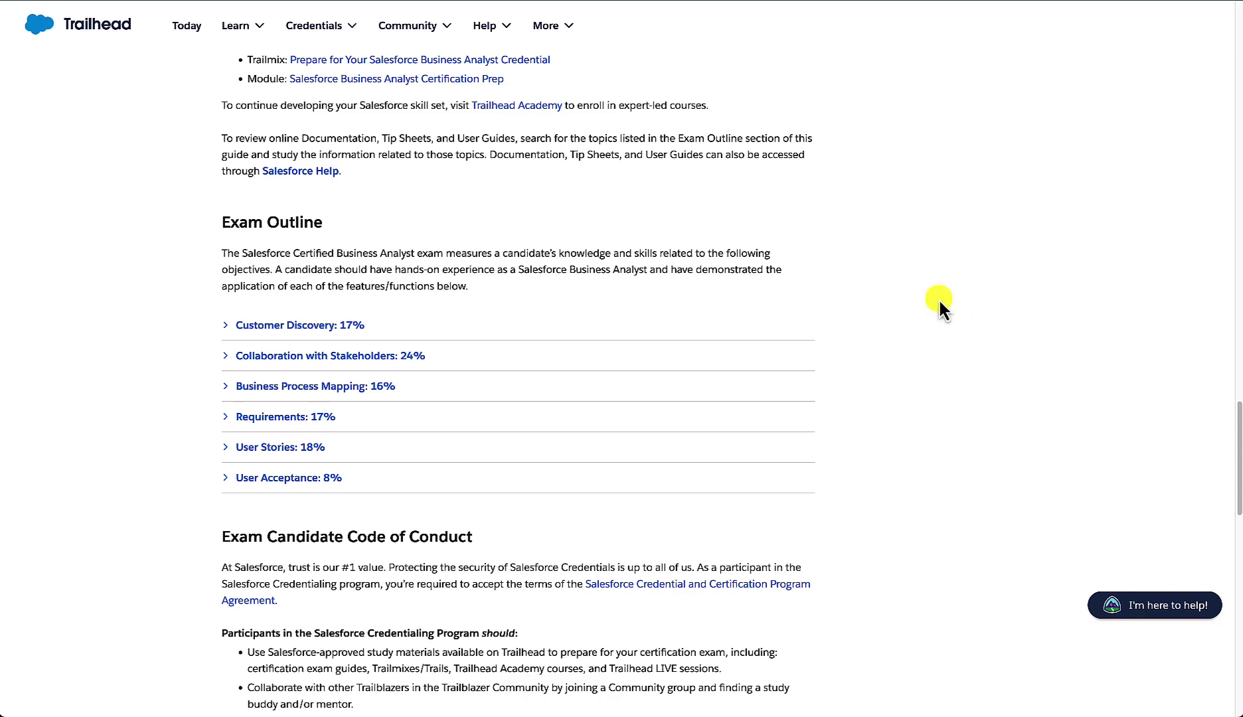
# Step: Expand Customer Discovery in the exam guide's outline and find its last objective in A9 of the SectionsObjectives sheet
pyautogui.click(249, 324)
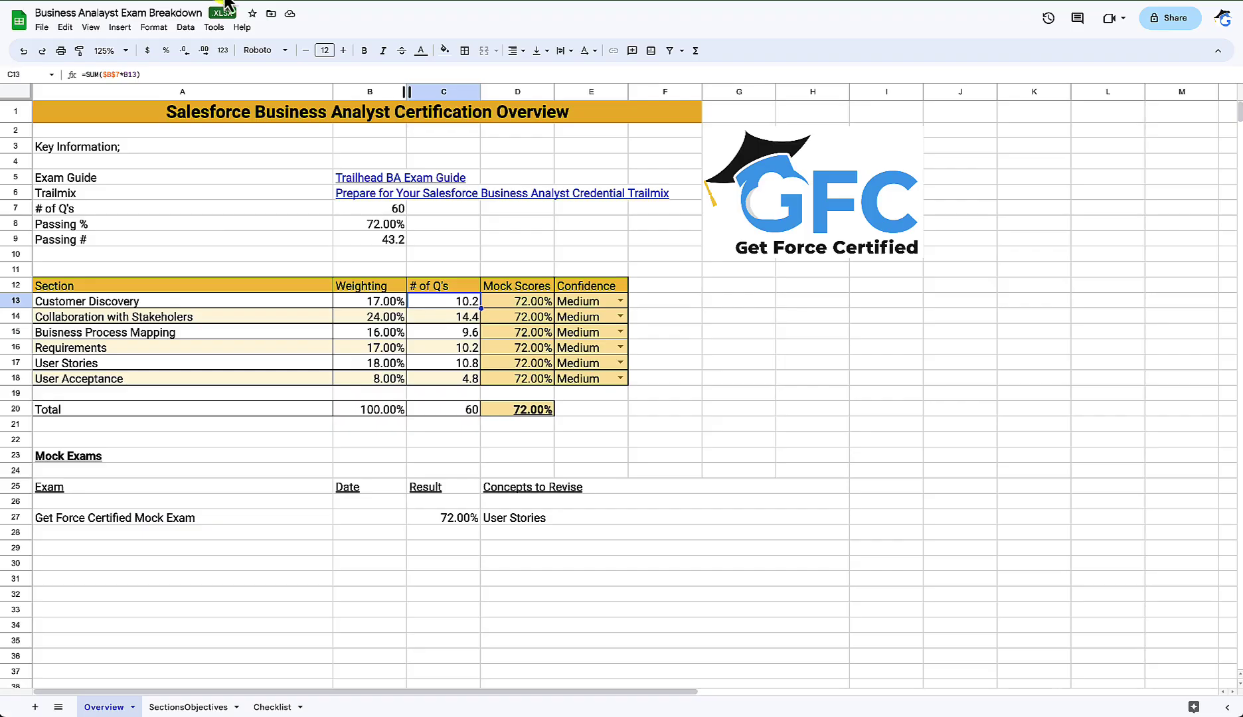
pyautogui.click(181, 706)
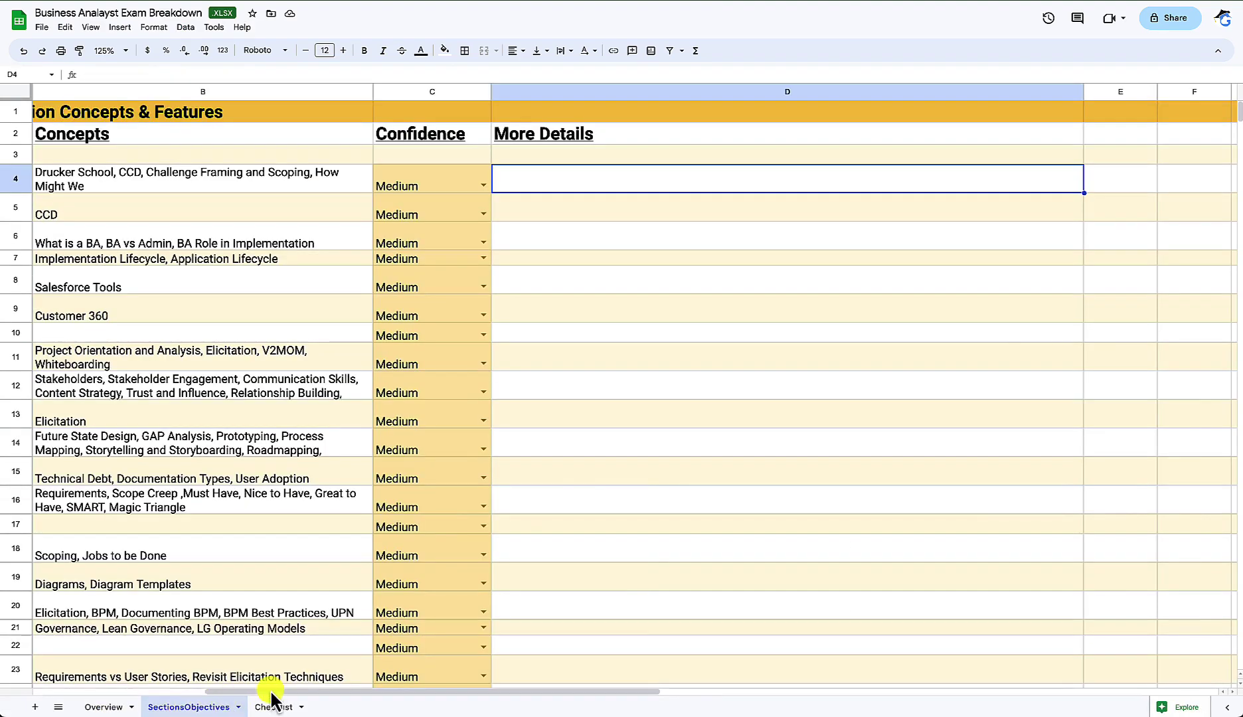
pyautogui.moveTo(270, 689); pyautogui.dragTo(63, 684)
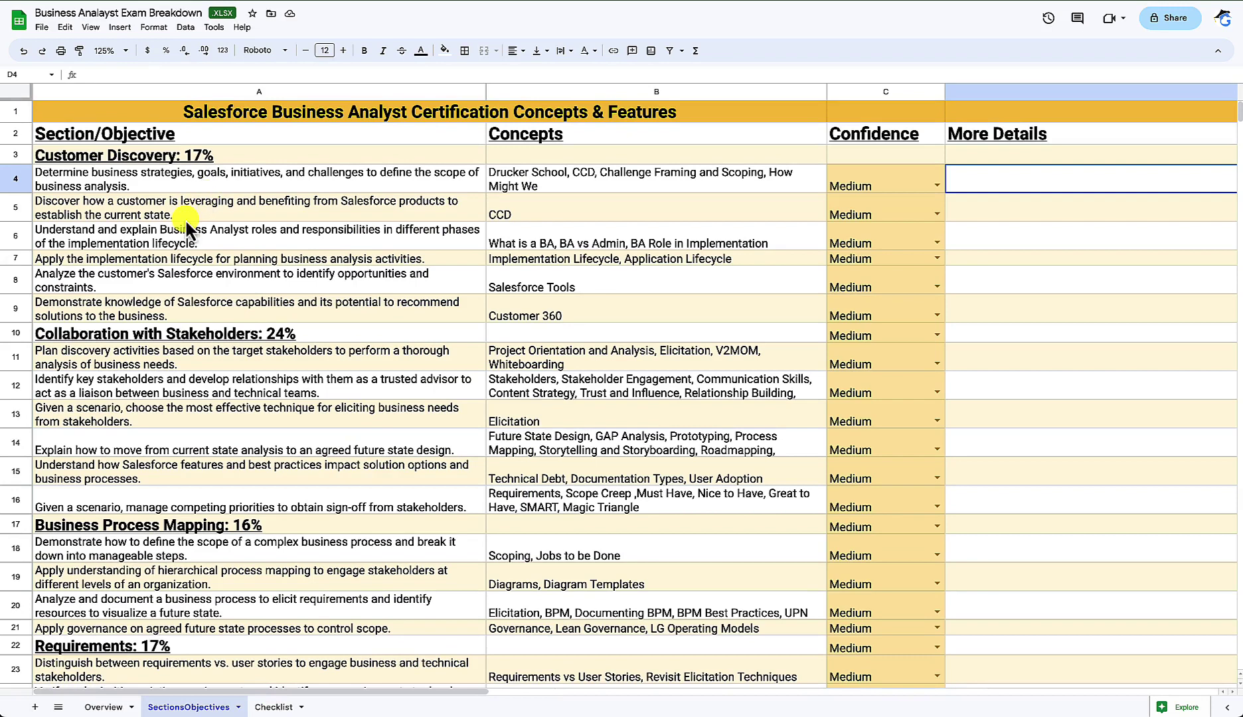
pyautogui.click(119, 304)
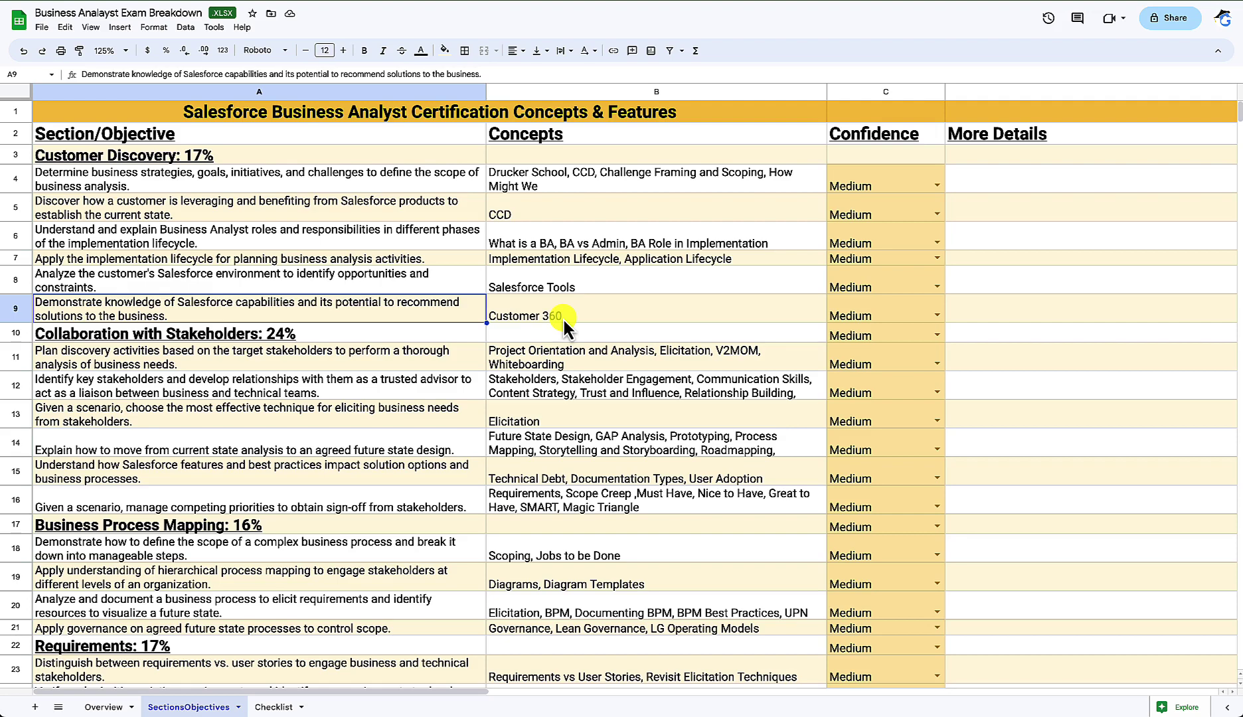
# Step: Switch to the Prepare for Your Salesforce Business Analyst Credential Trailmix and review the modules under Customer Discovery
pyautogui.click(565, 3)
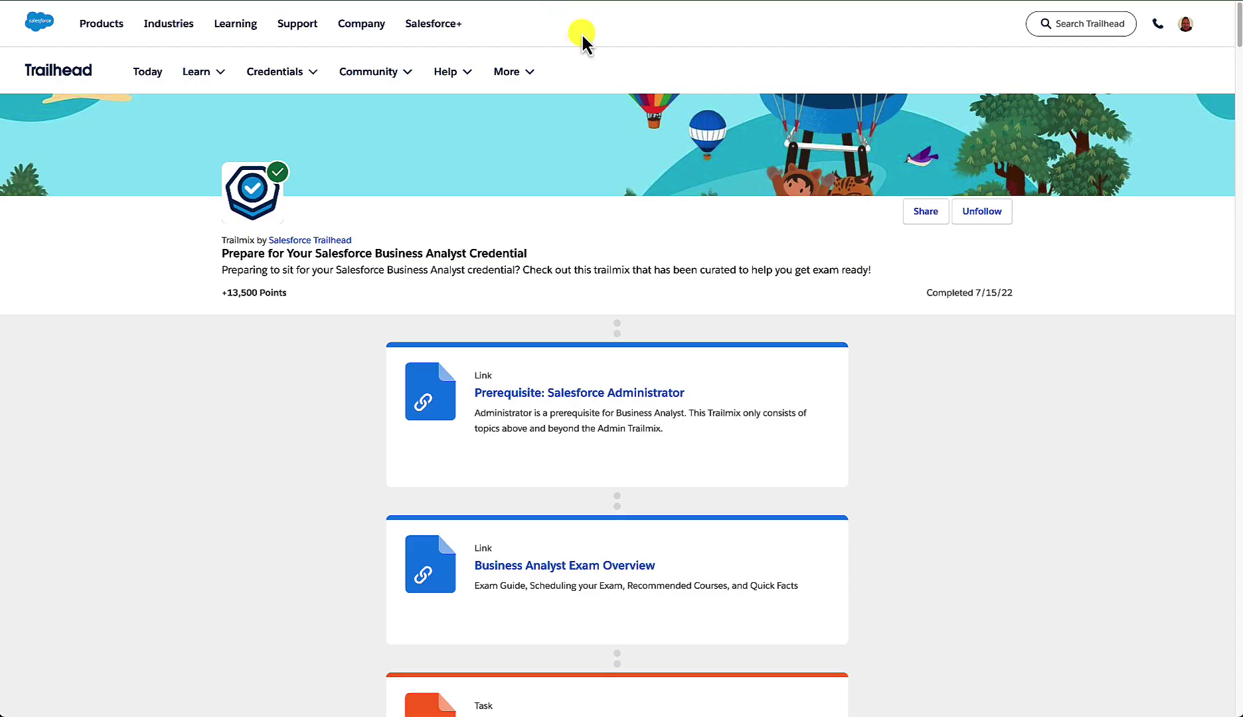
pyautogui.scroll(-5, 739, 243)
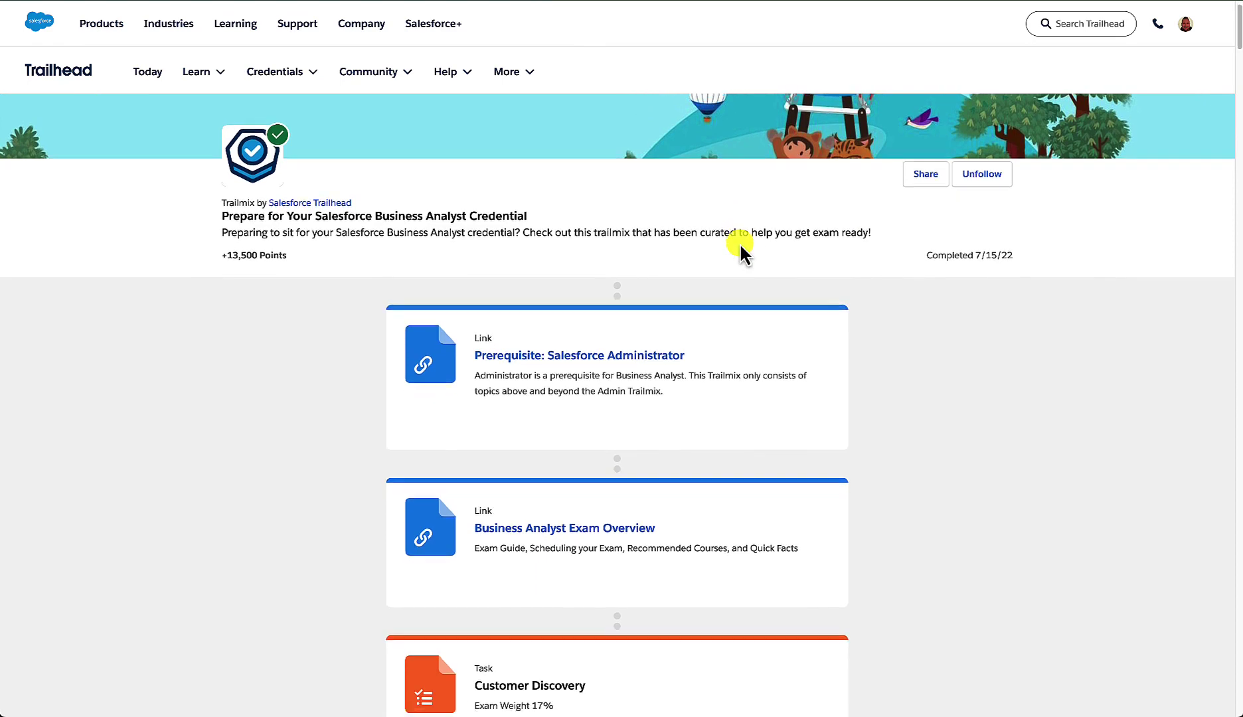
pyautogui.scroll(-4, 739, 243)
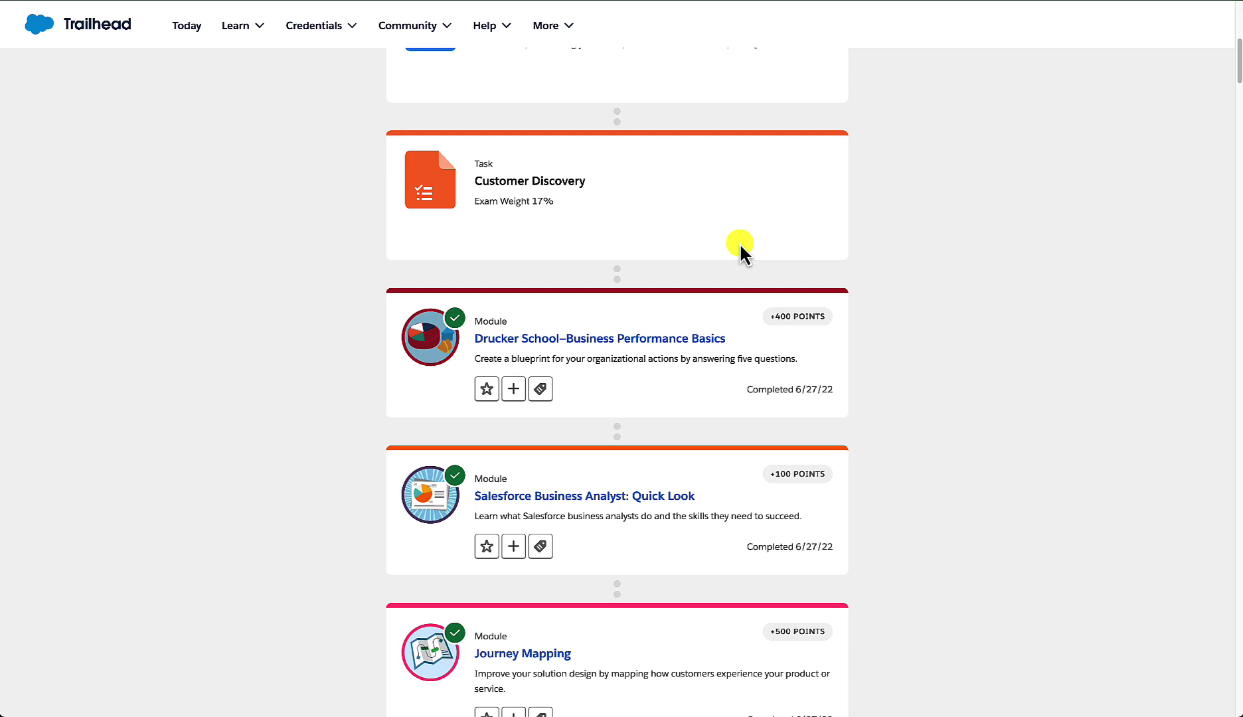
pyautogui.scroll(-1, 740, 247)
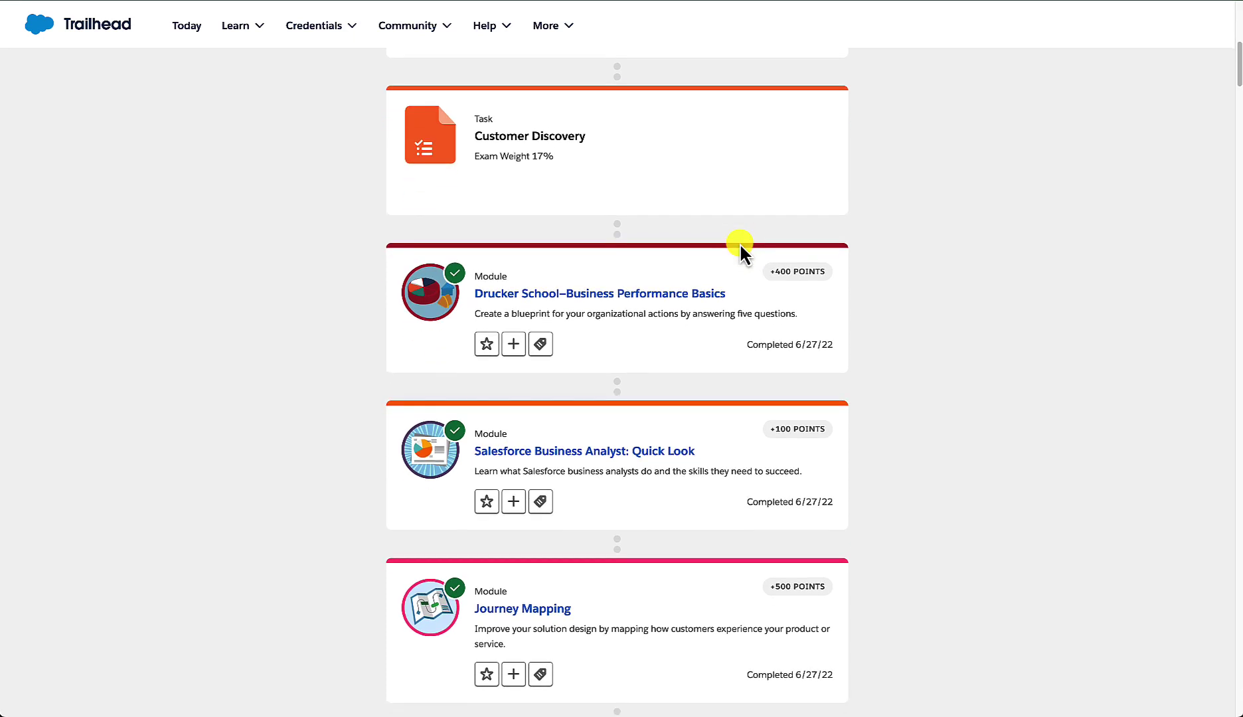
pyautogui.scroll(-1, 739, 243)
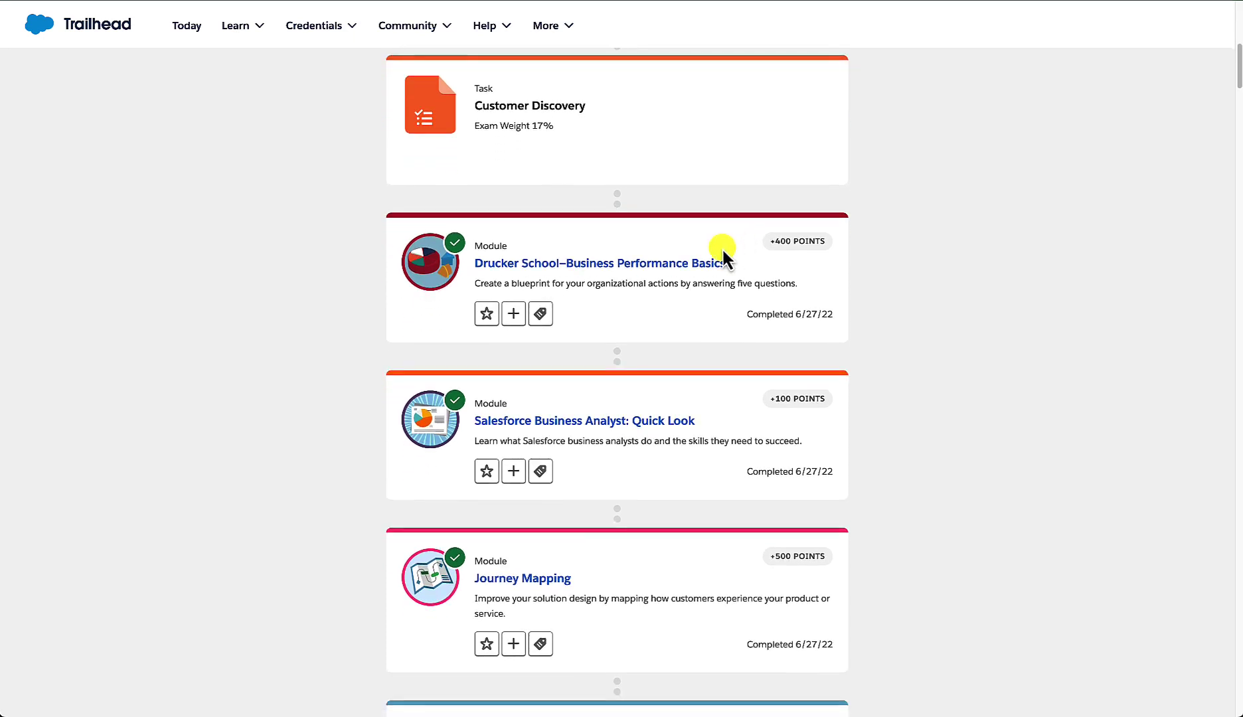
pyautogui.scroll(-1, 628, 272)
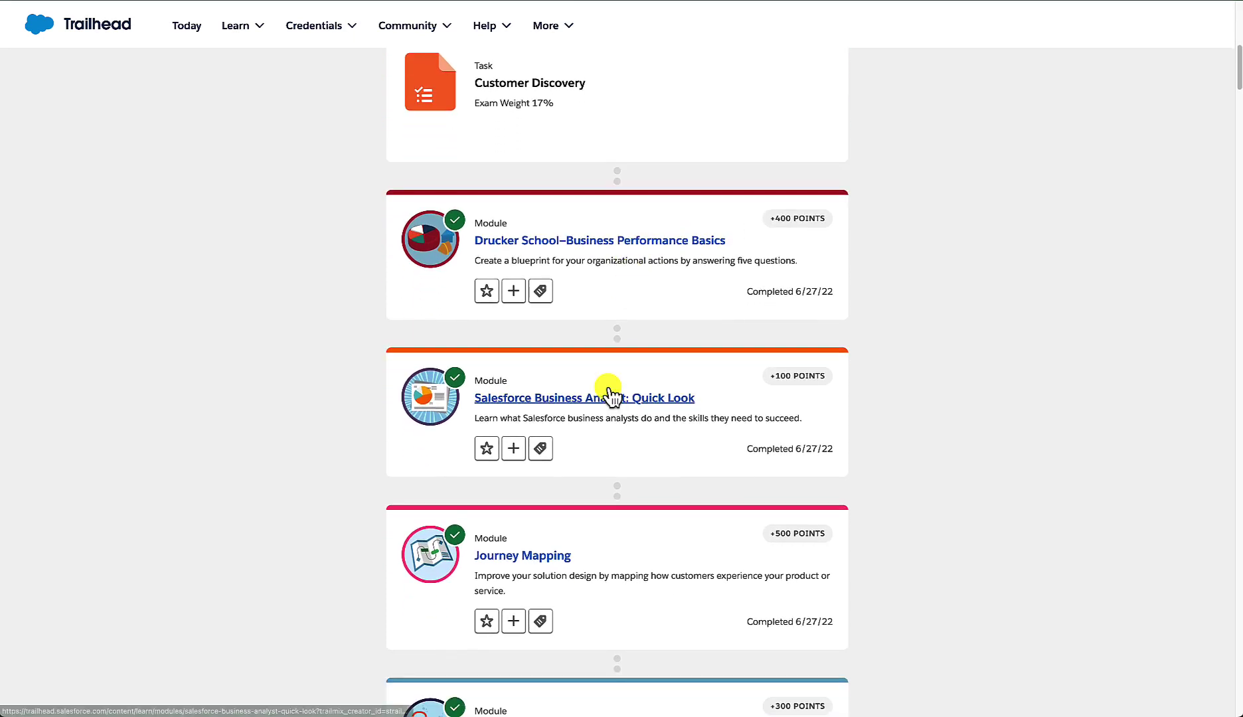
pyautogui.scroll(-1, 611, 395)
pyautogui.scroll(-5, 609, 392)
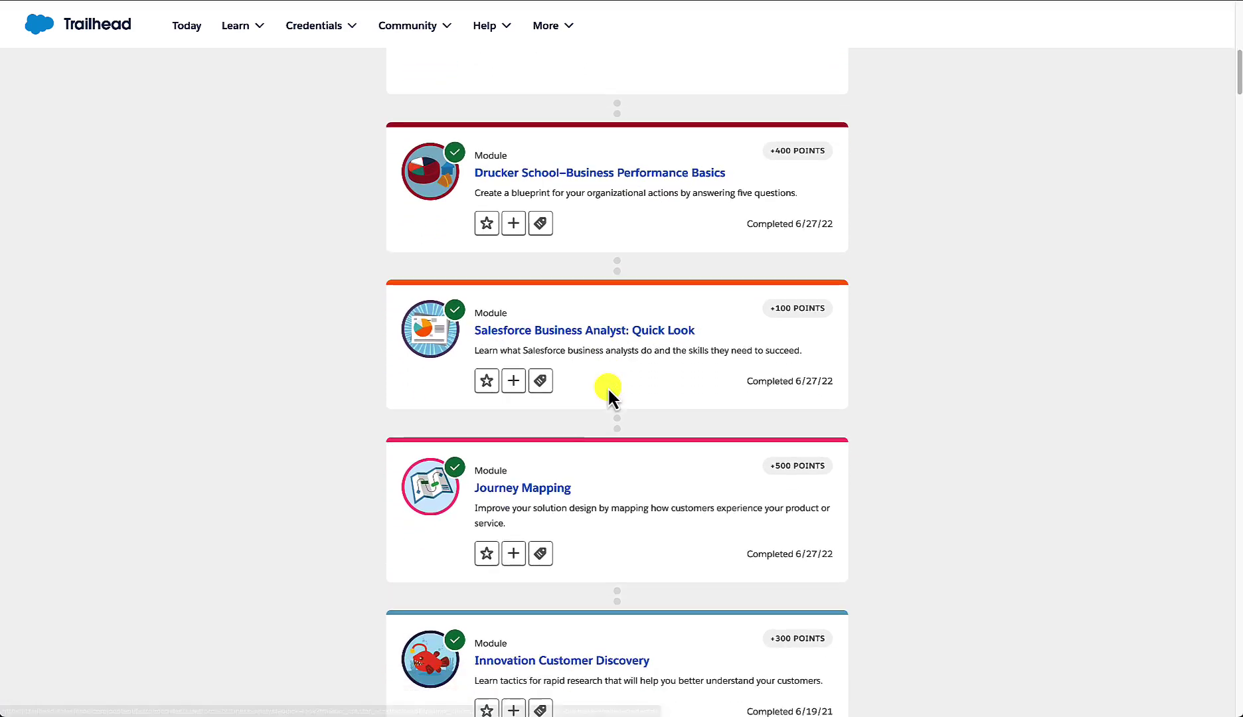
pyautogui.scroll(-9, 592, 473)
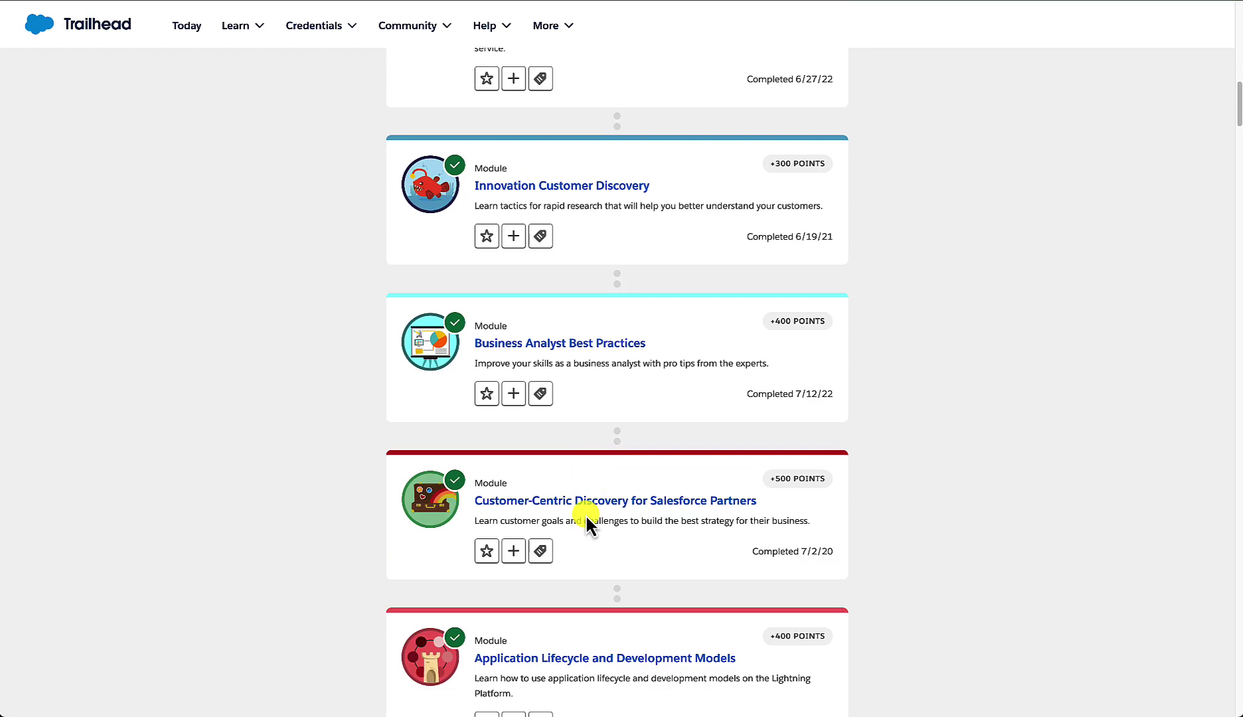
pyautogui.scroll(-1, 586, 522)
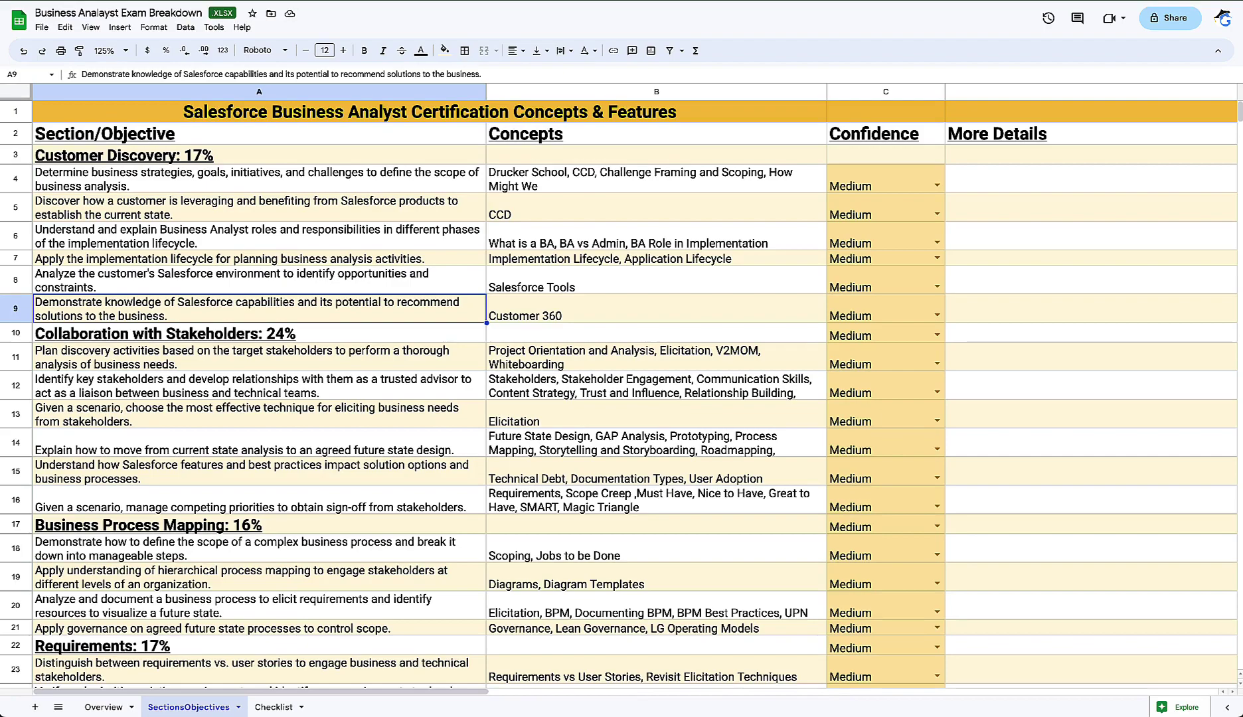
# Step: Return to the spreadsheet, look over the remaining SectionsObjectives sections and their concepts, and open the Checklist sheet
pyautogui.scroll(-5, 605, 302)
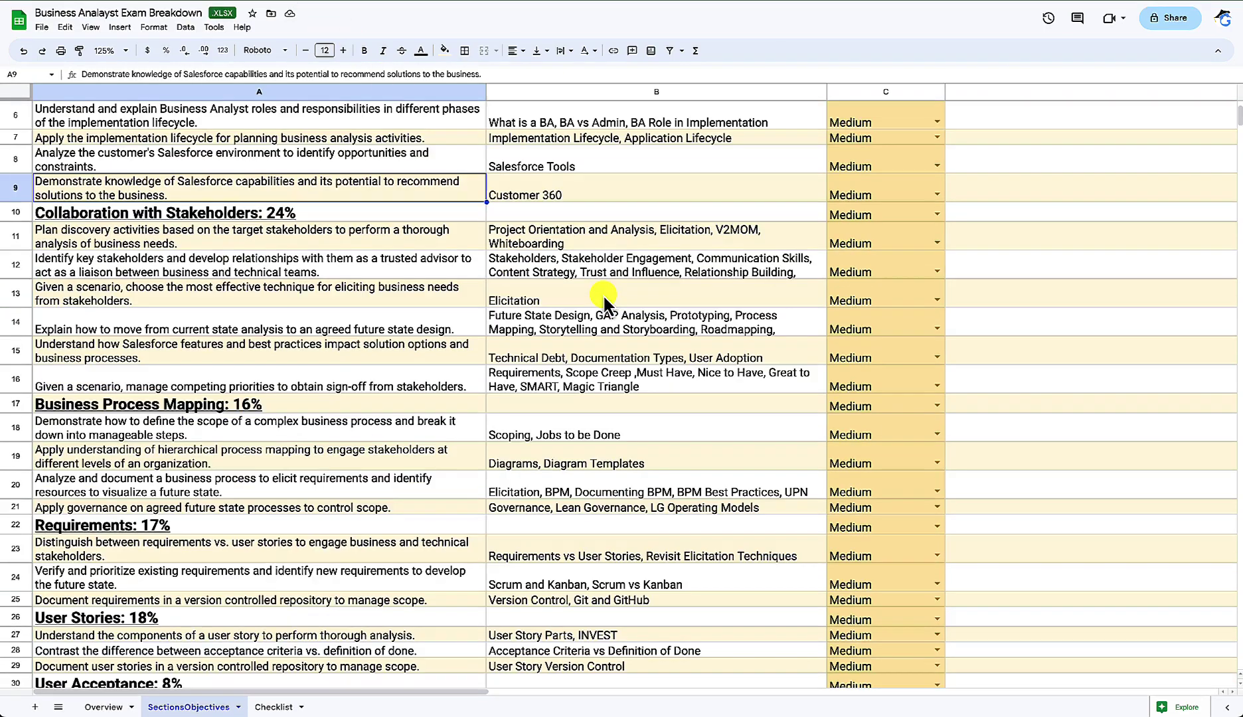
pyautogui.scroll(5, 604, 300)
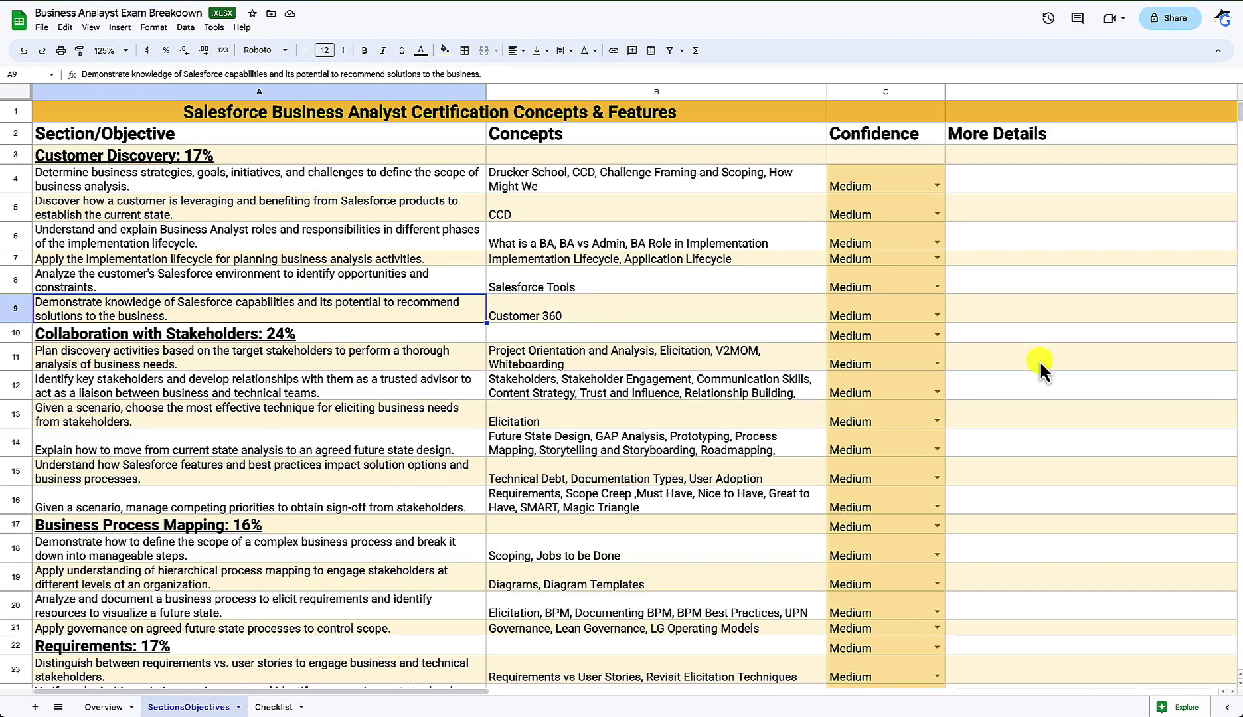
pyautogui.click(285, 706)
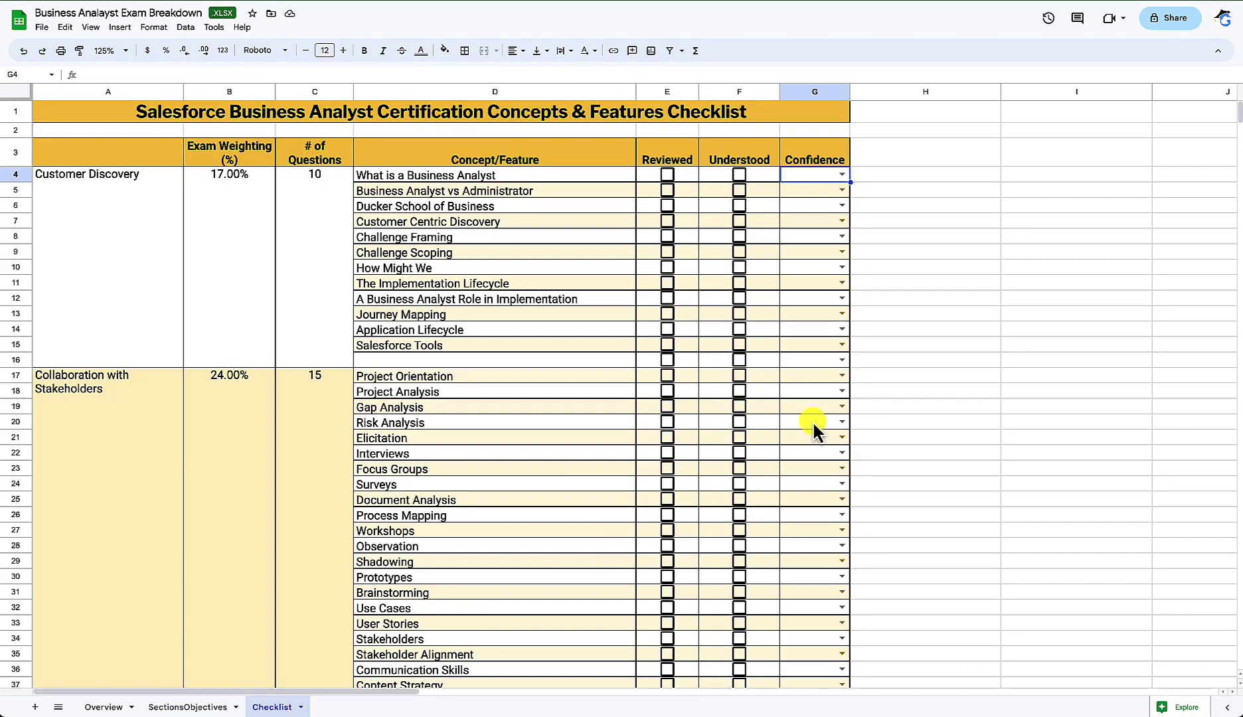
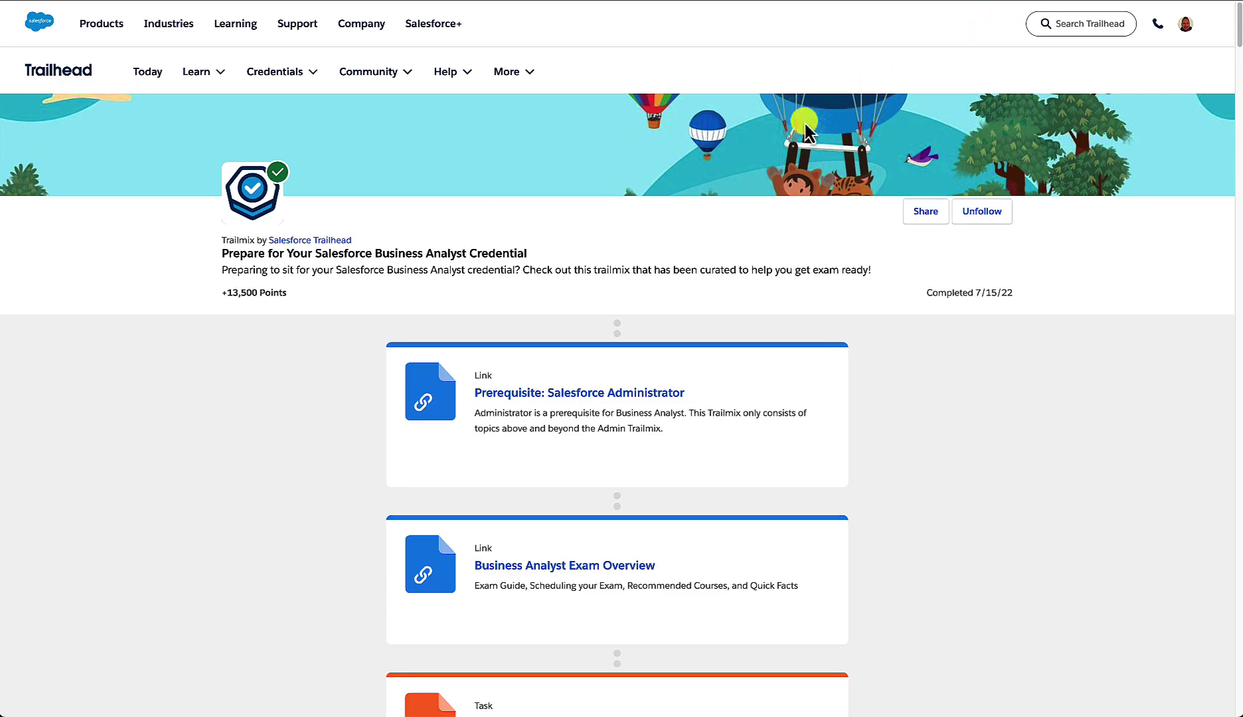
# Step: Find the Trailmix's Customer-Centric Discovery for Salesforce Partners module and select the matching Customer Centric Discovery concept in D7 of the Checklist
pyautogui.scroll(-2, 561, 245)
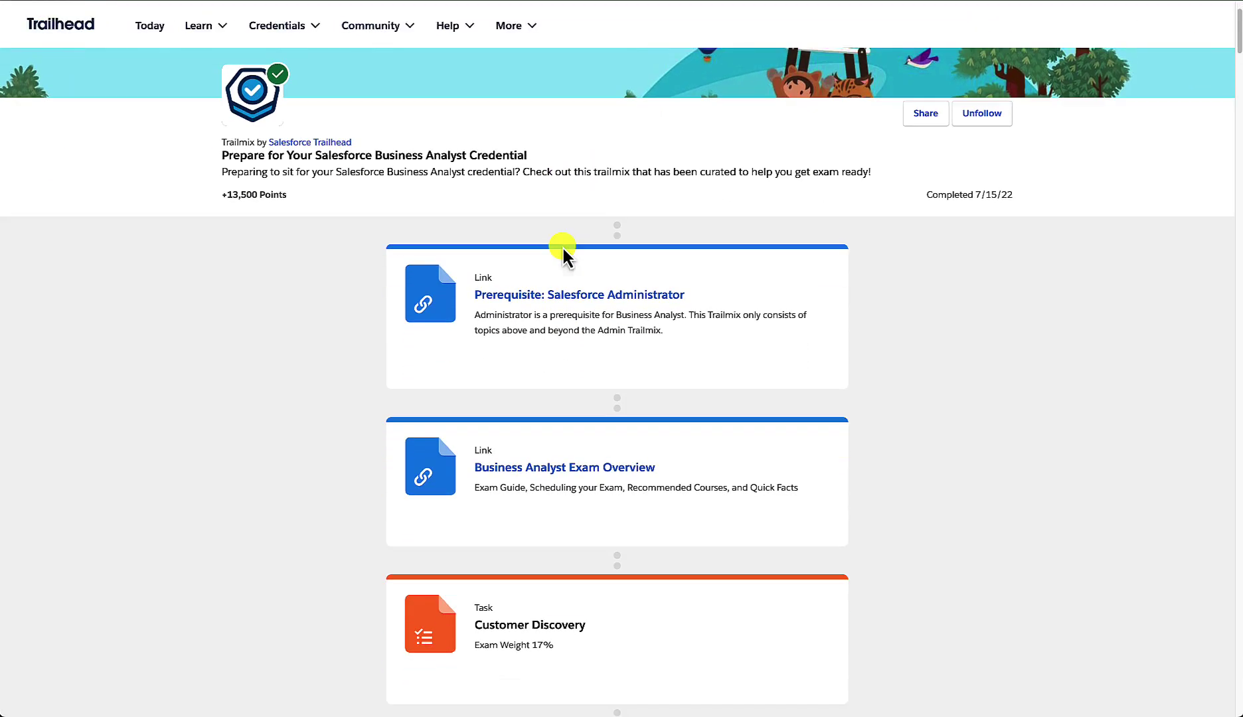
pyautogui.scroll(-3, 471, 543)
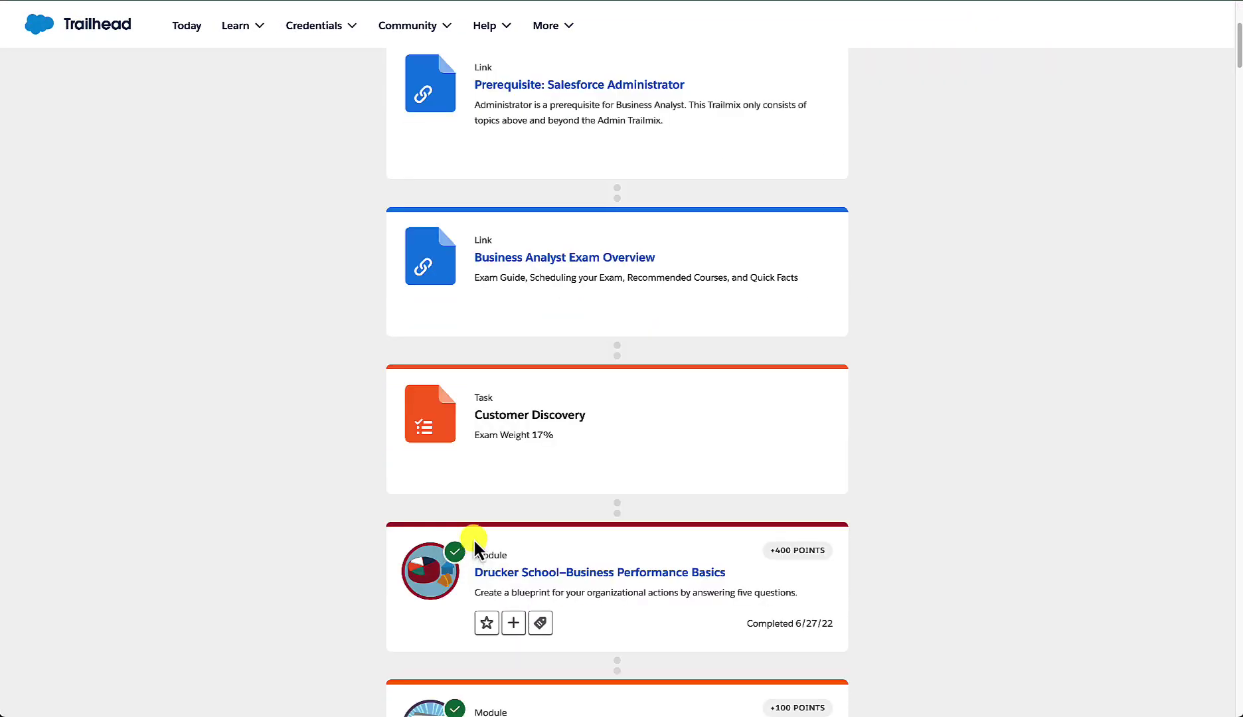
pyautogui.scroll(-1, 512, 435)
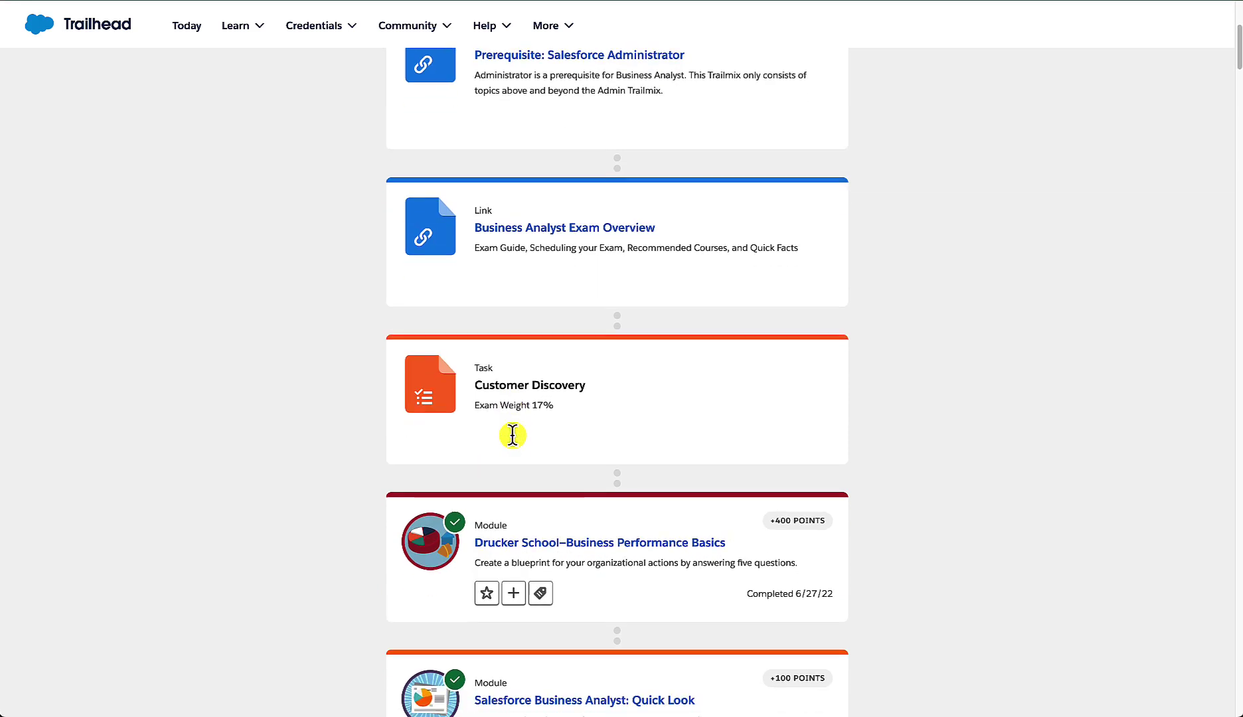
pyautogui.scroll(-2, 512, 435)
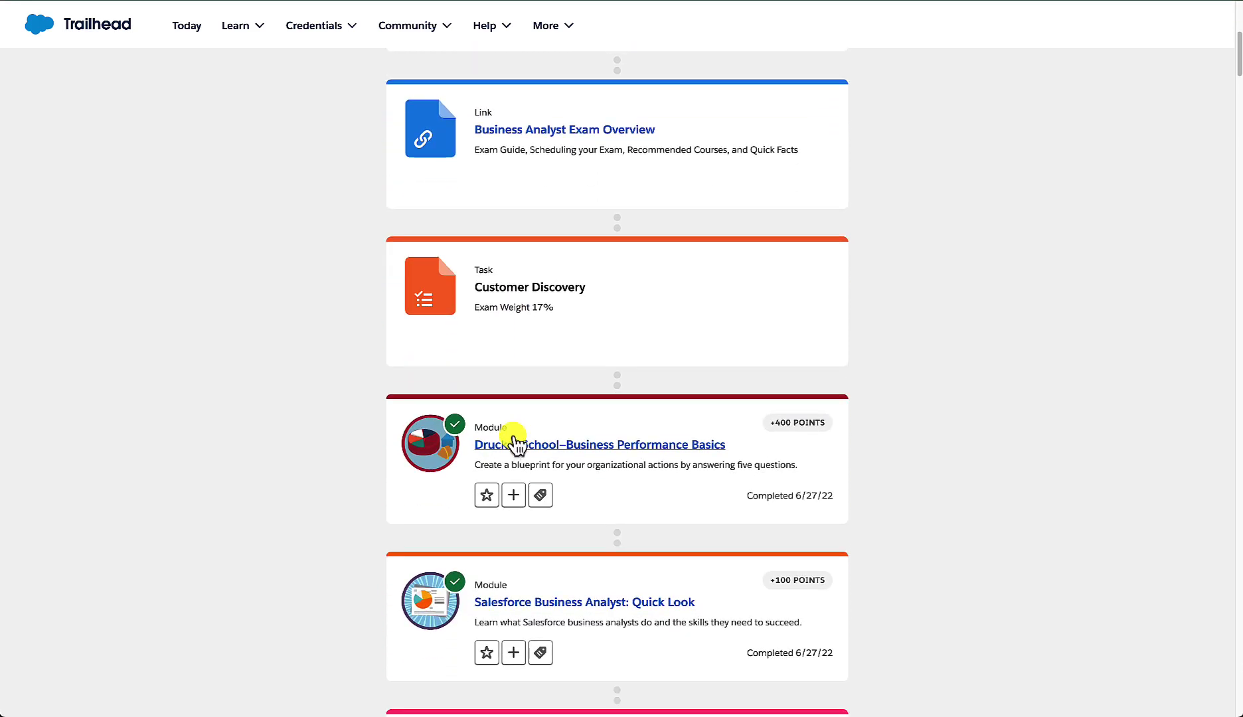
pyautogui.scroll(-1, 513, 442)
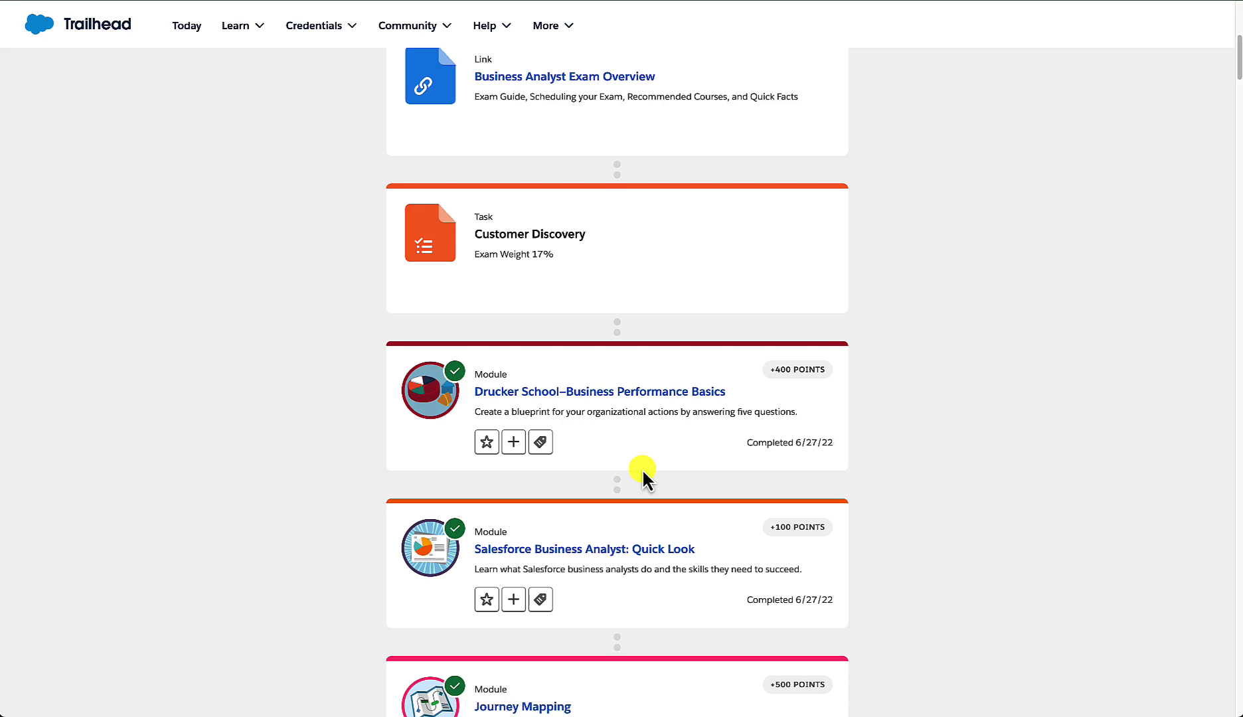
pyautogui.scroll(-1, 643, 470)
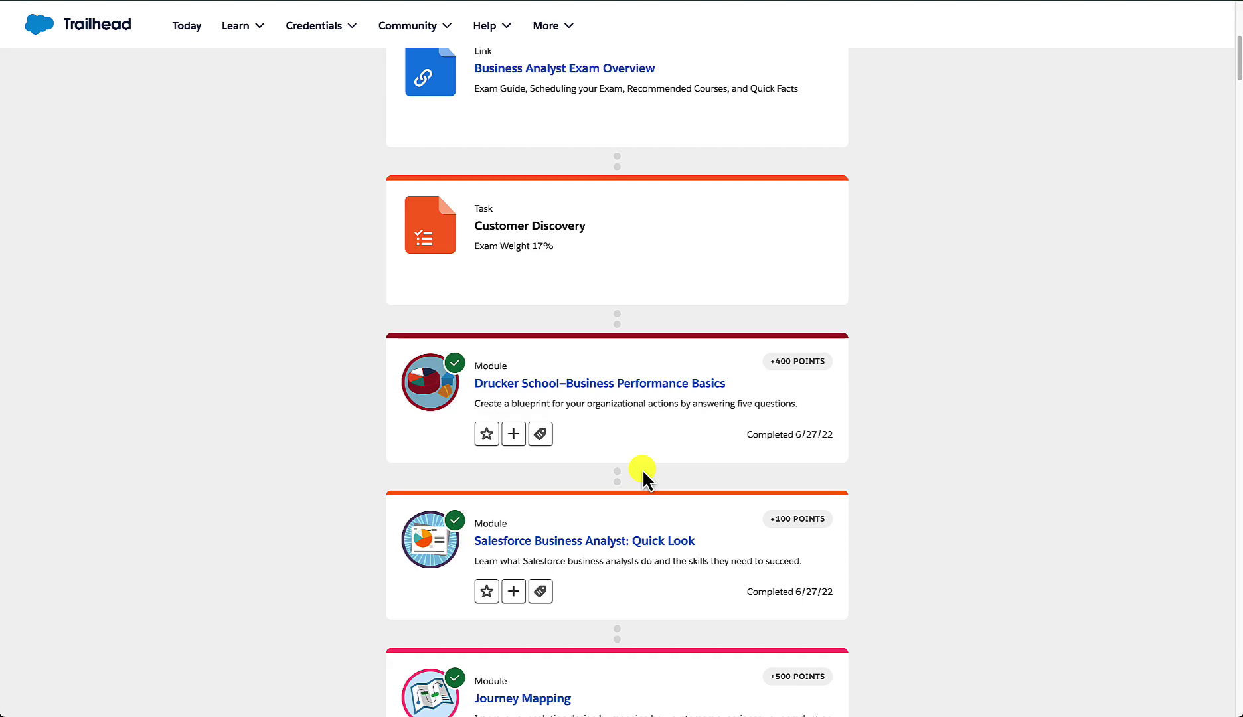
pyautogui.scroll(-5, 642, 468)
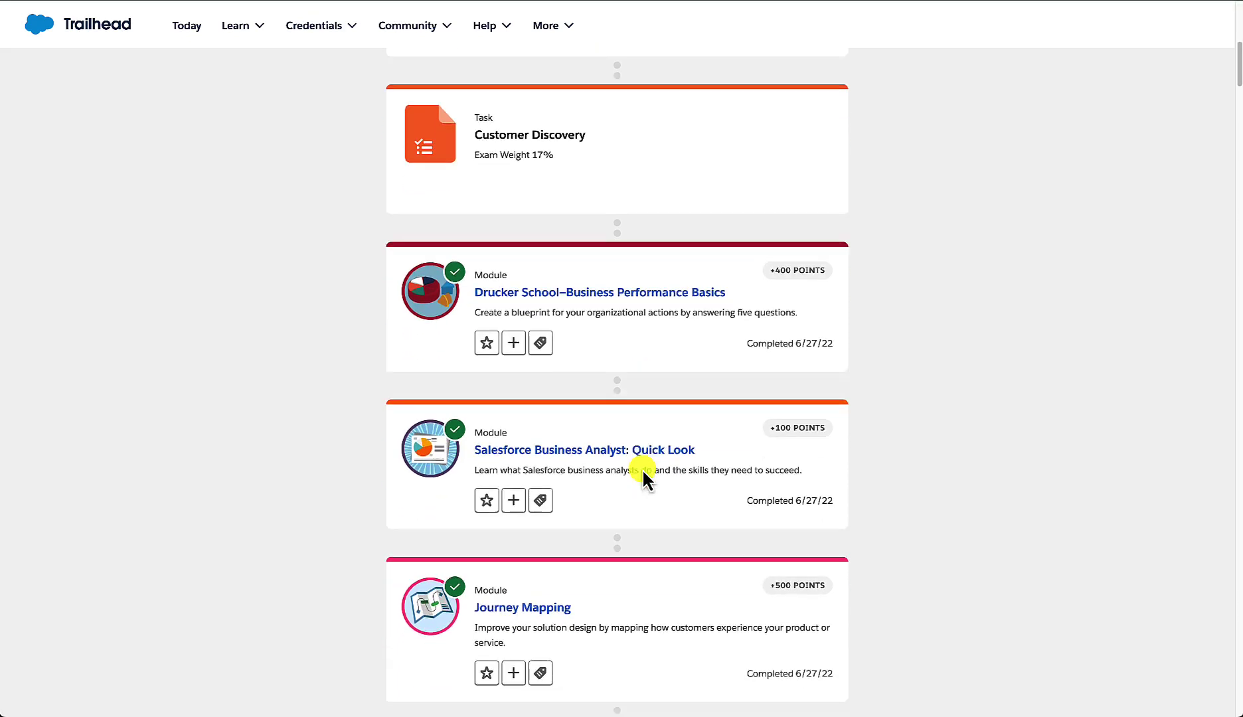
pyautogui.scroll(-5, 643, 468)
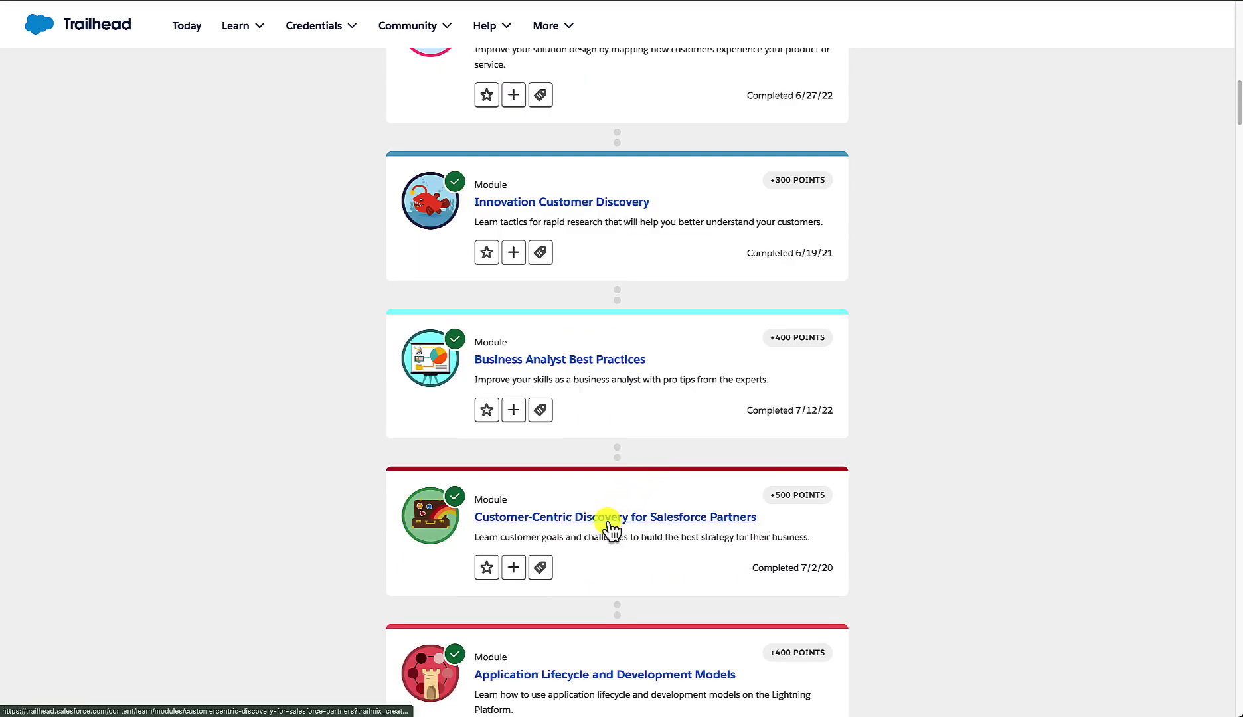
pyautogui.click(608, 522)
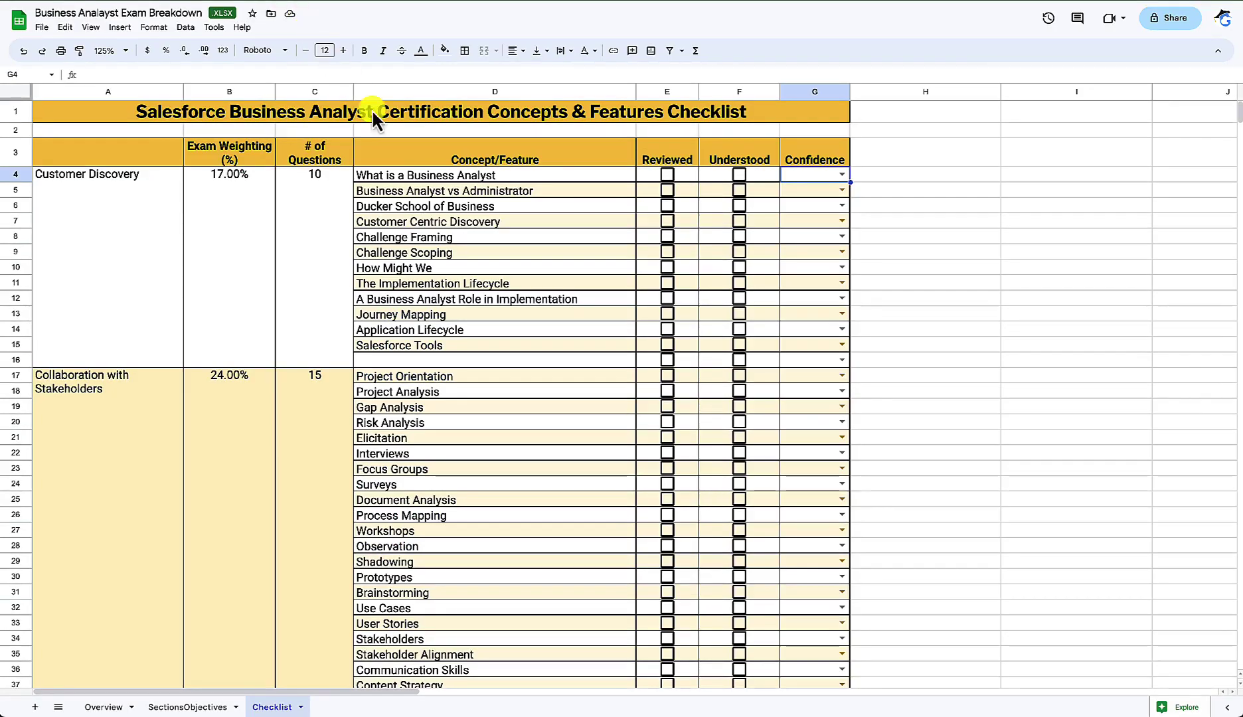
pyautogui.click(457, 220)
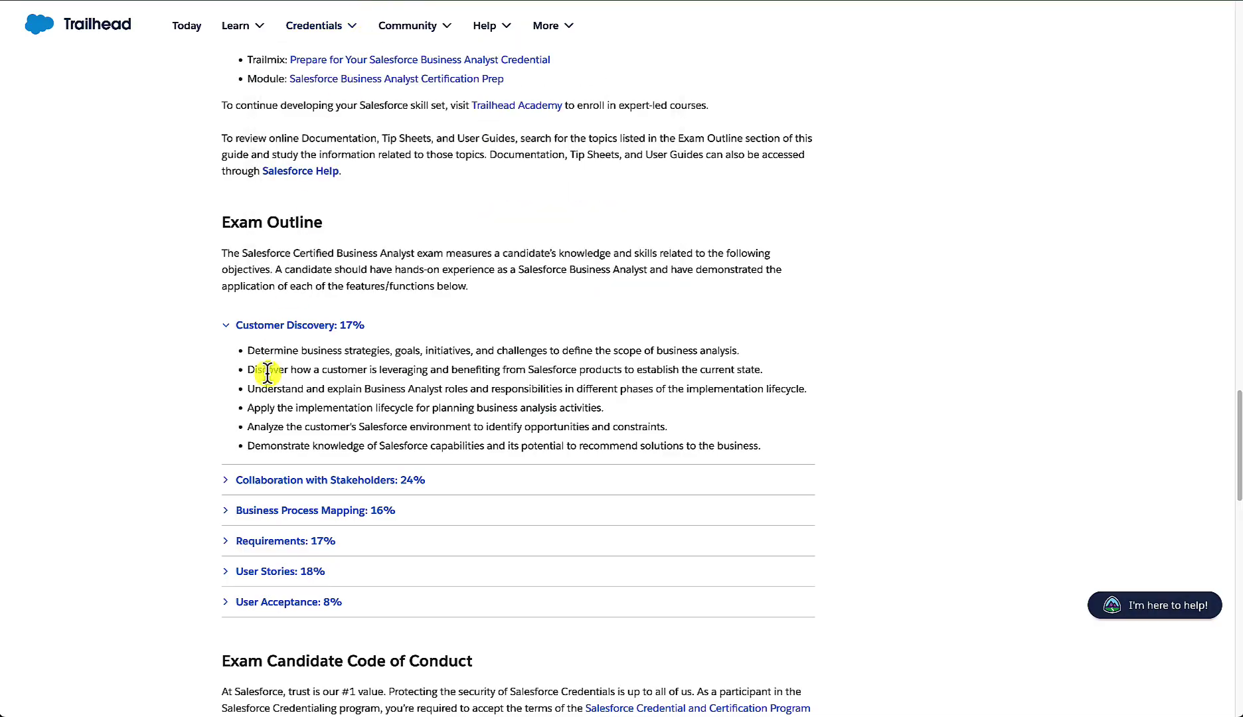
# Step: Expand the Requirements and User Stories sections in the Trailhead exam guide's Exam Outline
pyautogui.click(219, 542)
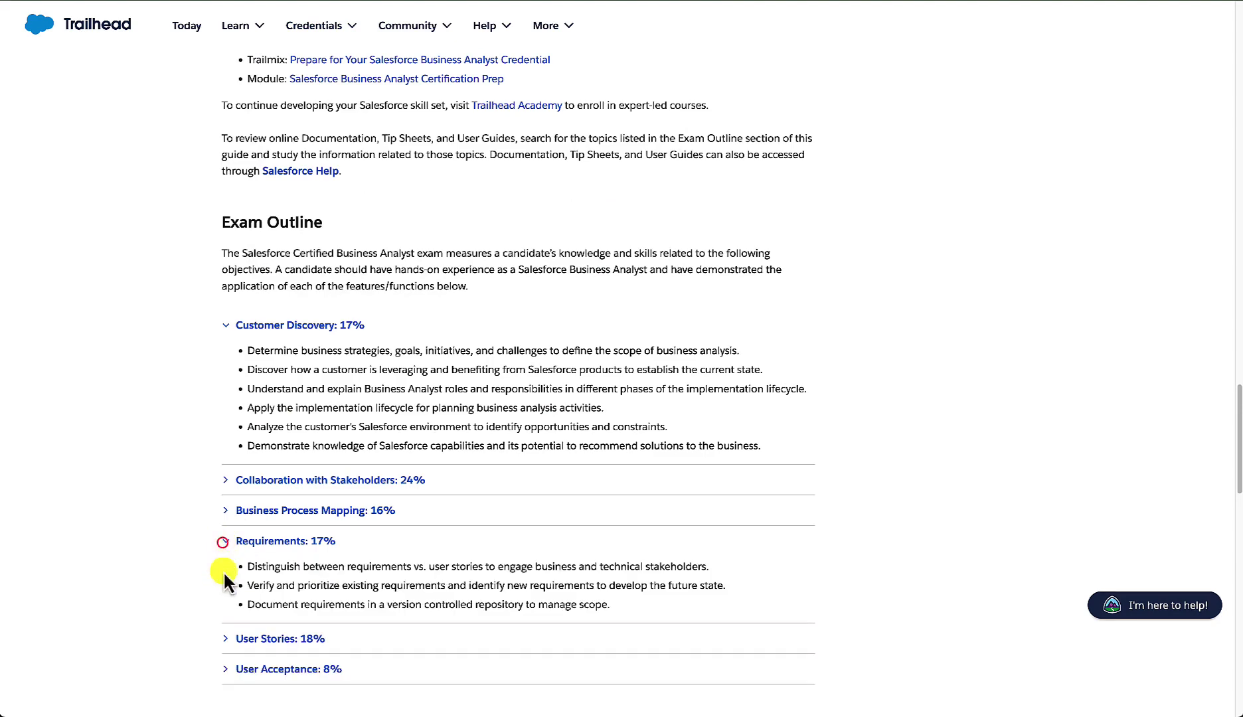
pyautogui.click(225, 637)
pyautogui.scroll(-3, 447, 666)
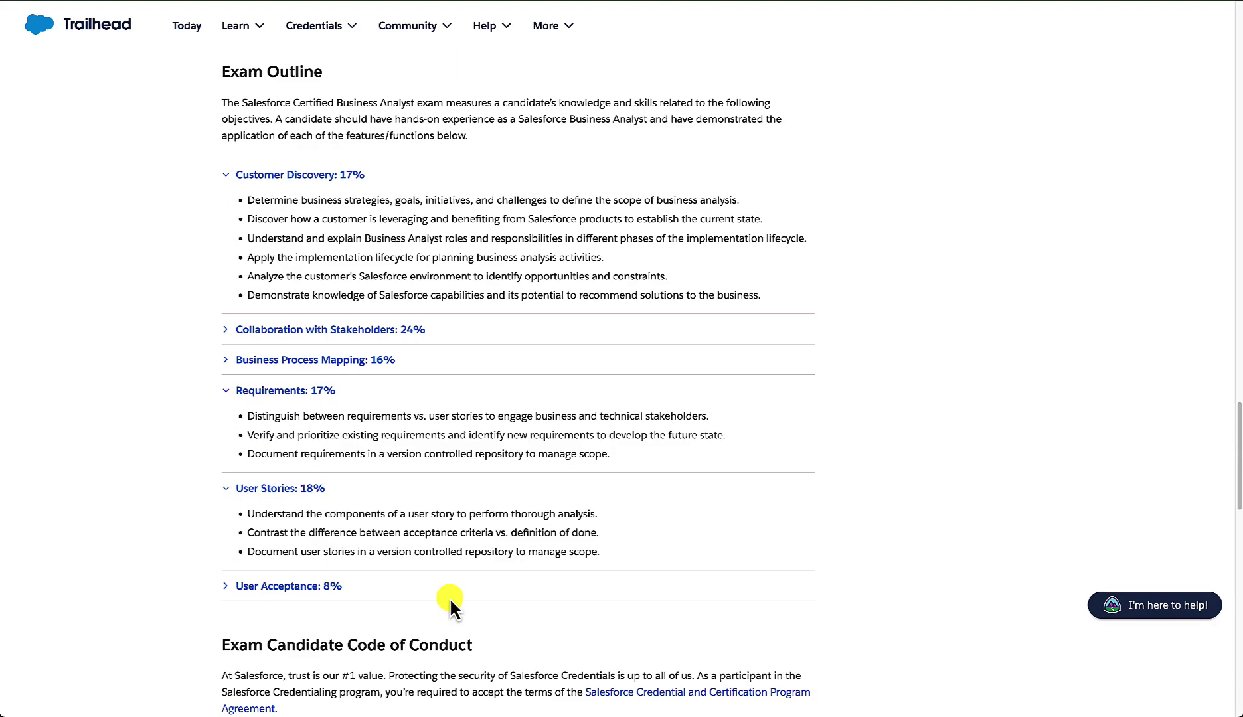
# Step: Highlight in turn the Requirements and User Stories objectives about documenting in a version controlled repository, and clear the highlight
pyautogui.moveTo(248, 455); pyautogui.dragTo(608, 458)
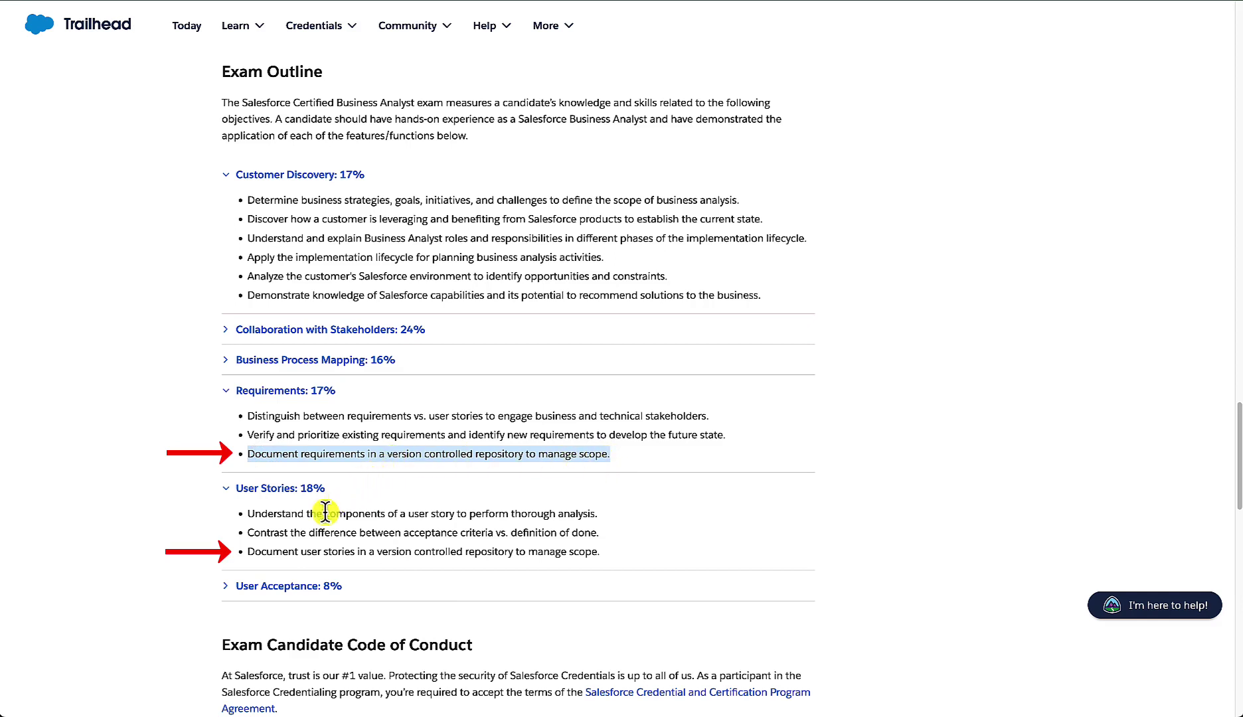
pyautogui.moveTo(248, 553); pyautogui.dragTo(600, 553)
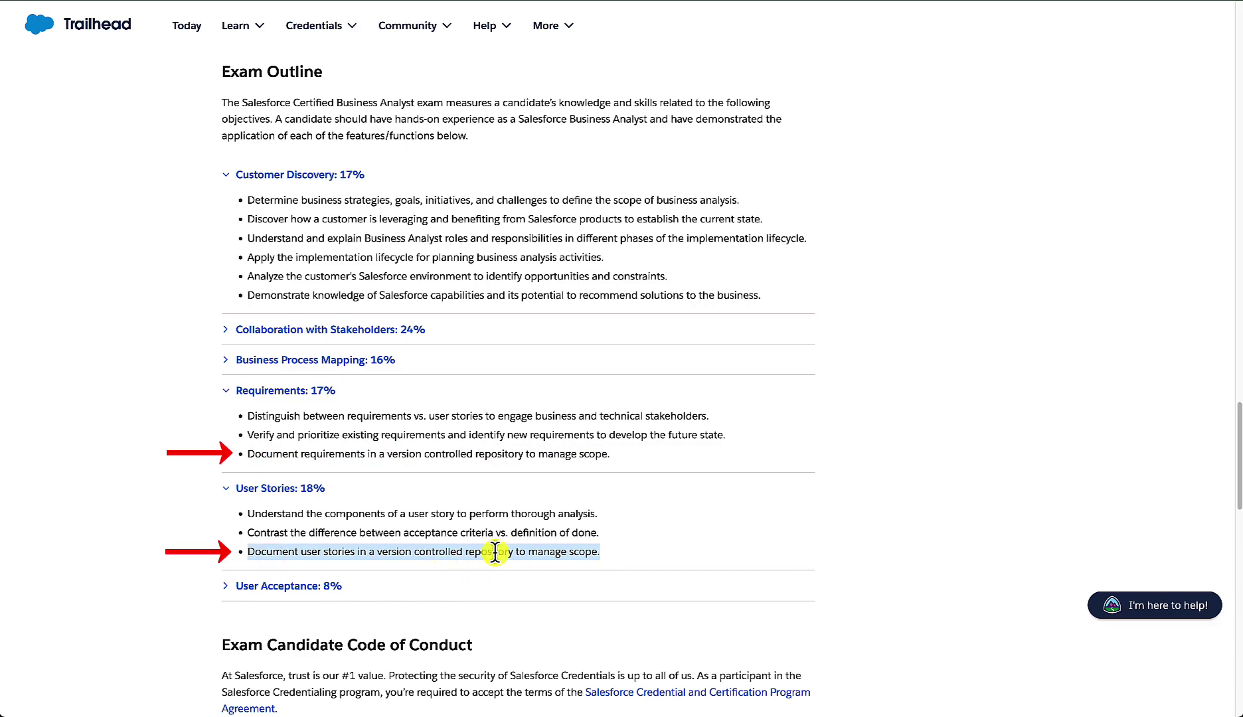
pyautogui.click(666, 540)
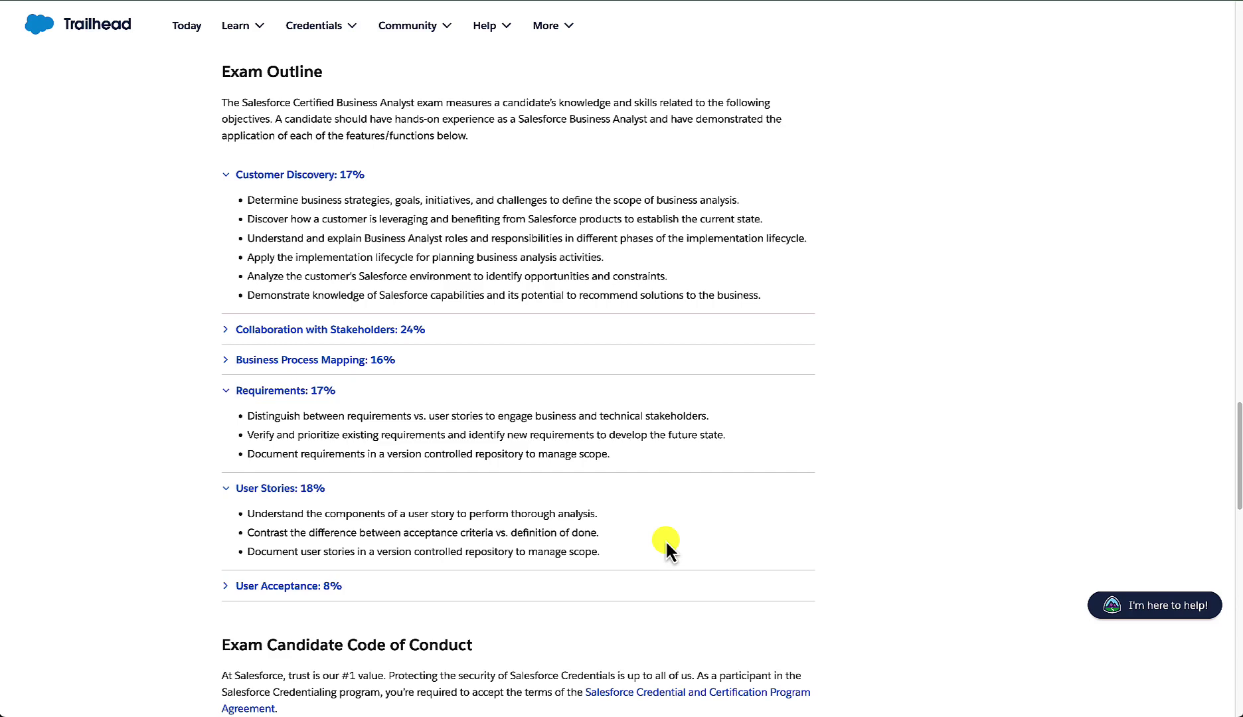
# Step: Return to the spreadsheet and revisit the Overview, SectionsObjectives and Checklist sheets in turn
pyautogui.hotkey('ctrl', 'Tab')
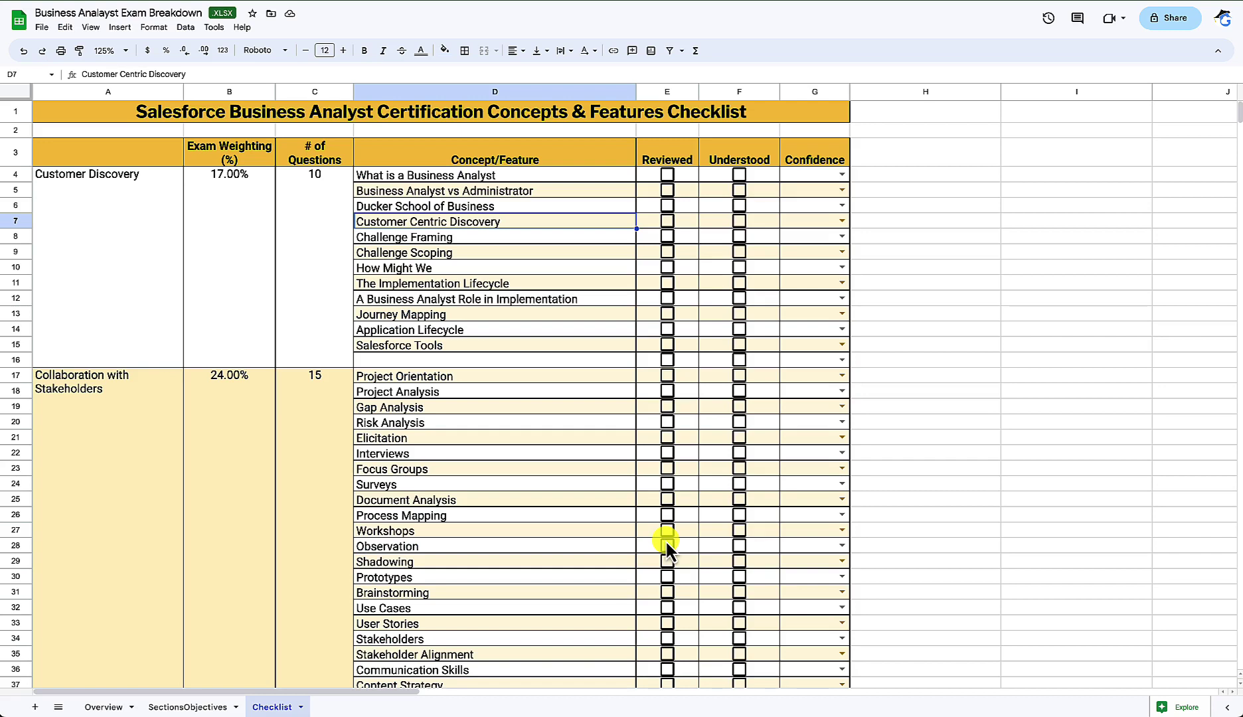
pyautogui.click(116, 705)
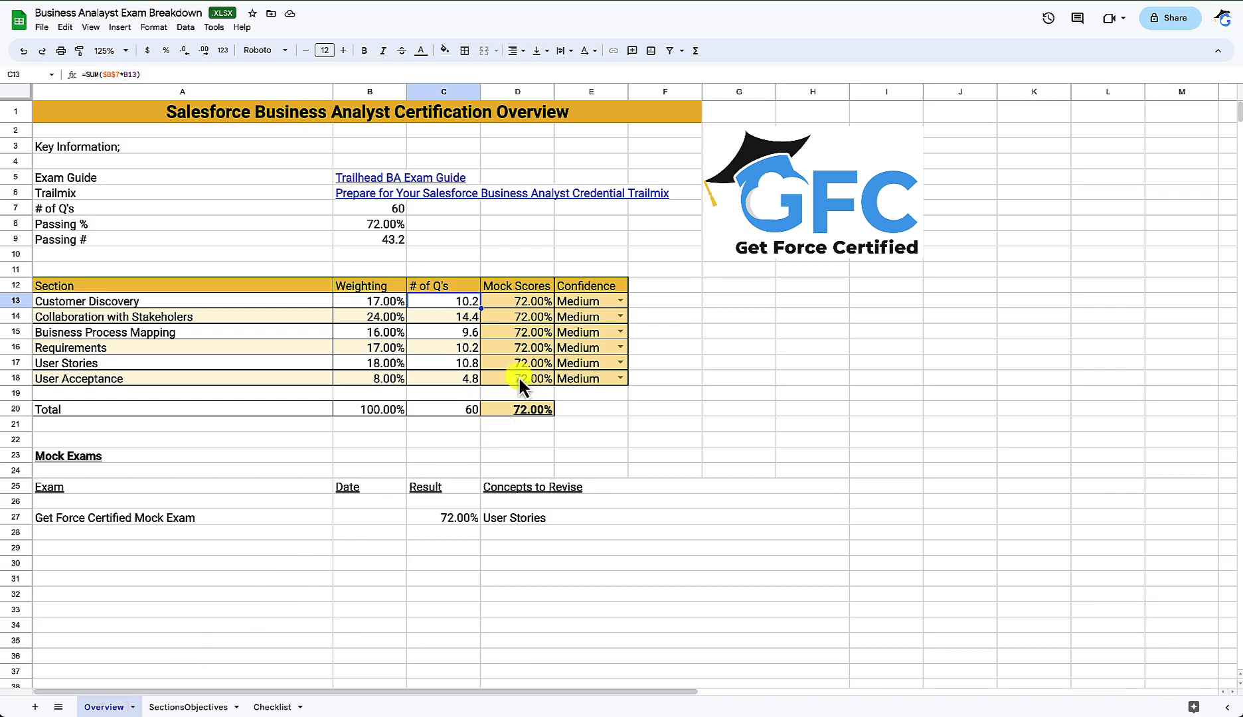
pyautogui.click(189, 708)
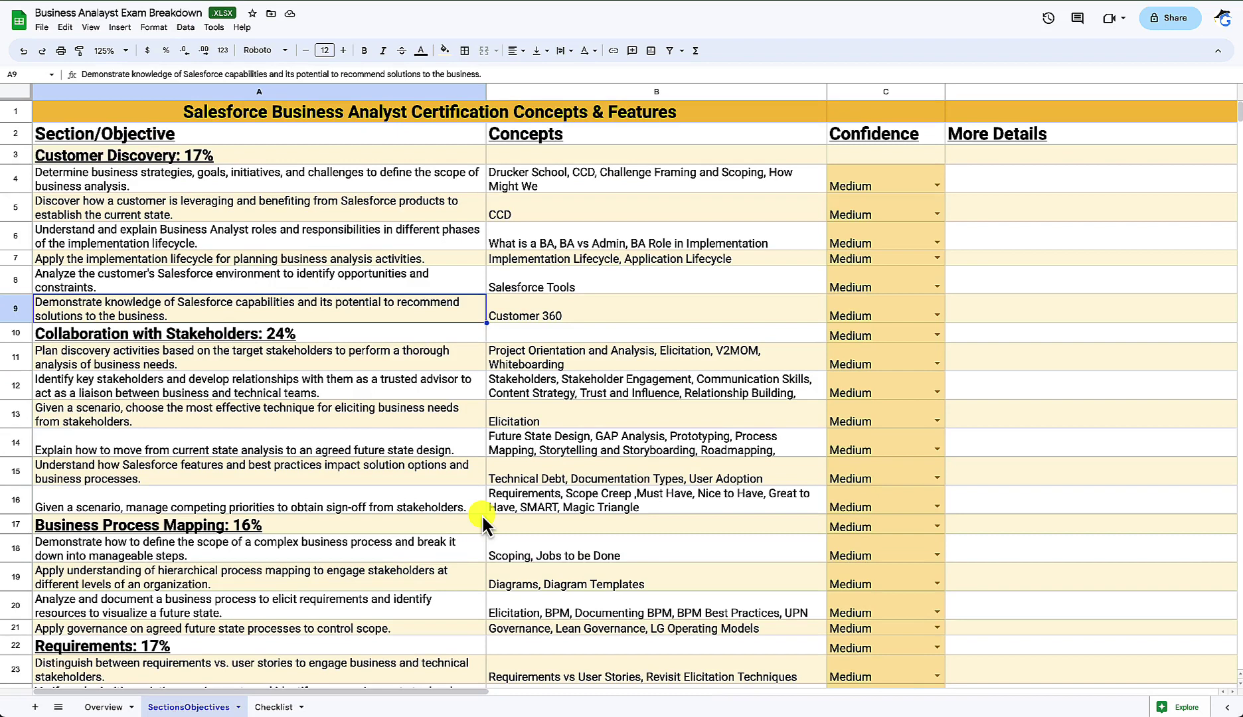
pyautogui.click(269, 706)
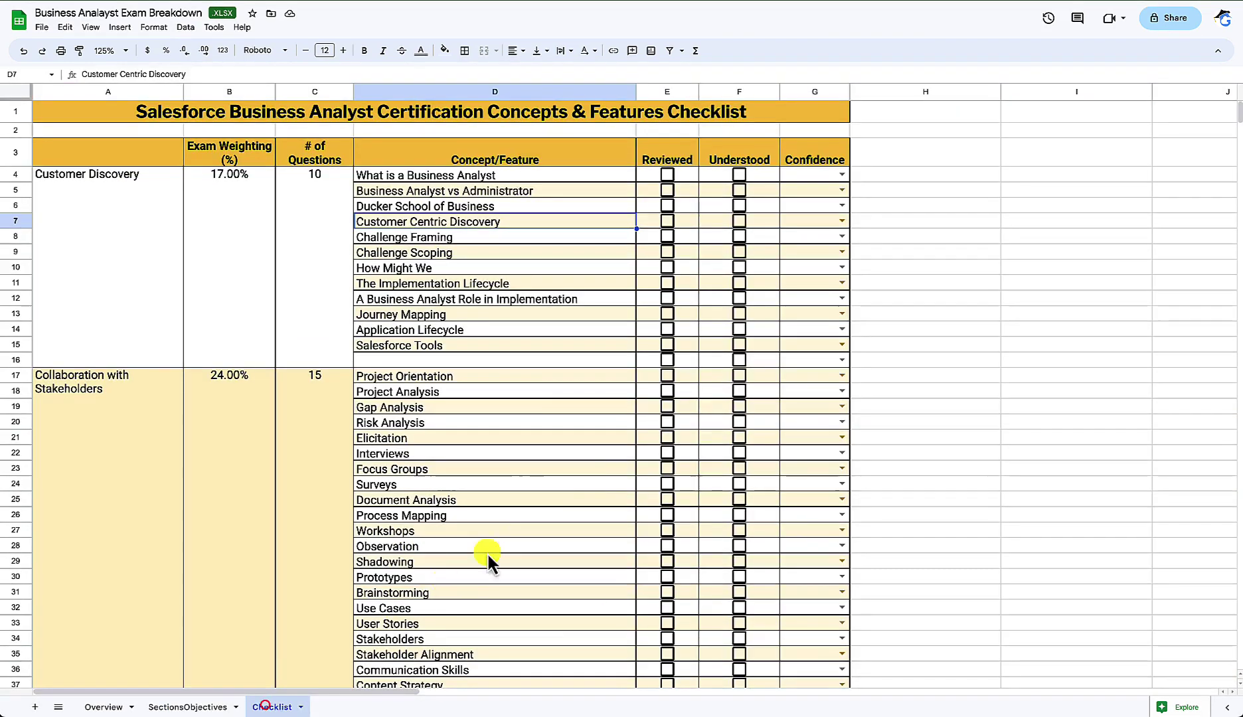